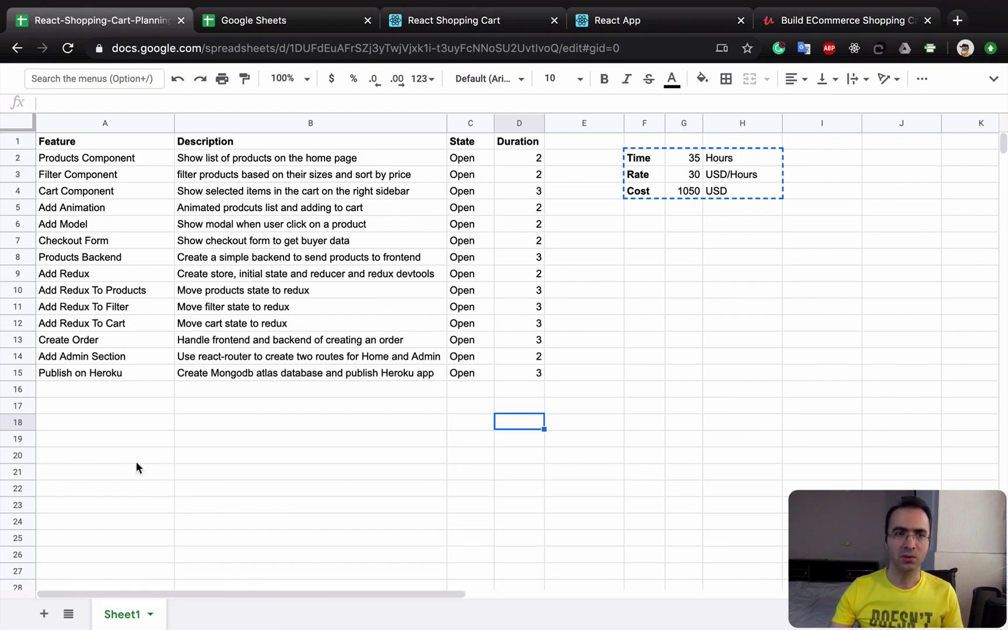
Walk through the Products Component entry's description, state and duration in the planning sheet
{"action": "left_click", "coordinate": [62, 158]}
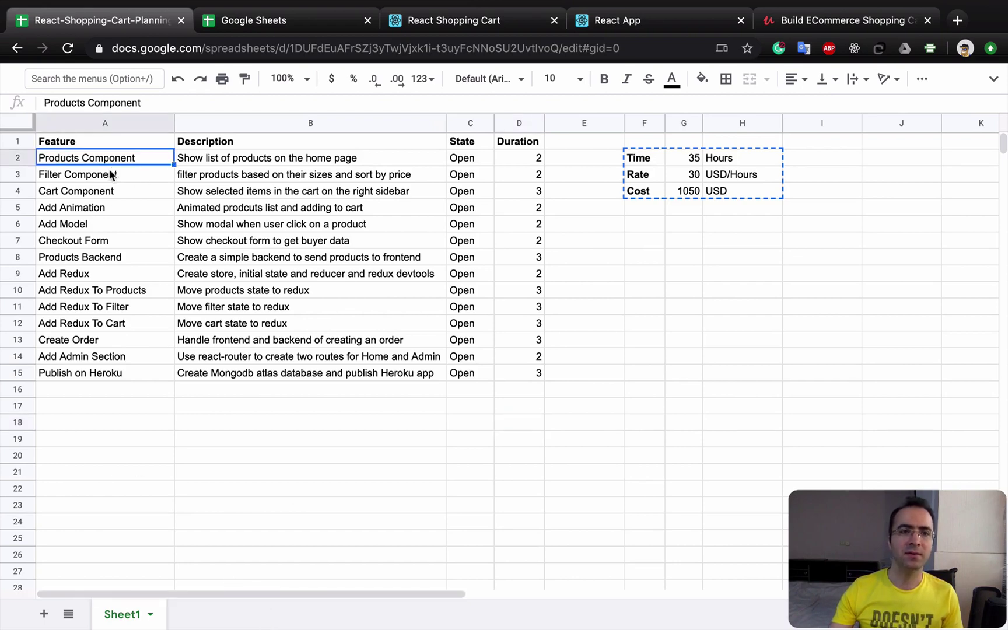
{"action": "left_click", "coordinate": [102, 176]}
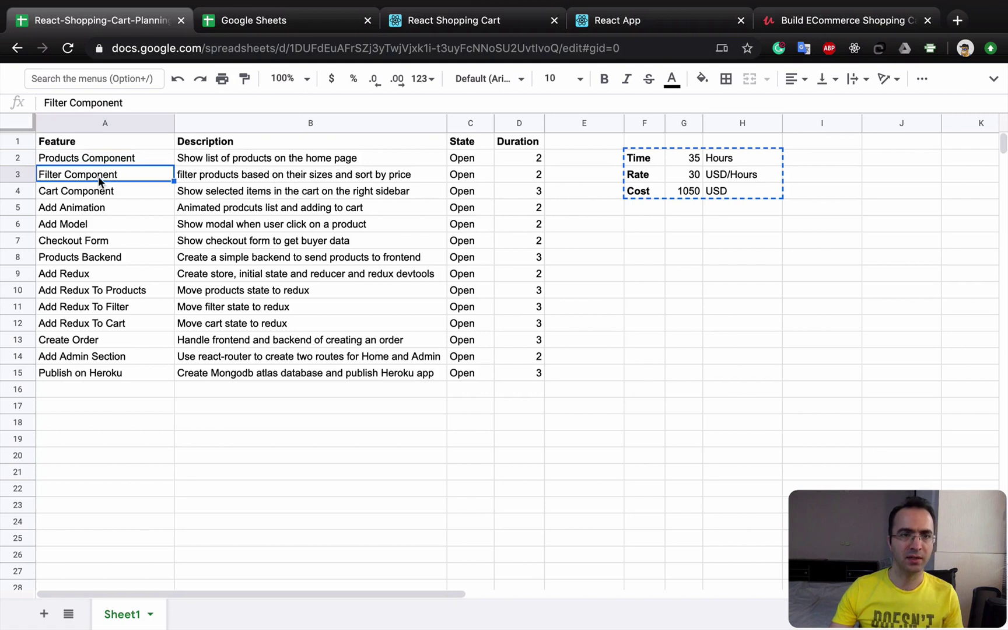
{"action": "left_click", "coordinate": [92, 159]}
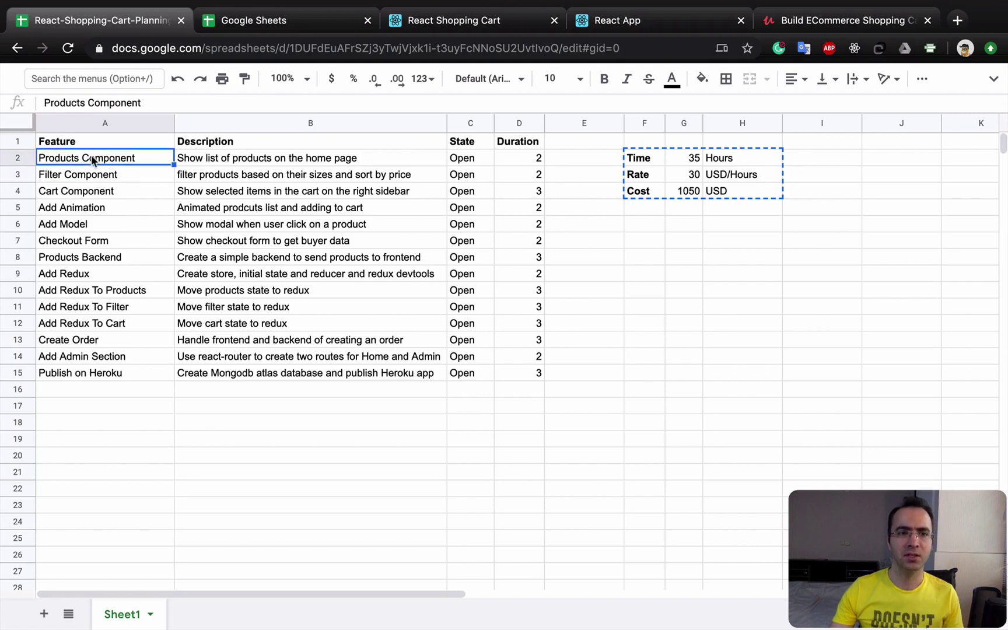
{"action": "left_click", "coordinate": [213, 164]}
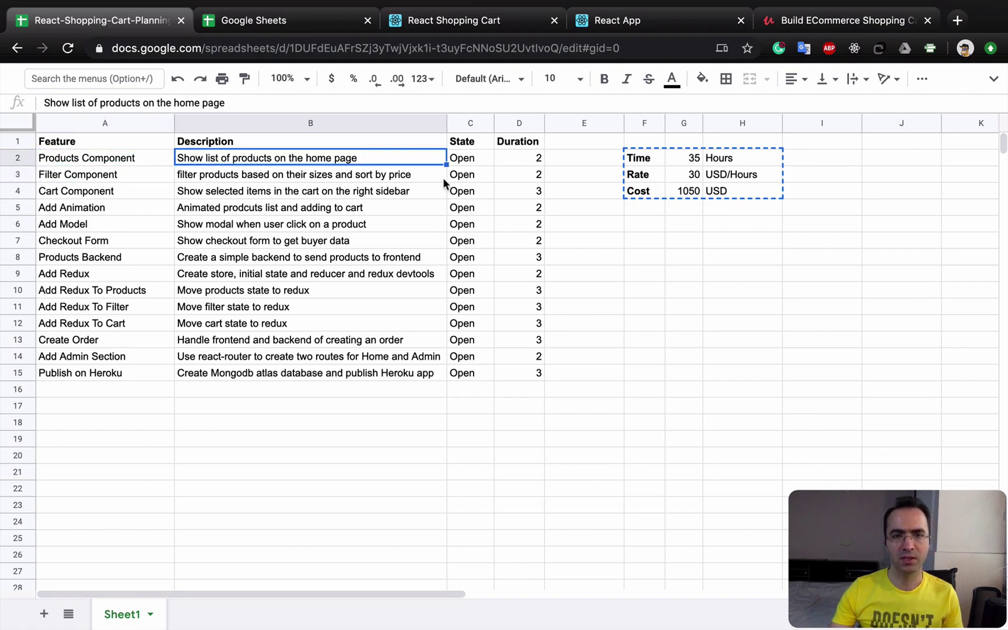
{"action": "left_click", "coordinate": [461, 162]}
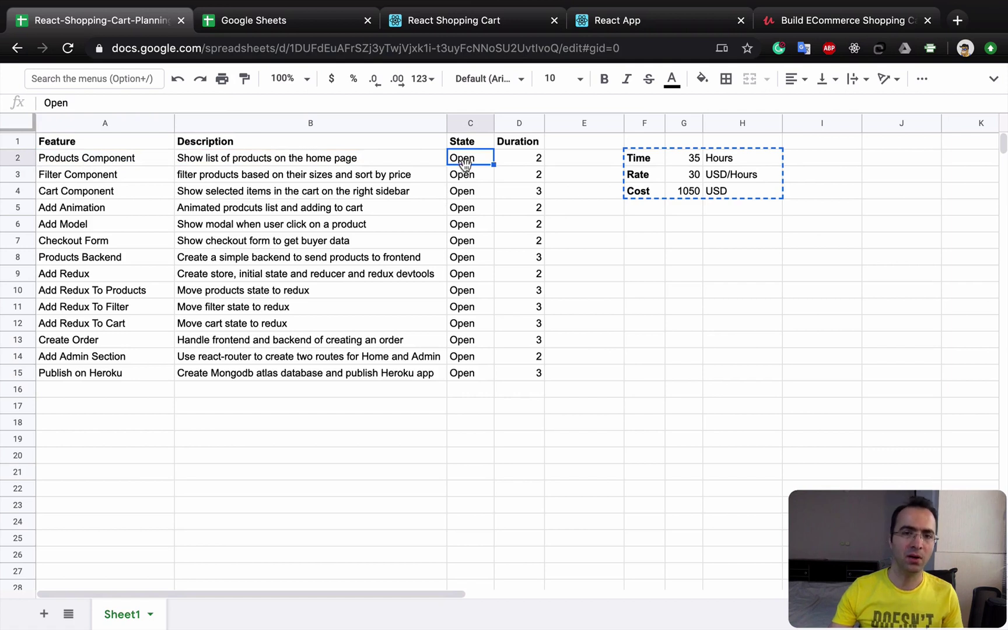
{"action": "left_click", "coordinate": [519, 155]}
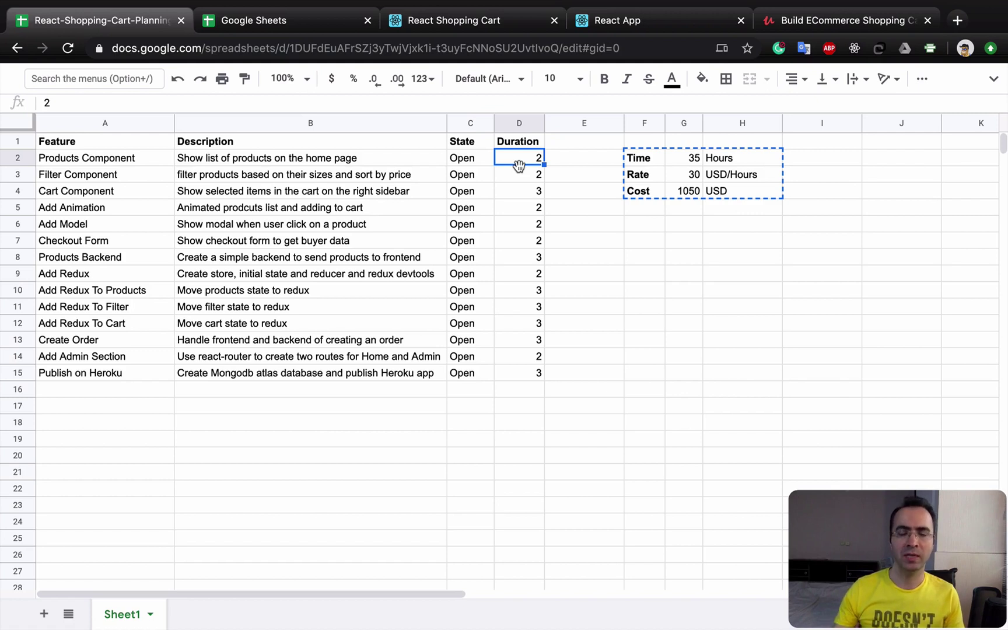
Point out the total time unit, the Rate and Cost labels, and the cost formula
{"action": "left_click", "coordinate": [759, 161]}
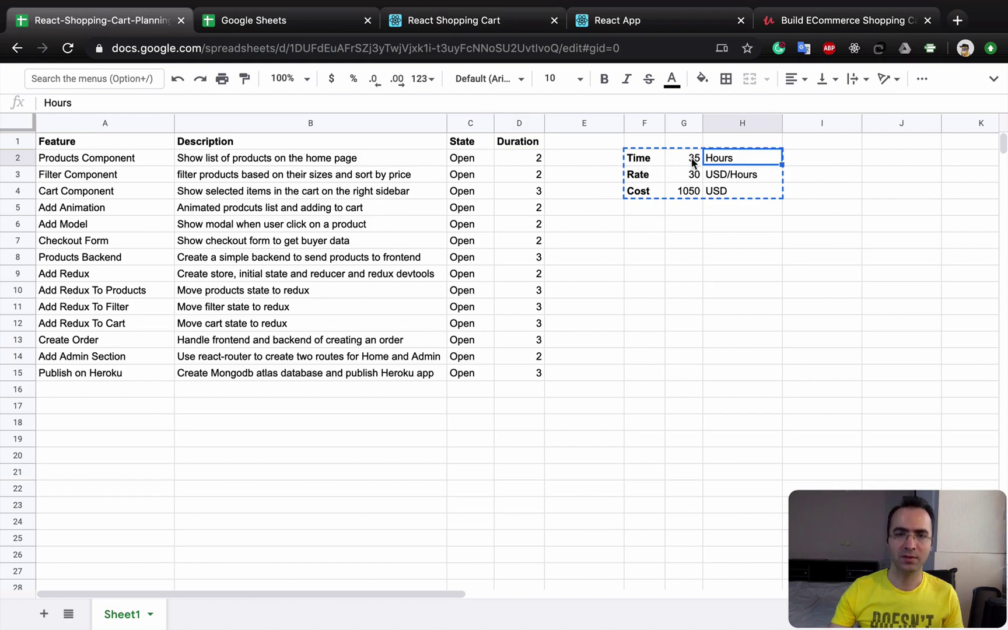
{"action": "left_click", "coordinate": [693, 161]}
{"action": "left_click", "coordinate": [641, 177]}
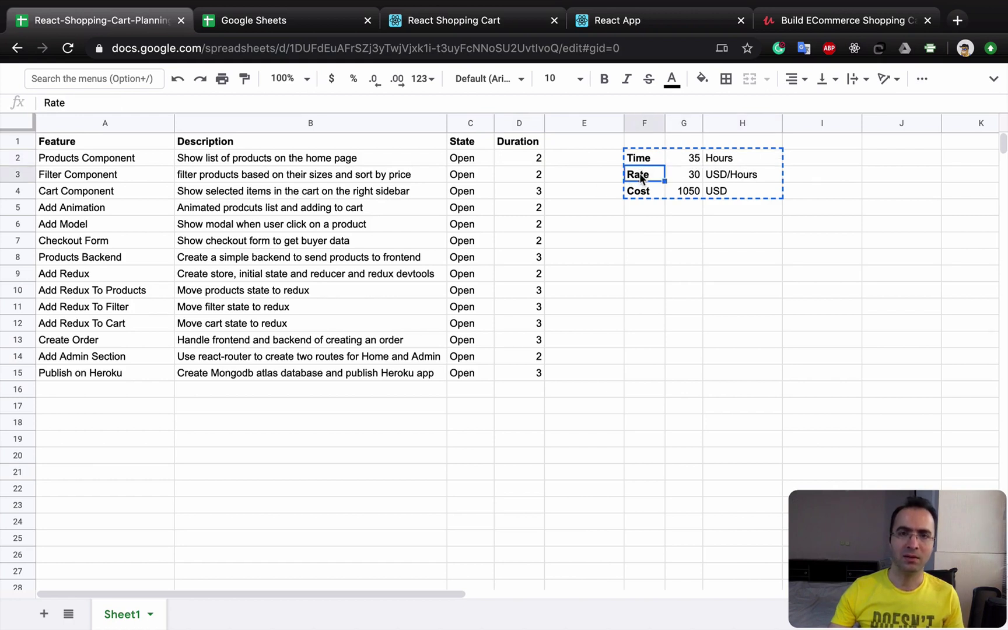
{"action": "left_click", "coordinate": [645, 193]}
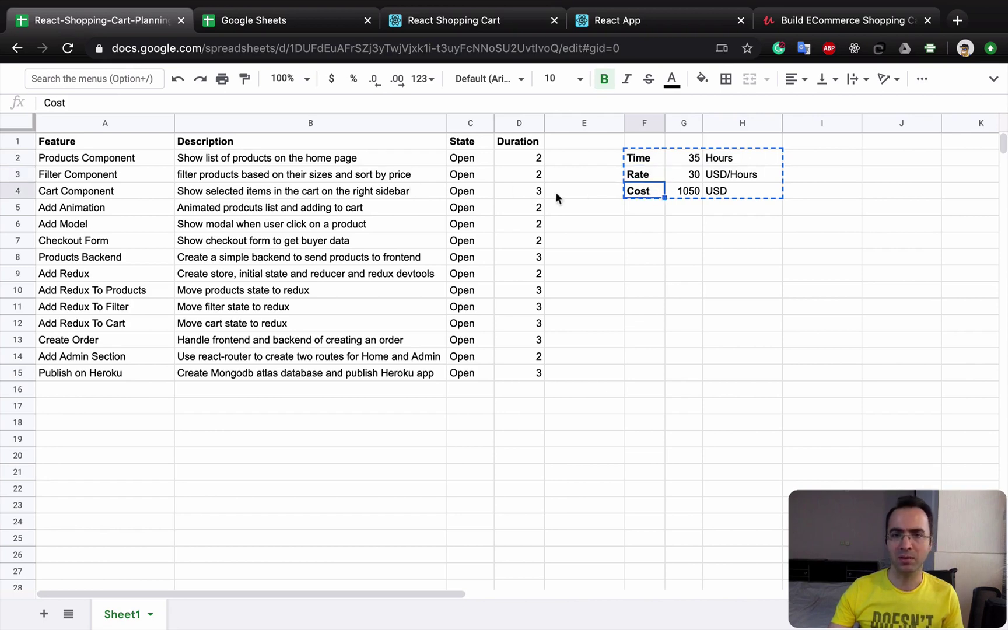
{"action": "left_click", "coordinate": [688, 192]}
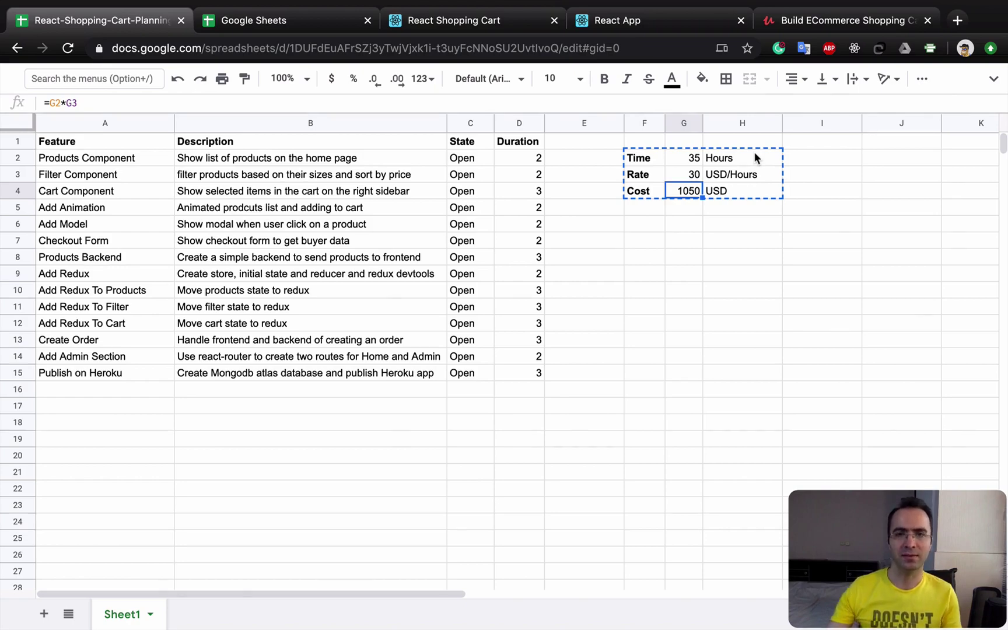
Check the README workflow, then create a new blank Google spreadsheet
{"action": "key", "text": "super+Tab"}
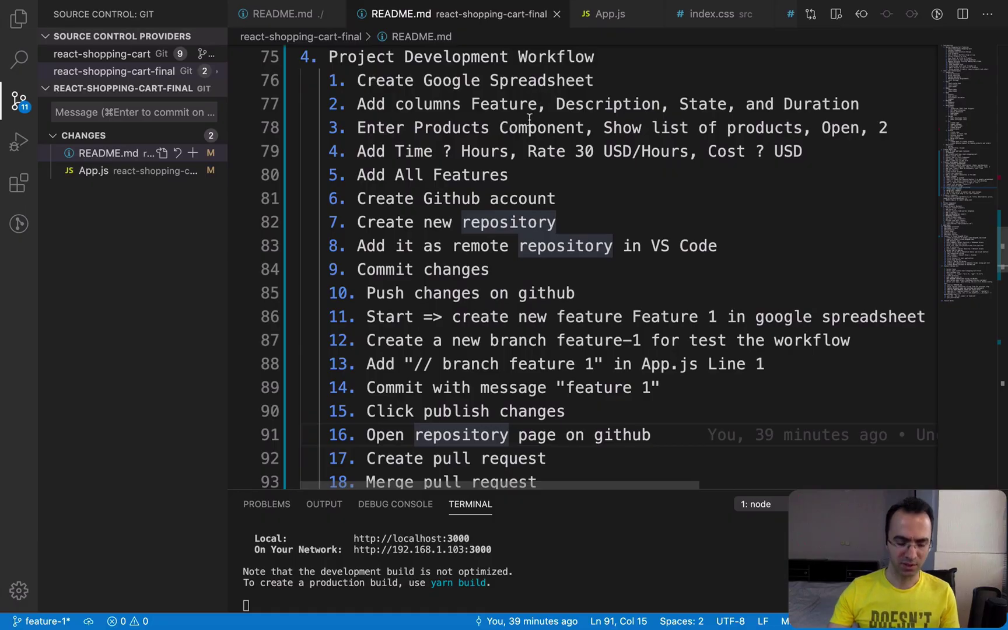
{"action": "key", "text": "super+Tab"}
{"action": "left_click", "coordinate": [304, 27]}
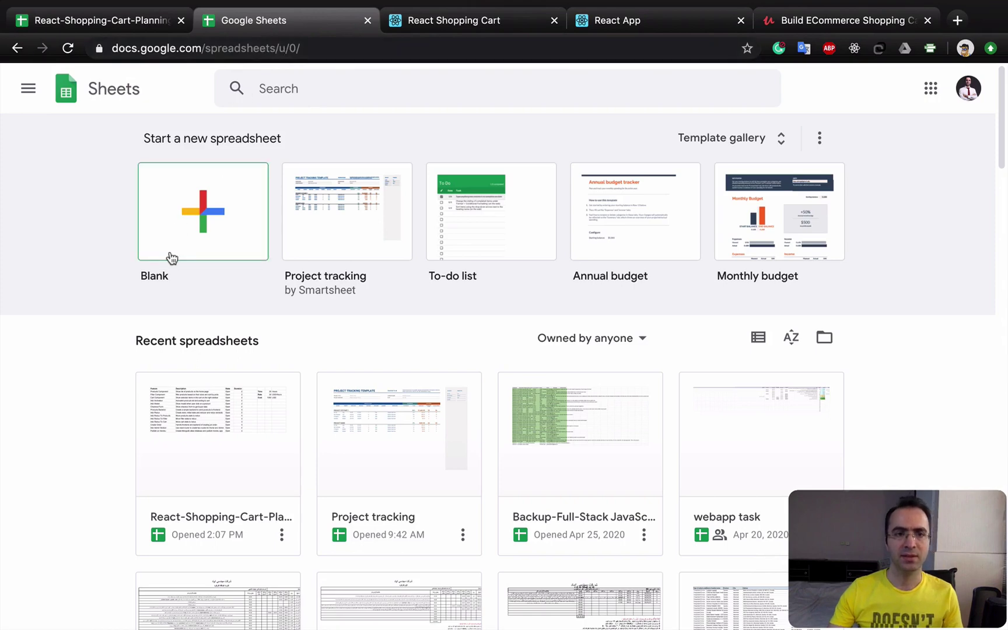
{"action": "left_click", "coordinate": [186, 234]}
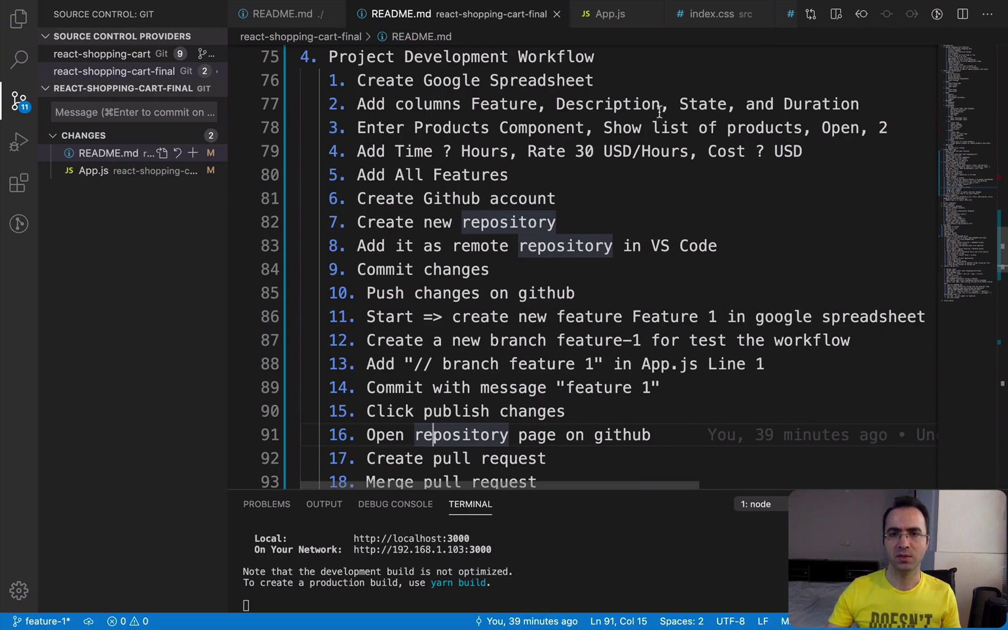
Enter the headers Feature, Description, State and Duration in row 1
{"action": "key", "text": "super+Tab"}
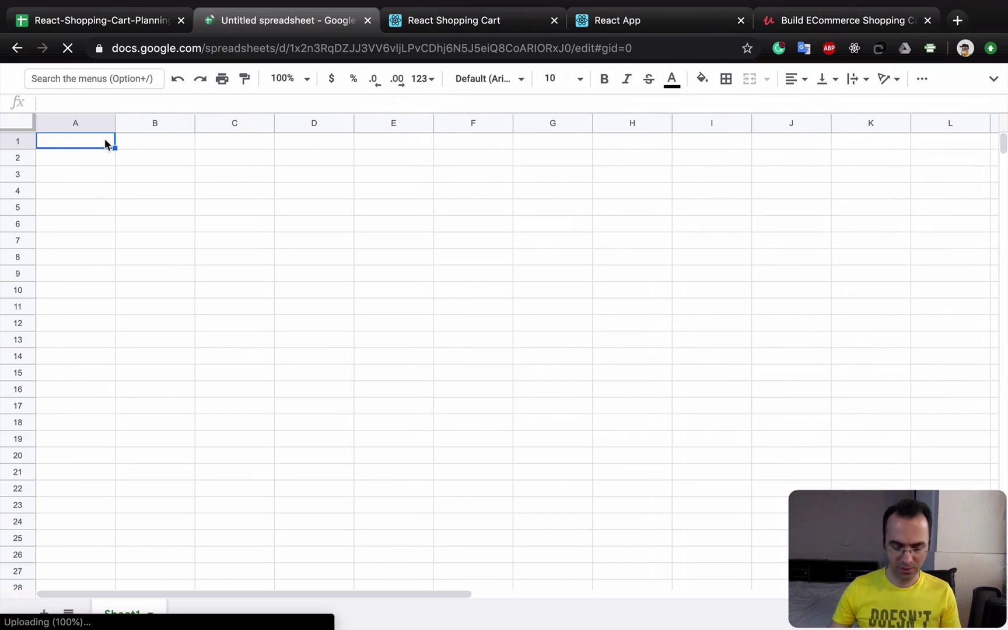
{"action": "type", "text": "Feature"}
{"action": "key", "text": "Tab"}
{"action": "type", "text": "Description"}
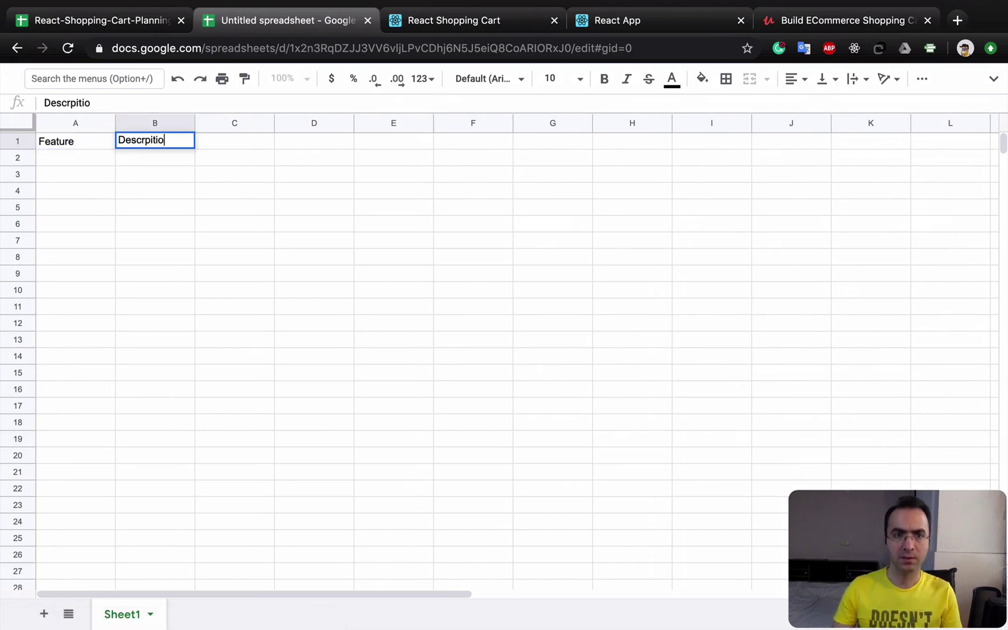
{"action": "key", "text": "Tab"}
{"action": "type", "text": "State"}
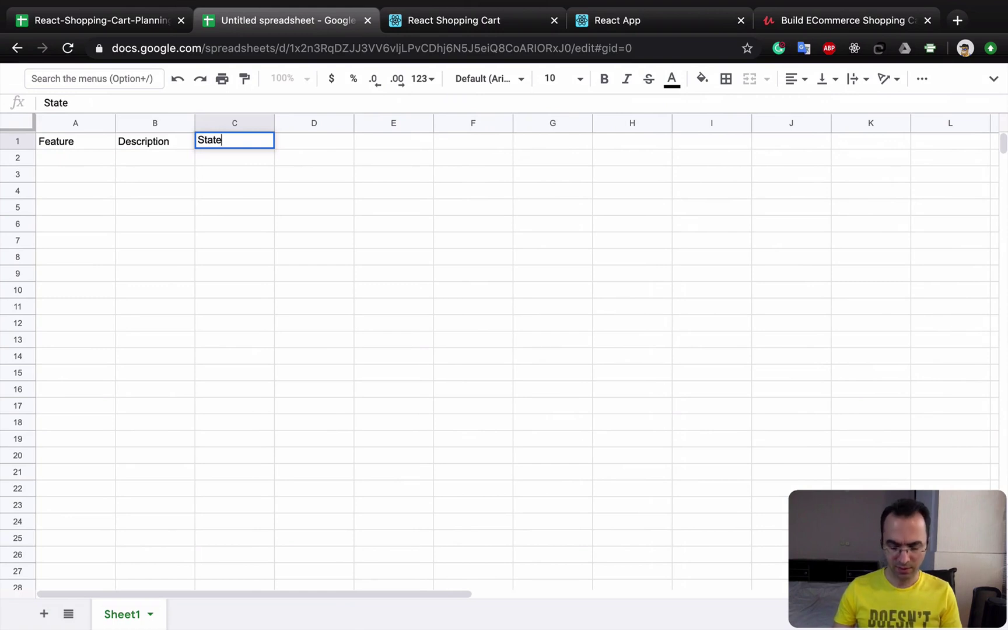
{"action": "key", "text": "Tab"}
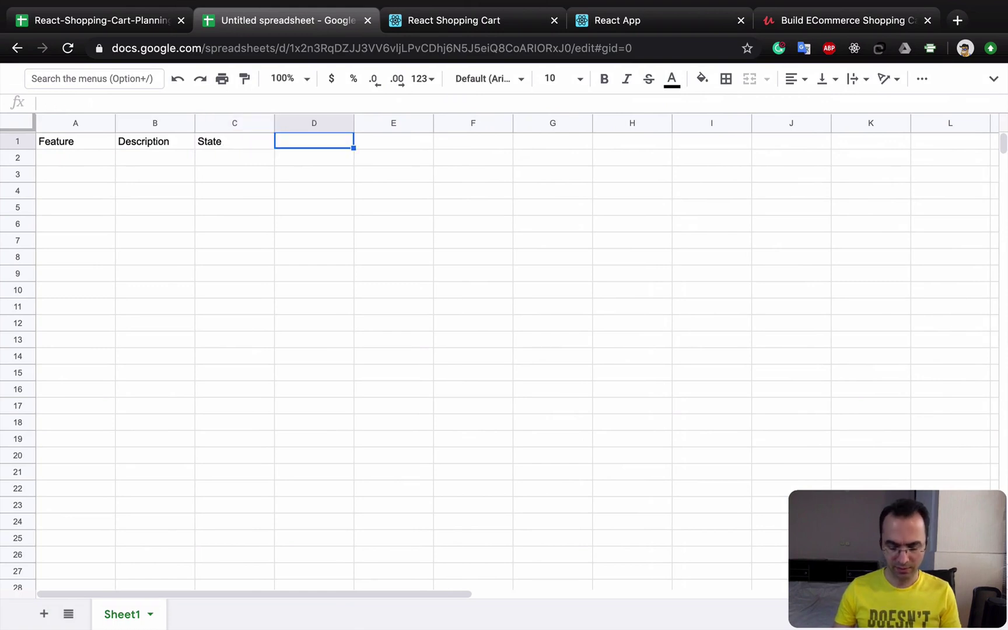
{"action": "type", "text": "Duration"}
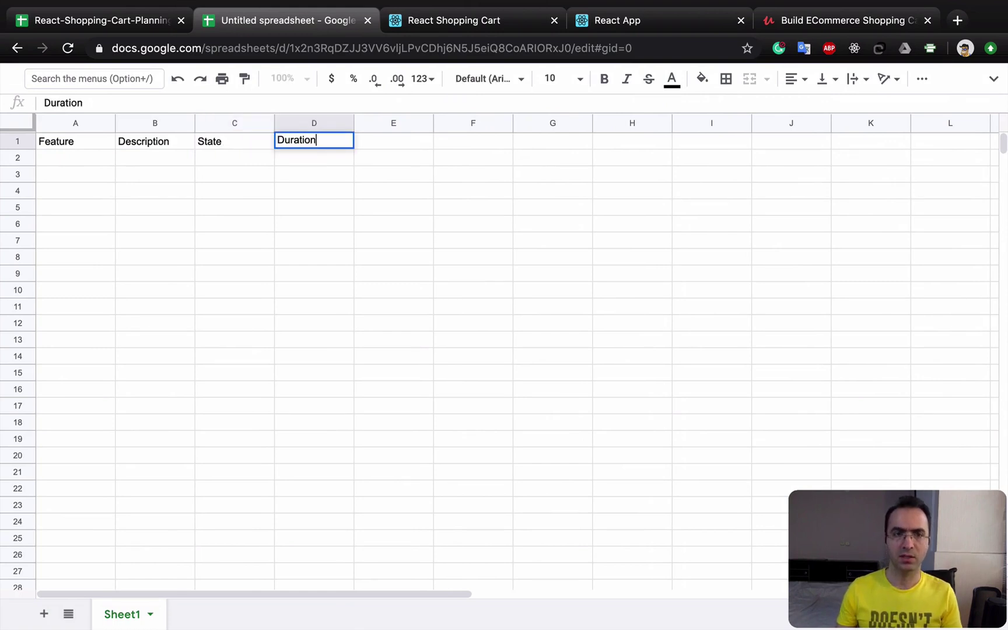
{"action": "key", "text": "Return"}
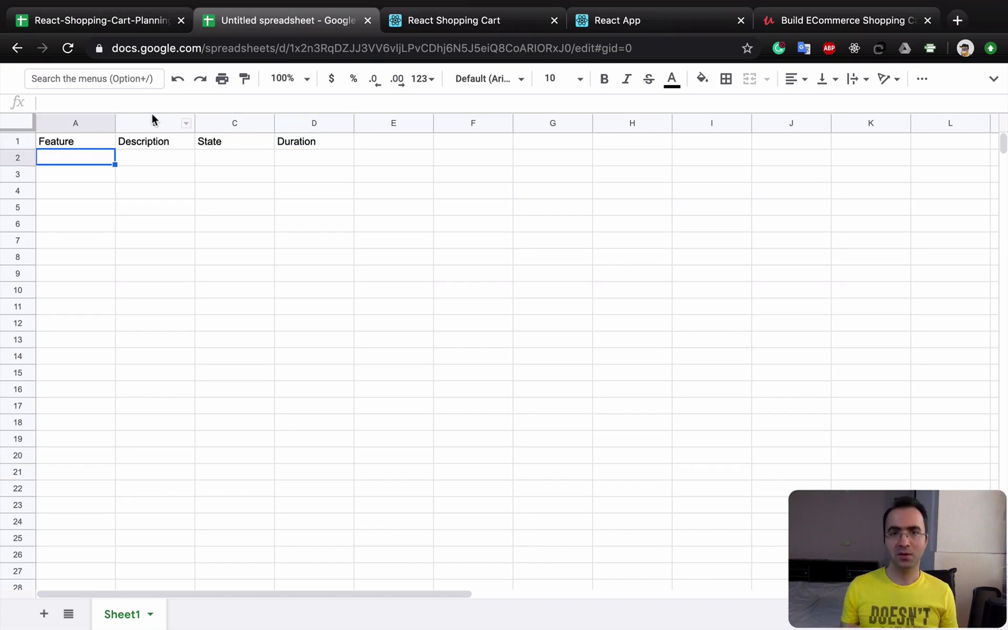
Add the Products List row, 'show list of product in the home page', state Open, with column B widened
{"action": "type", "text": "Produc"}
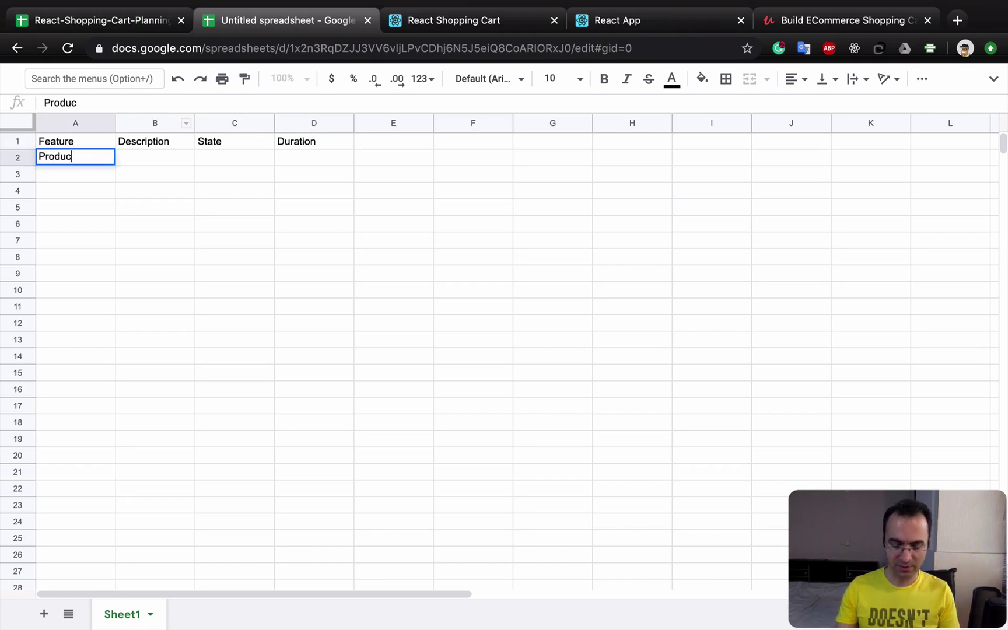
{"action": "type", "text": "ts List"}
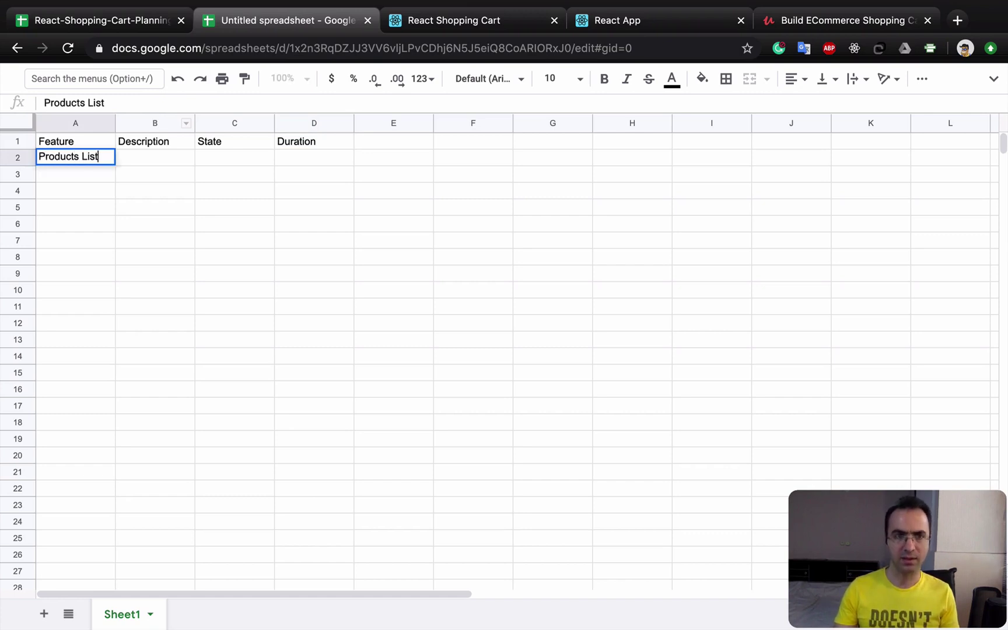
{"action": "key", "text": "Tab"}
{"action": "type", "text": "sh"}
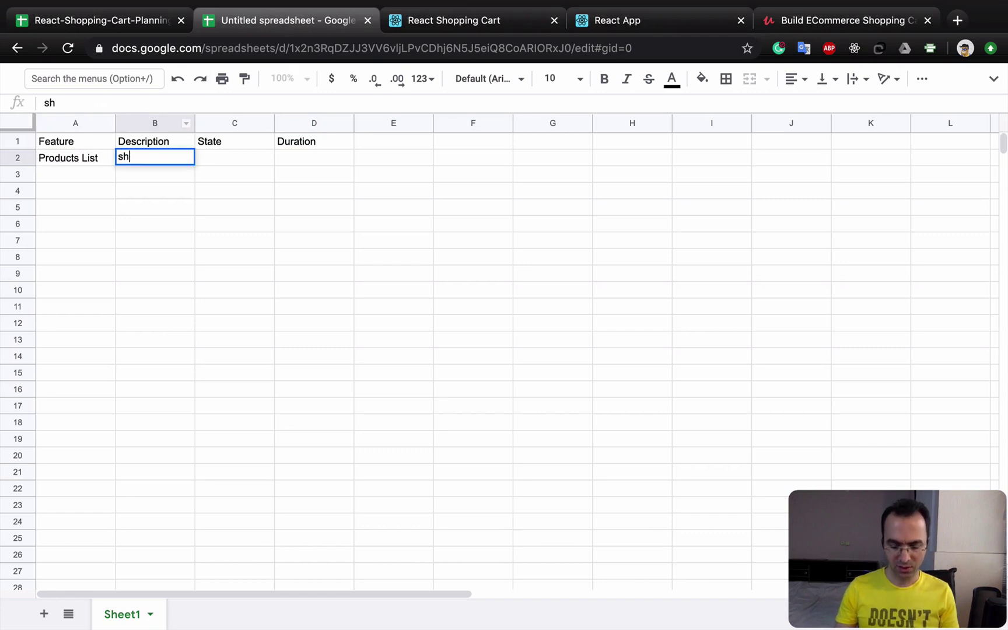
{"action": "type", "text": "ow list of"}
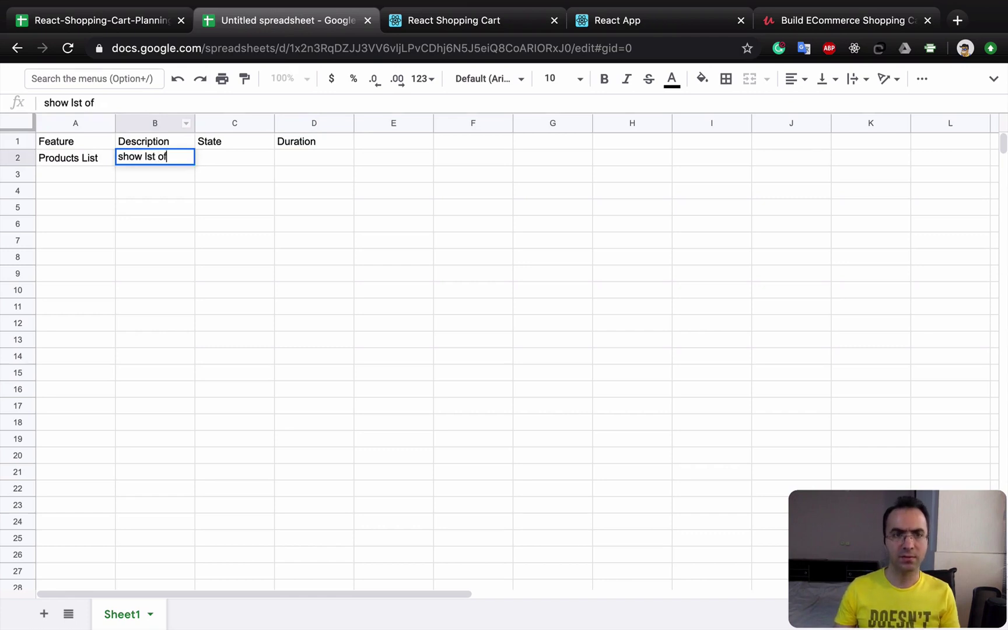
{"action": "type", "text": " product in the home page"}
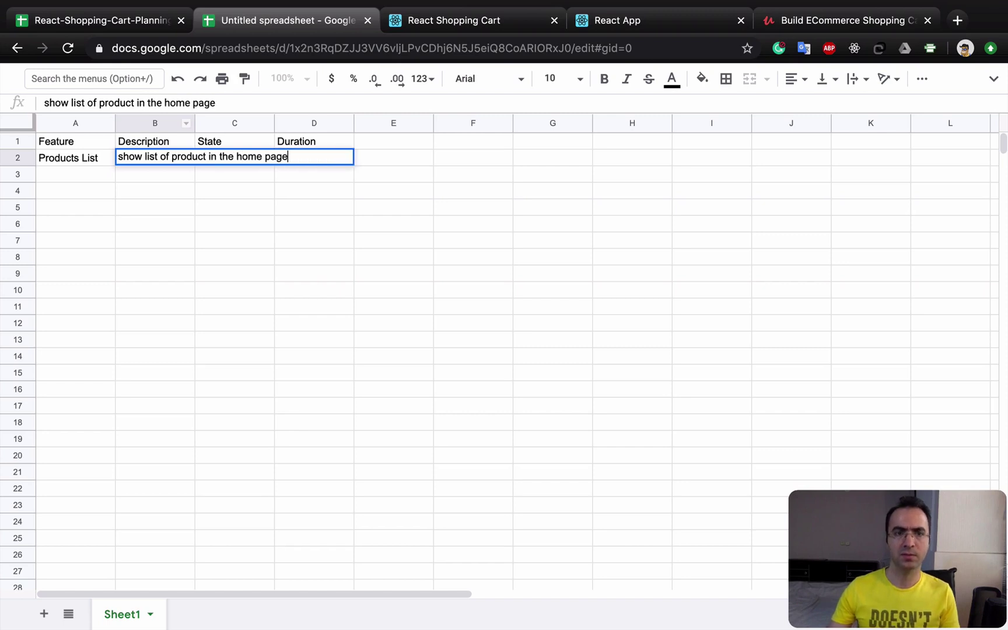
{"action": "key", "text": "Return"}
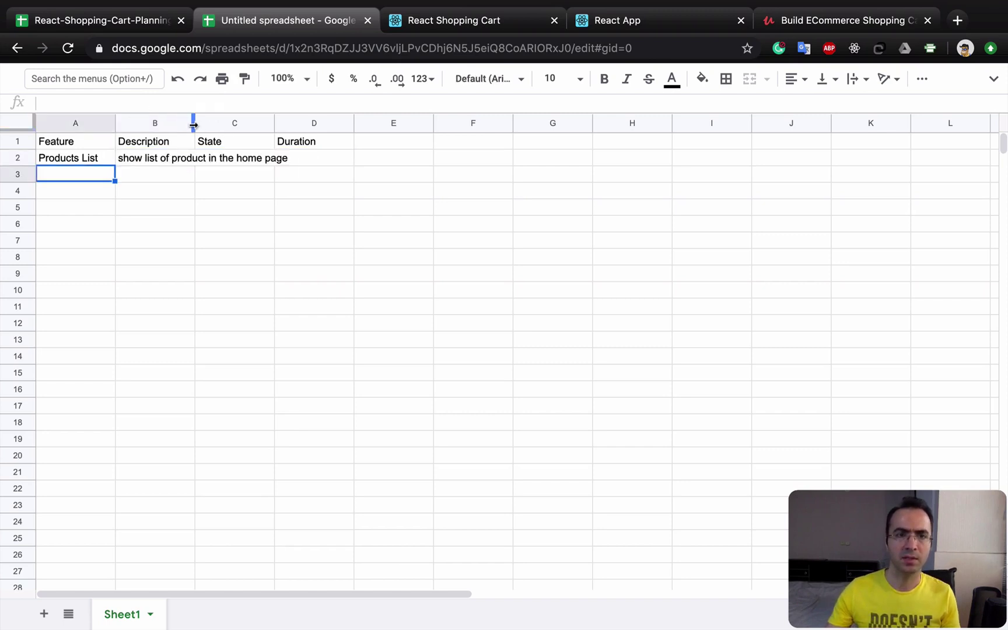
{"action": "left_click_drag", "start_coordinate": [195, 124], "coordinate": [342, 117]}
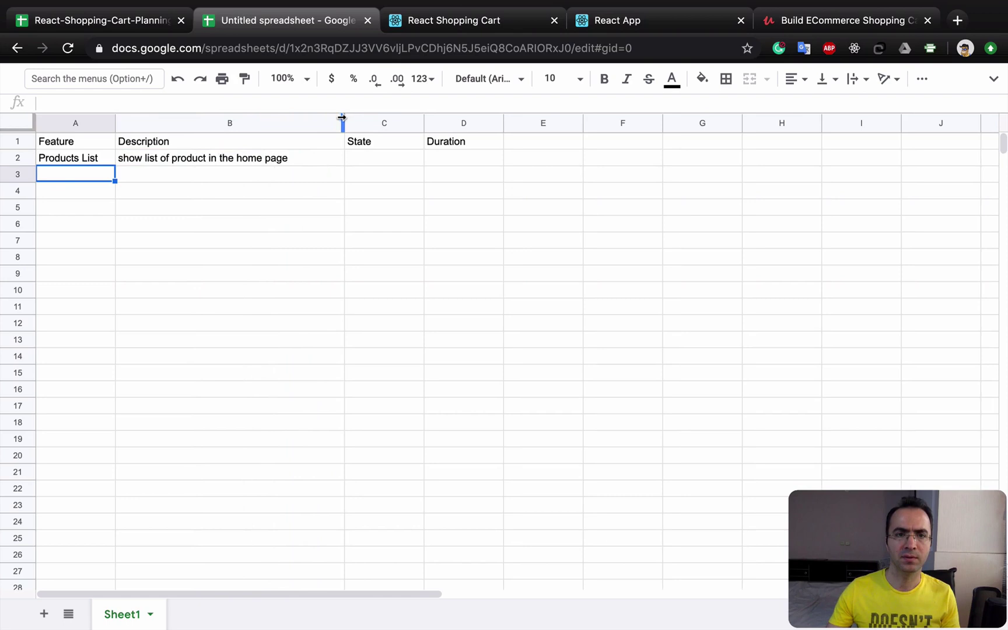
{"action": "left_click", "coordinate": [373, 159]}
{"action": "type", "text": "Open"}
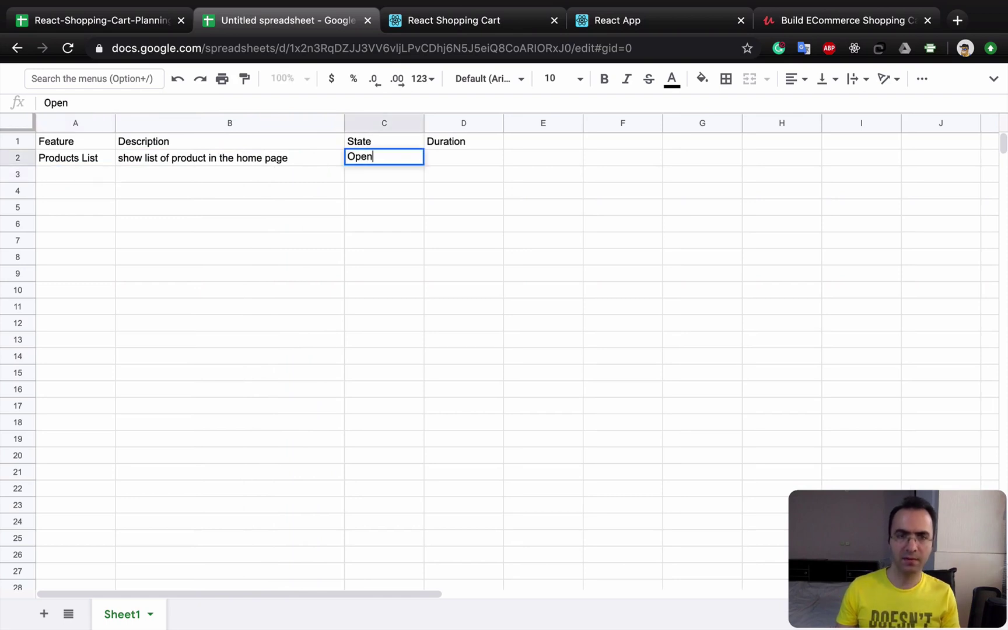
{"action": "left_click", "coordinate": [449, 156]}
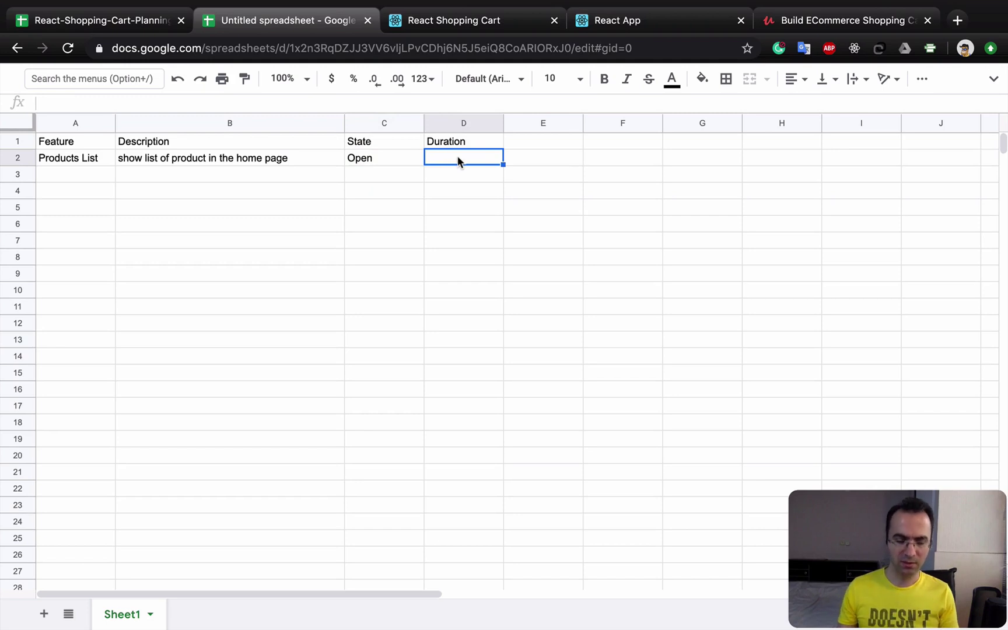
Give Products List duration 2 and add the labels Time, Rate and Cost in F2:F4
{"action": "type", "text": "2"}
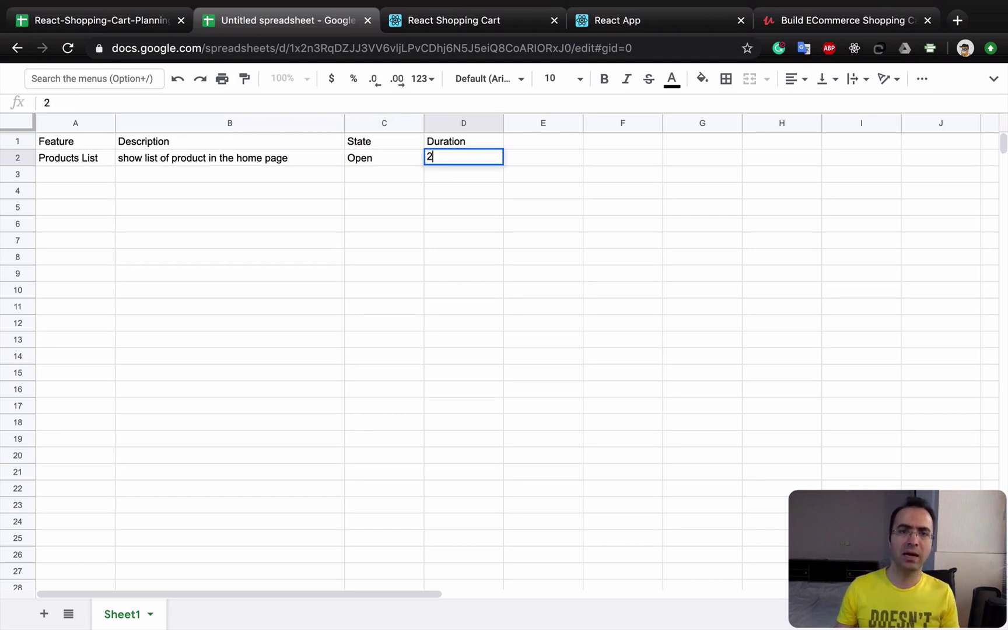
{"action": "left_click", "coordinate": [604, 163]}
{"action": "type", "text": "time"}
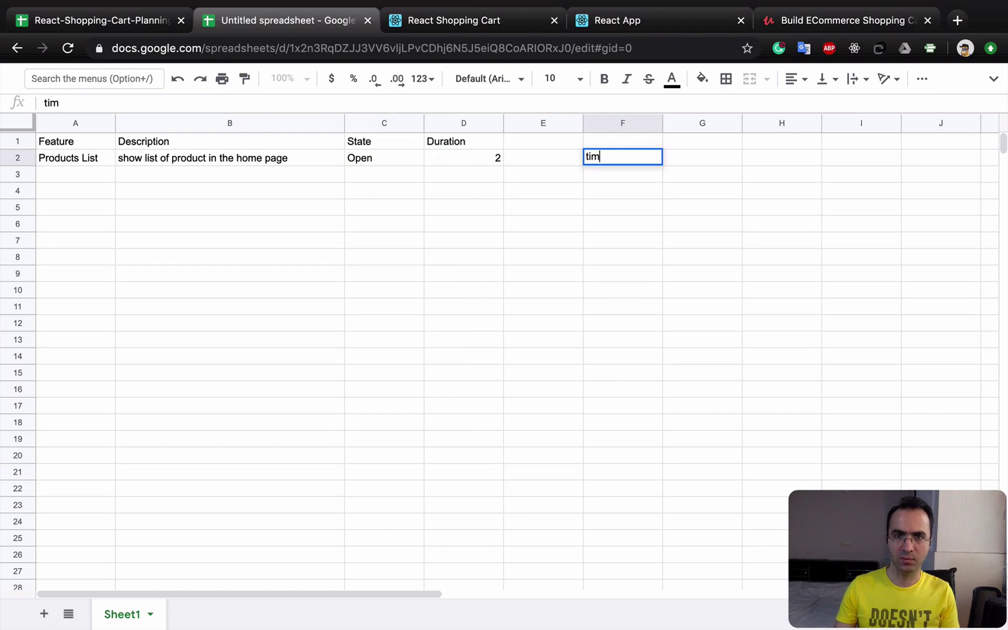
{"action": "key", "text": "BackSpace"}
{"action": "key", "text": "BackSpace"}
{"action": "key", "text": "BackSpace"}
{"action": "key", "text": "BackSpace"}
{"action": "type", "text": "Time"}
{"action": "key", "text": "Return"}
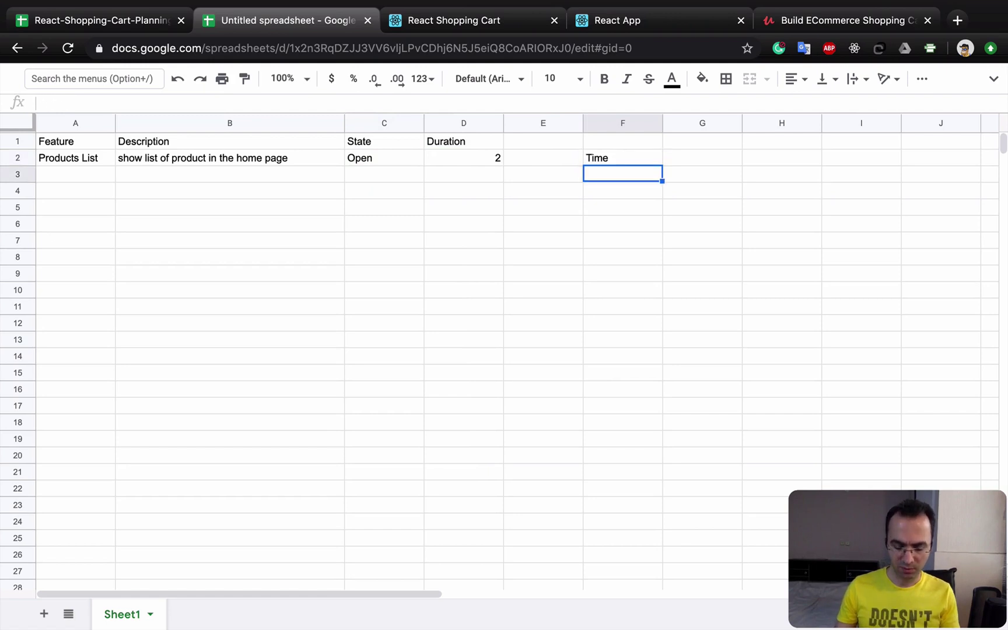
{"action": "type", "text": "Rate"}
{"action": "key", "text": "Return"}
{"action": "type", "text": "Cost"}
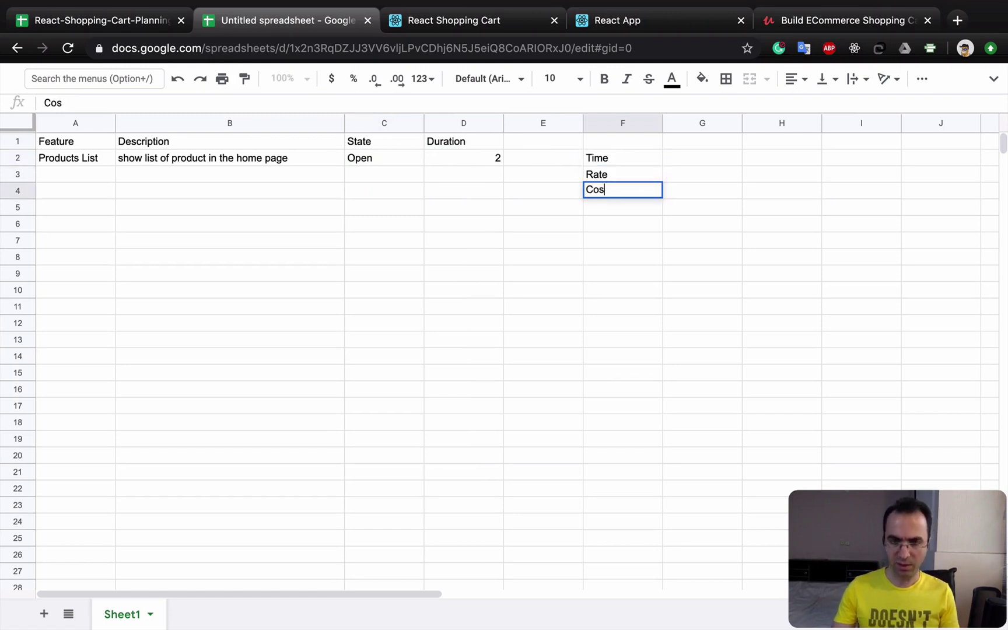
{"action": "left_click", "coordinate": [704, 159]}
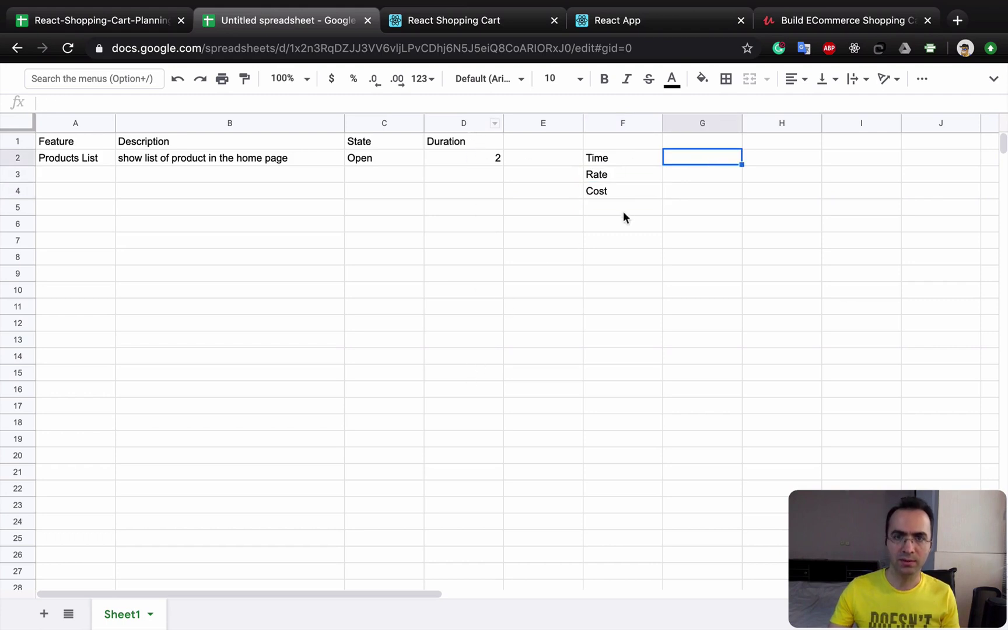
Put =Sum(D2:D100) in G2 and the rate 30 with unit USD/Hrs in G3:H3
{"action": "double_click", "coordinate": [692, 158]}
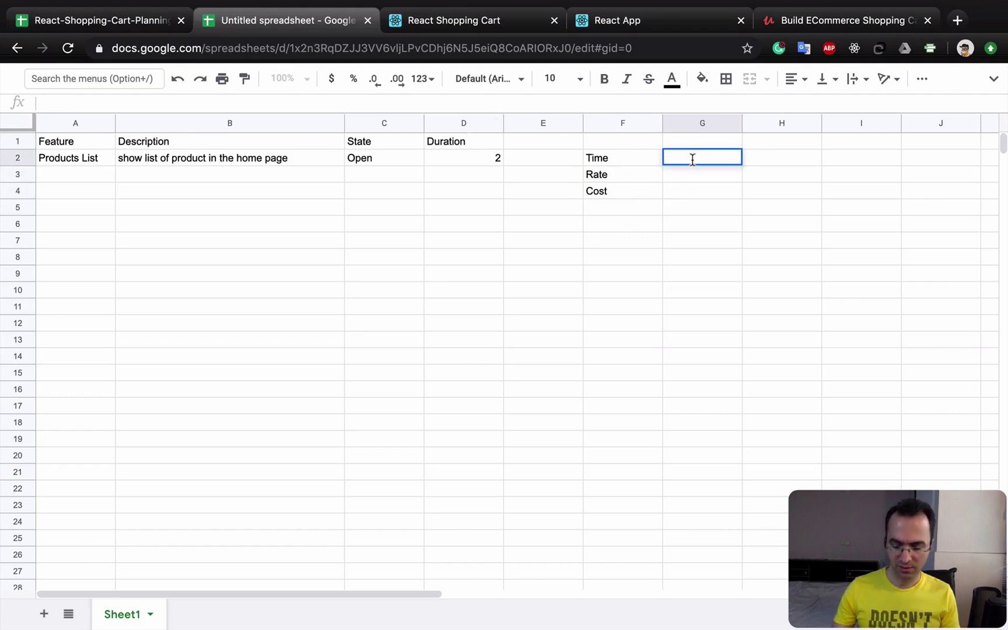
{"action": "type", "text": "=Sum("}
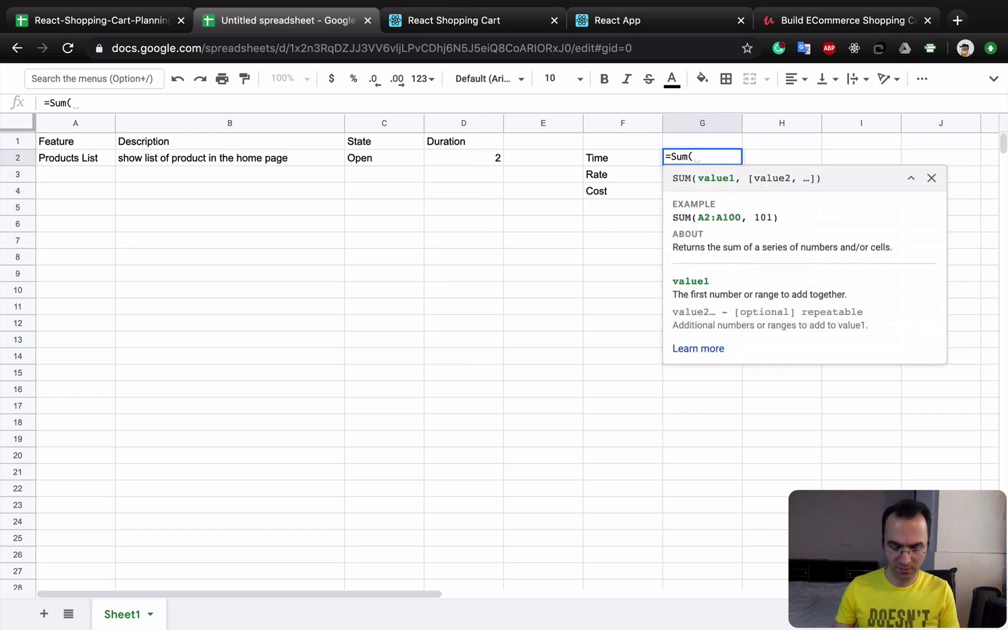
{"action": "type", "text": "D2:"}
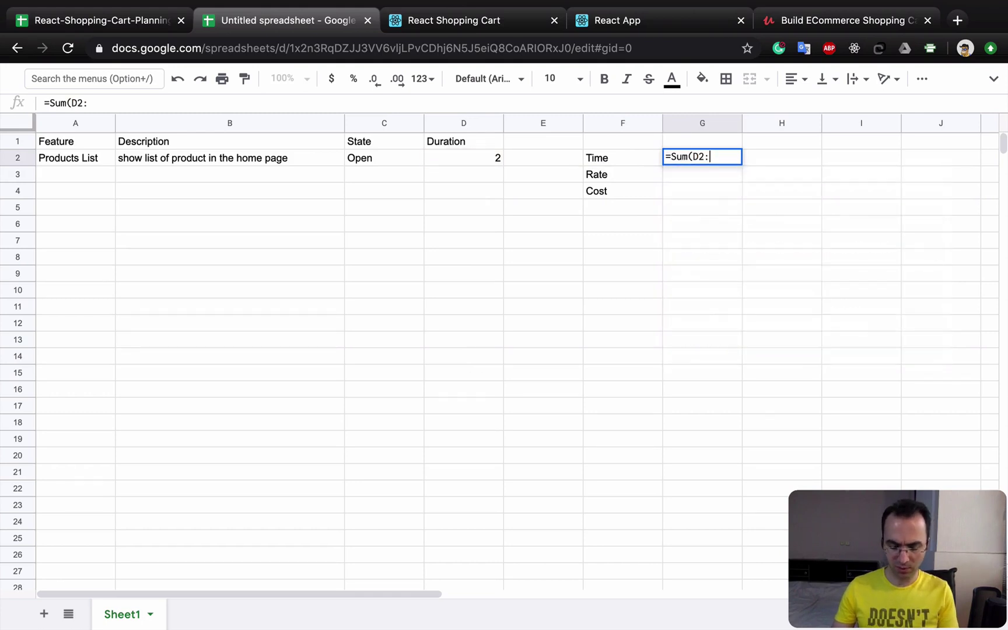
{"action": "type", "text": "D100"}
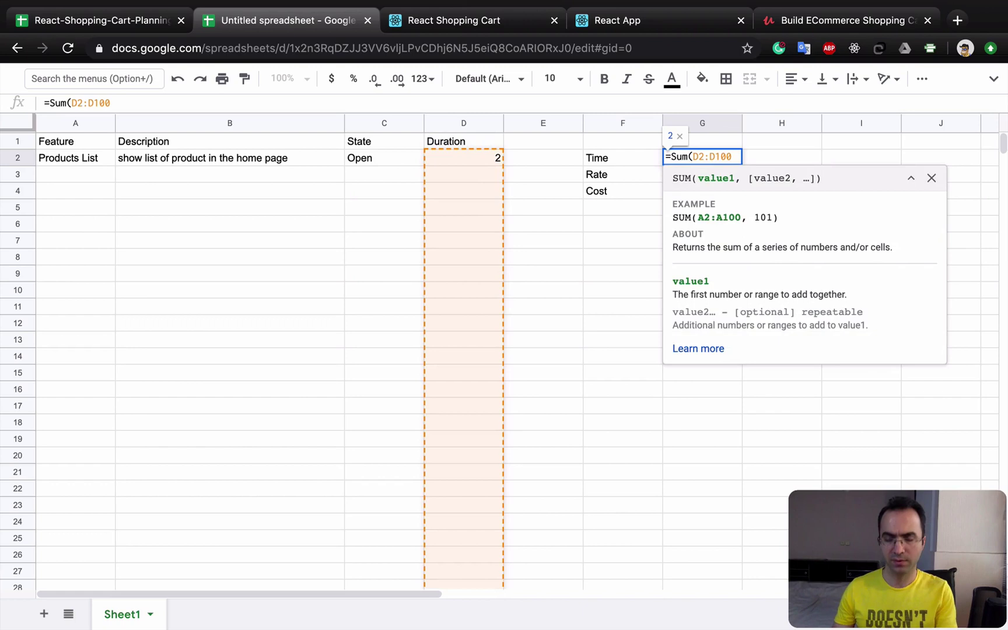
{"action": "type", "text": ")"}
{"action": "key", "text": "Return"}
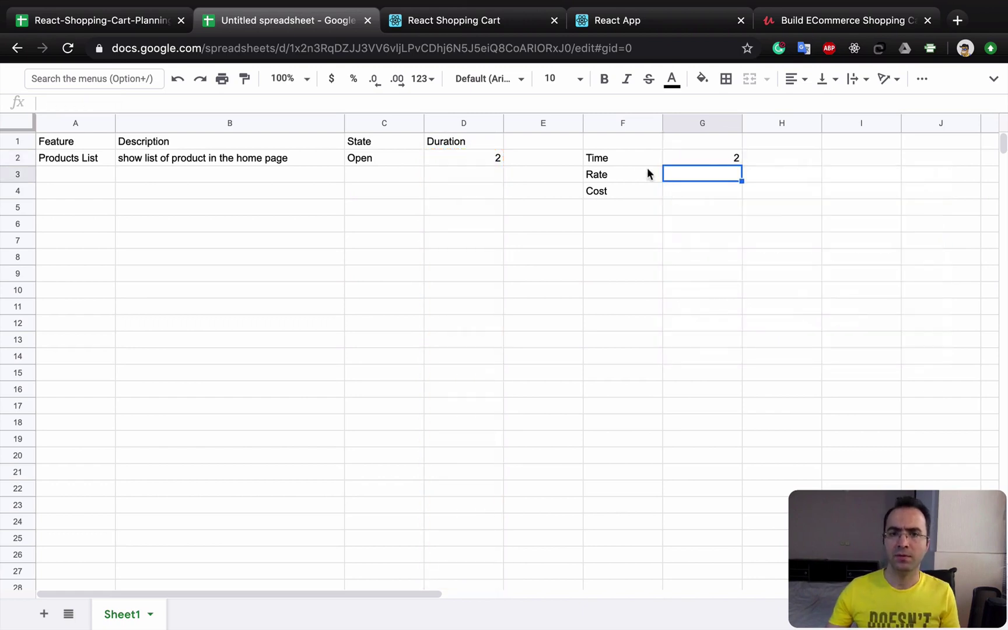
{"action": "double_click", "coordinate": [679, 173]}
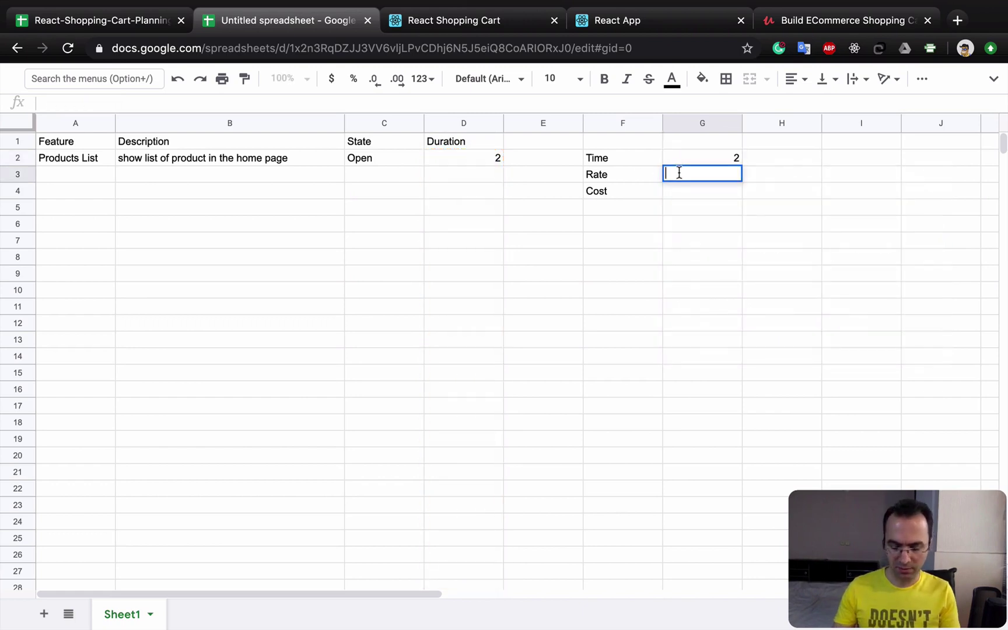
{"action": "type", "text": "30"}
{"action": "key", "text": "Tab"}
{"action": "type", "text": "U"}
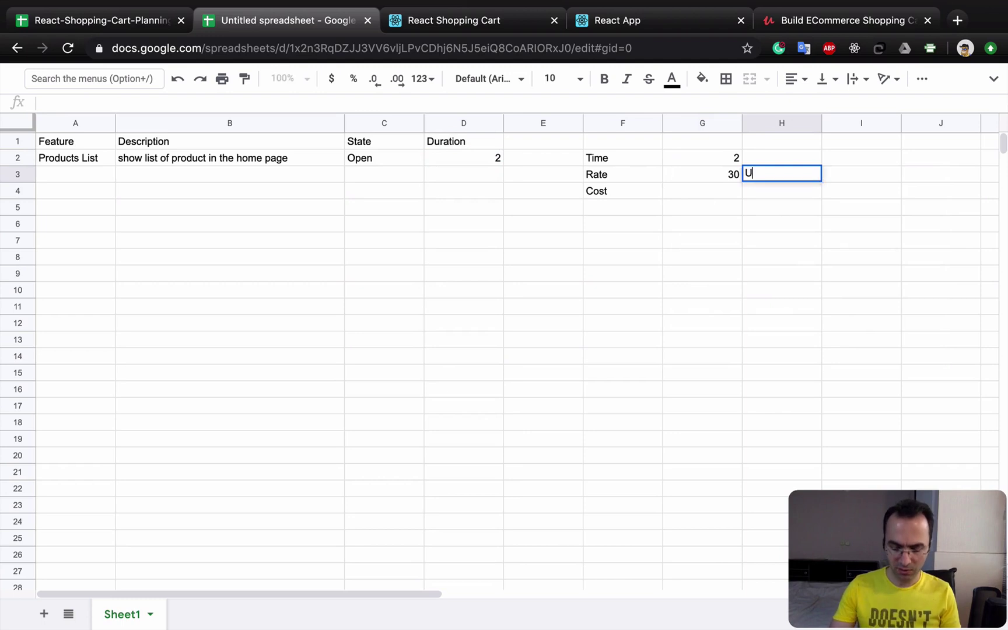
{"action": "type", "text": "SD/Hrs"}
{"action": "key", "text": "Return"}
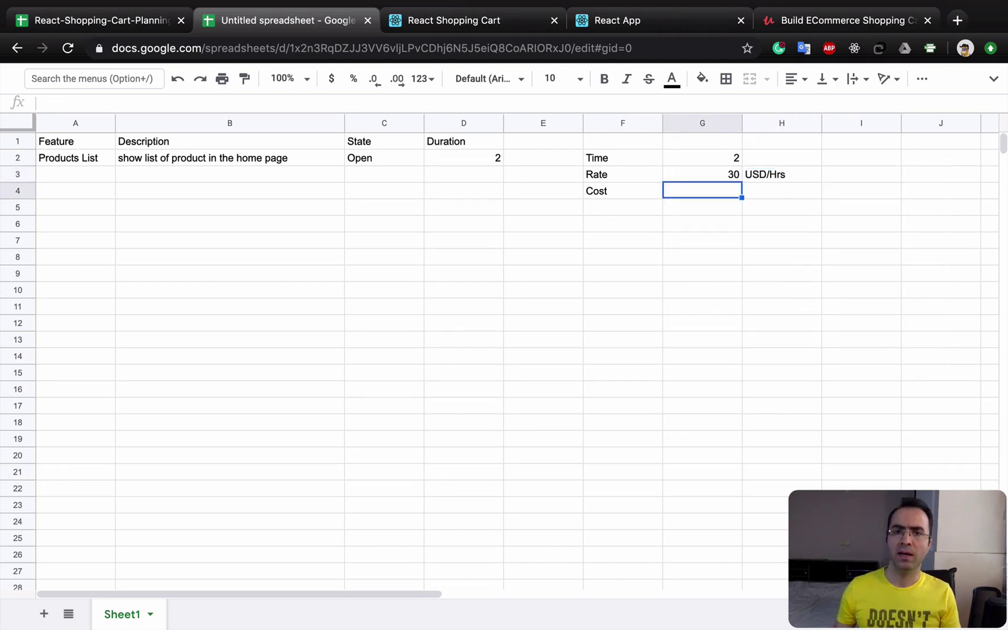
Enter the cost formula =G2*G3 in G4 with the unit USD in H4
{"action": "double_click", "coordinate": [715, 189]}
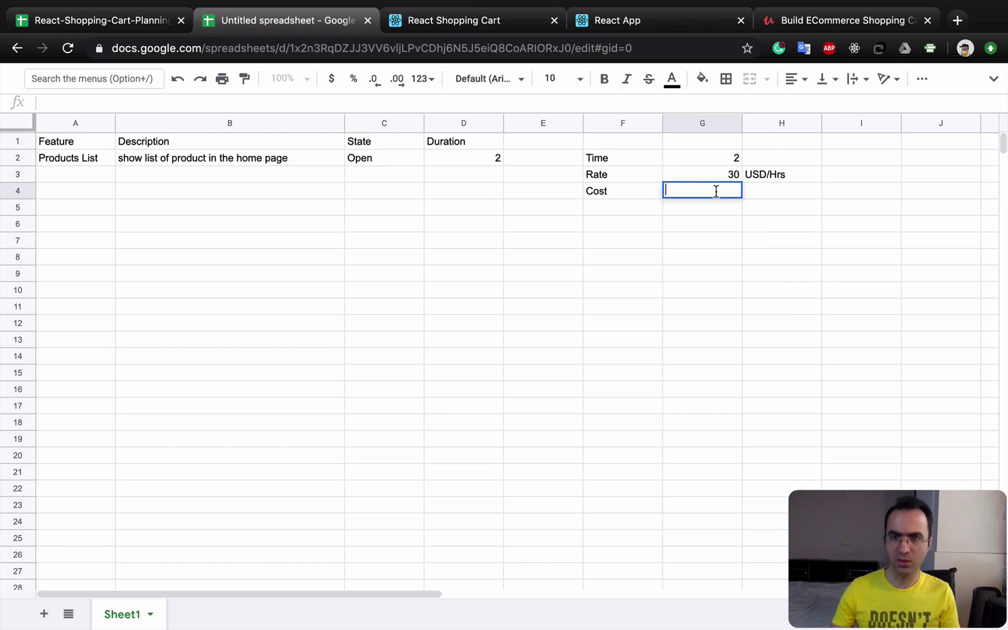
{"action": "type", "text": "=G@"}
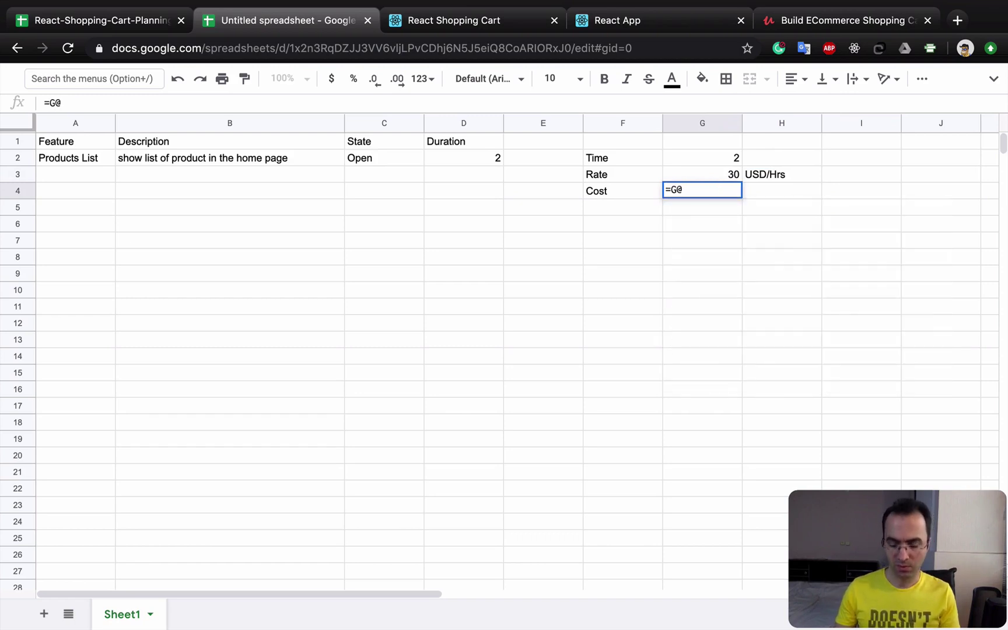
{"action": "key", "text": "BackSpace"}
{"action": "type", "text": "2"}
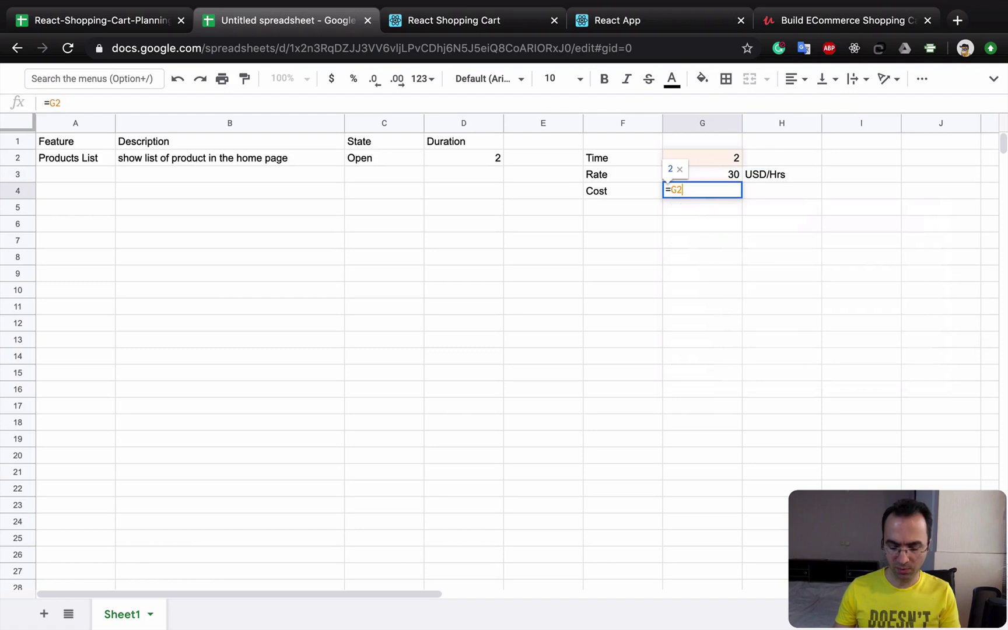
{"action": "type", "text": "*G3"}
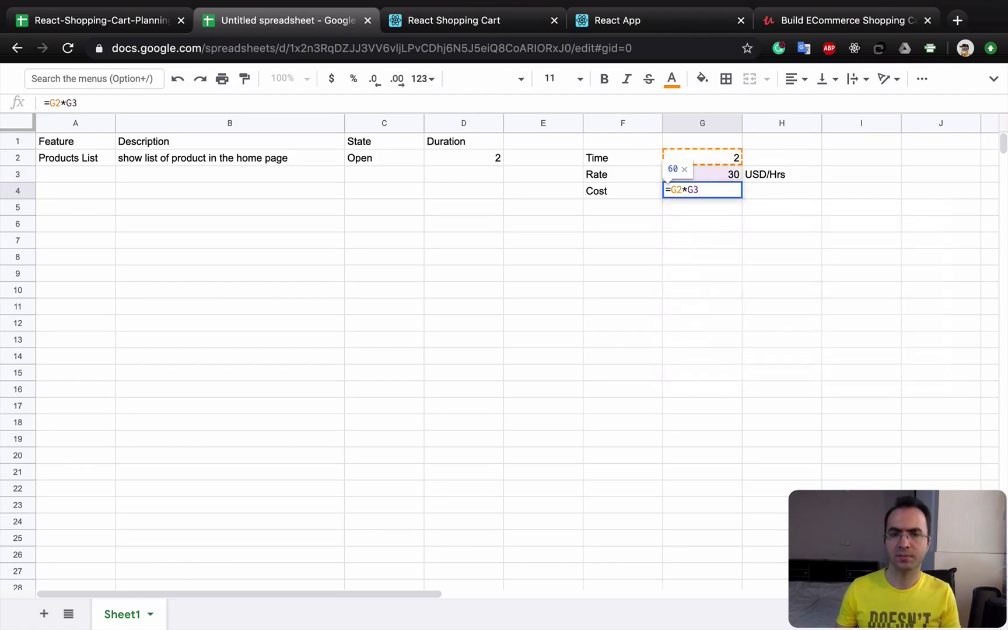
{"action": "key", "text": "Return"}
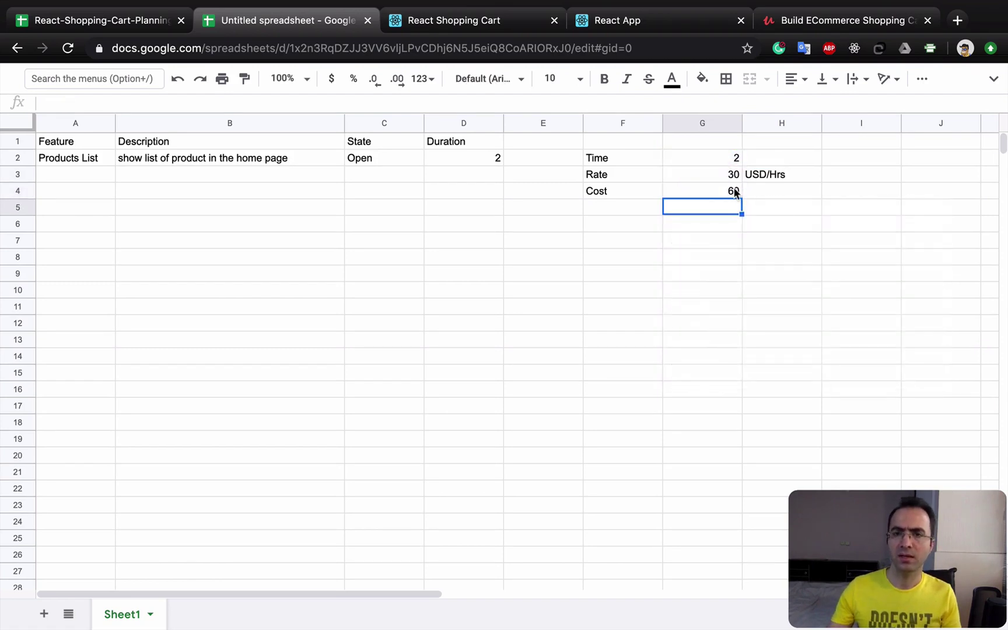
{"action": "left_click", "coordinate": [714, 194]}
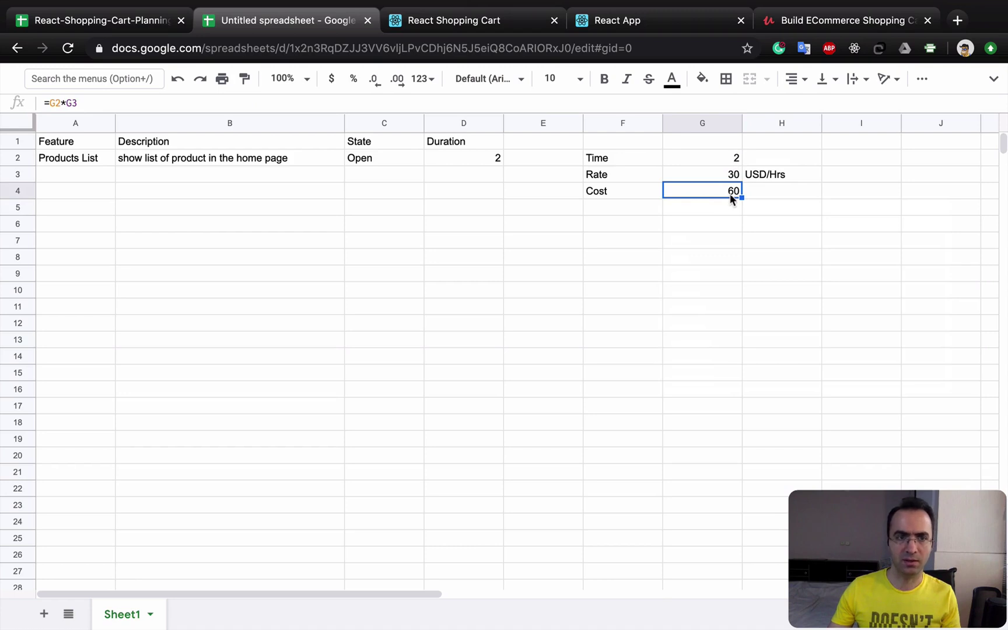
{"action": "left_click", "coordinate": [748, 191]}
{"action": "type", "text": "U"}
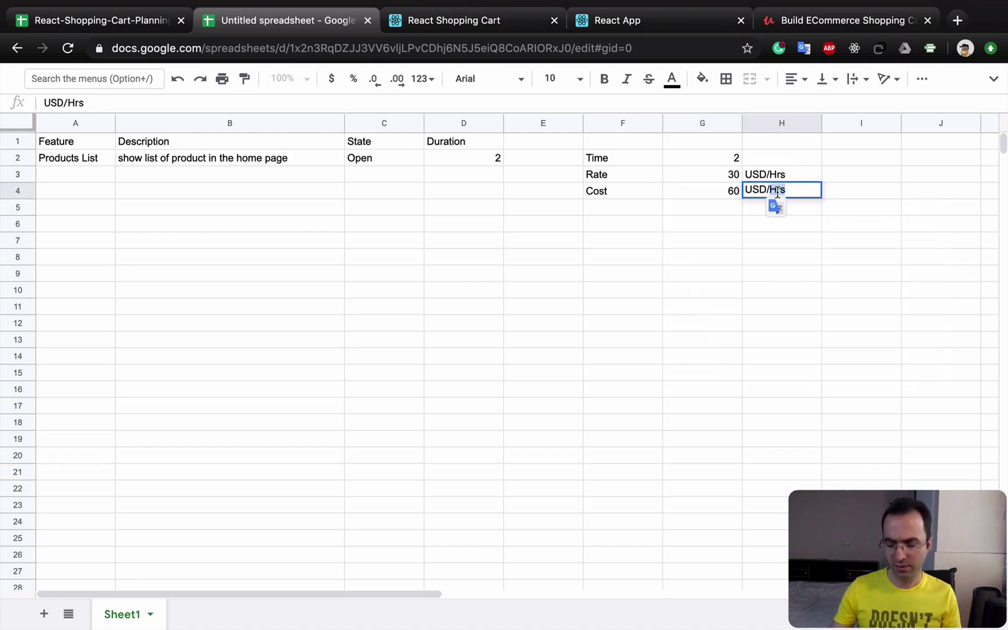
{"action": "type", "text": "SD/"}
{"action": "key", "text": "BackSpace"}
{"action": "key", "text": "BackSpace"}
{"action": "key", "text": "Return"}
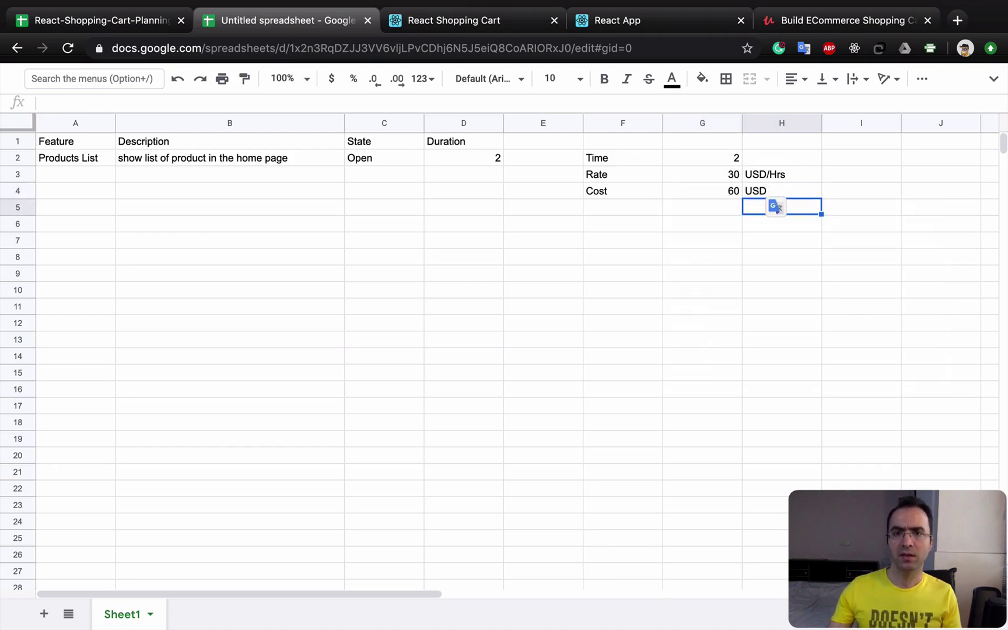
{"action": "left_click", "coordinate": [95, 171]}
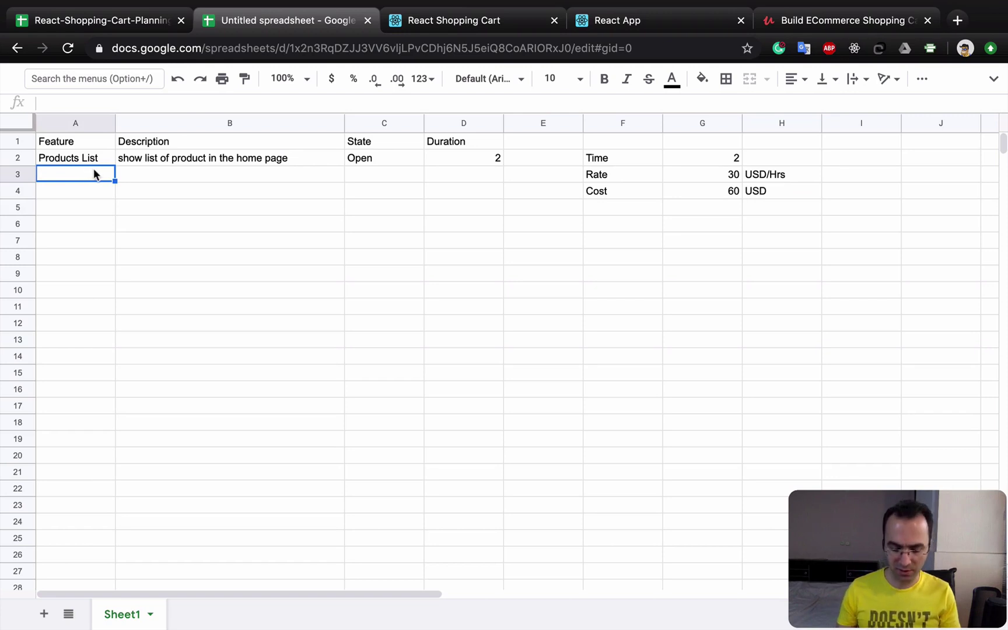
Add row 3: Feature 1, test feature, Open, duration 1
{"action": "type", "text": "Feature s"}
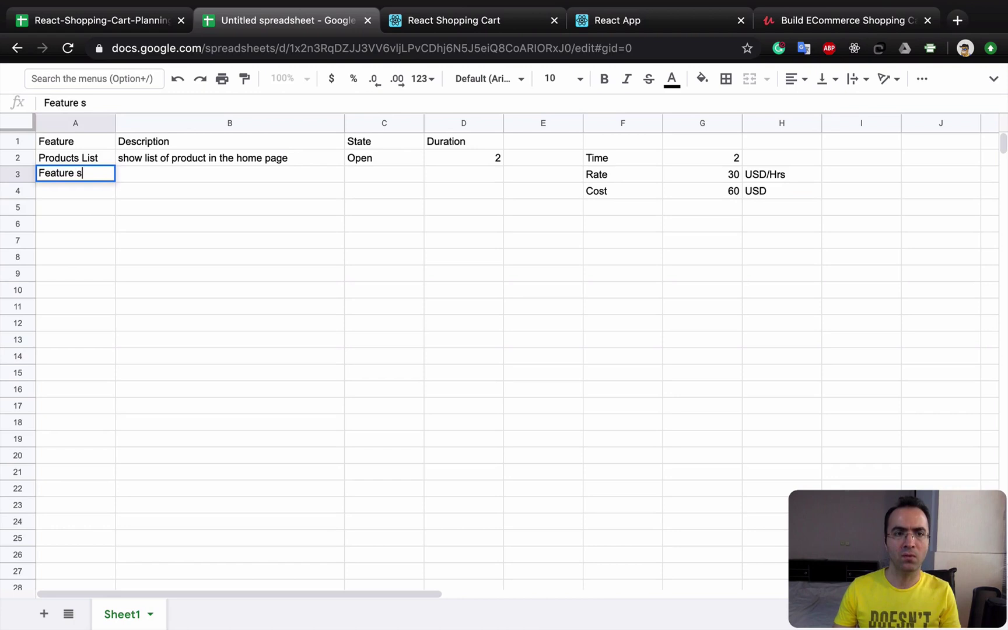
{"action": "key", "text": "Tab"}
{"action": "type", "text": "te"}
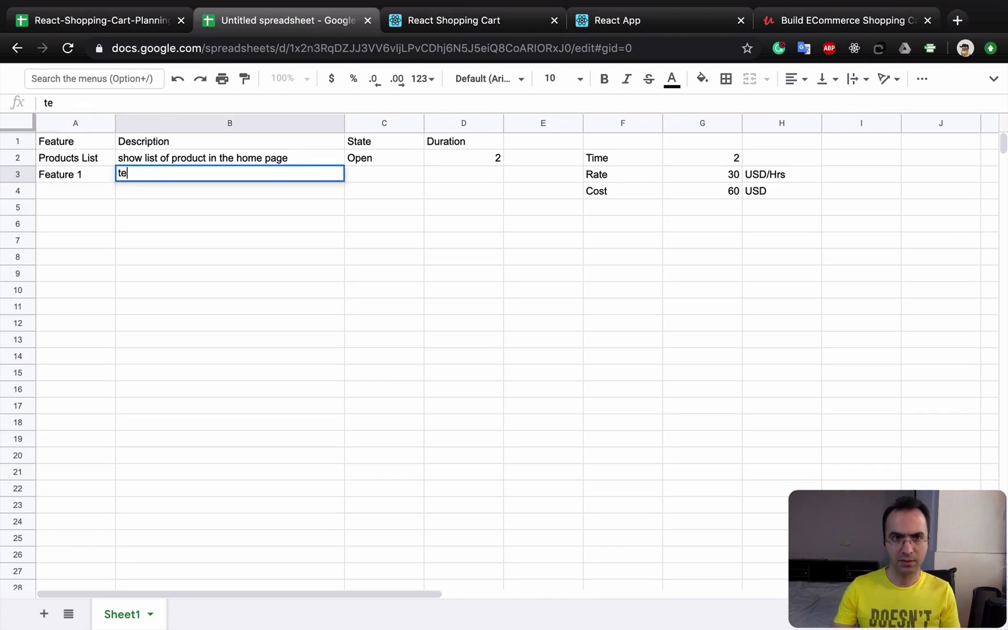
{"action": "type", "text": "st feature"}
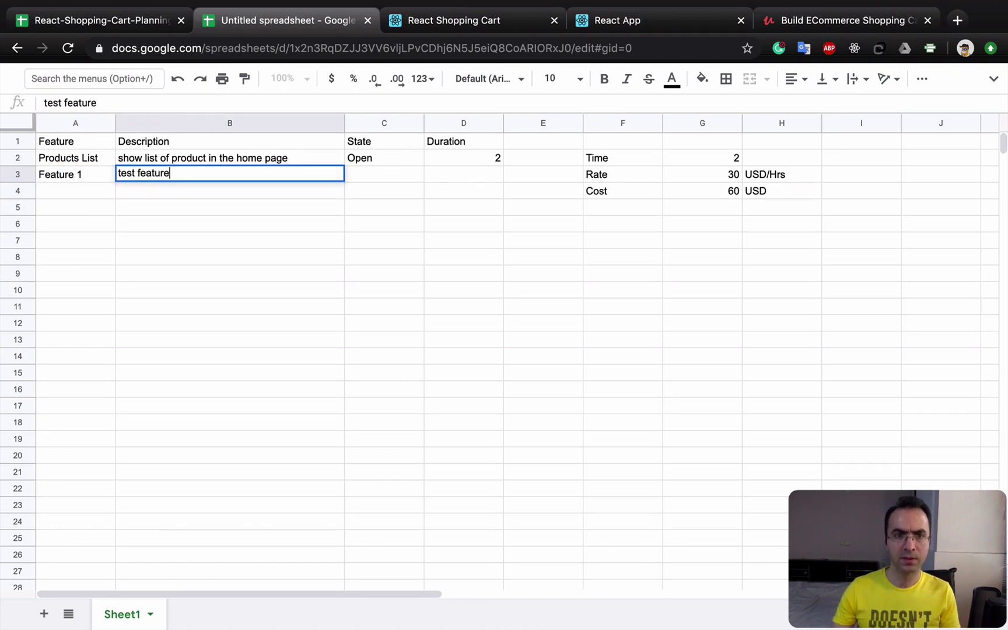
{"action": "key", "text": "Tab"}
{"action": "type", "text": "Open"}
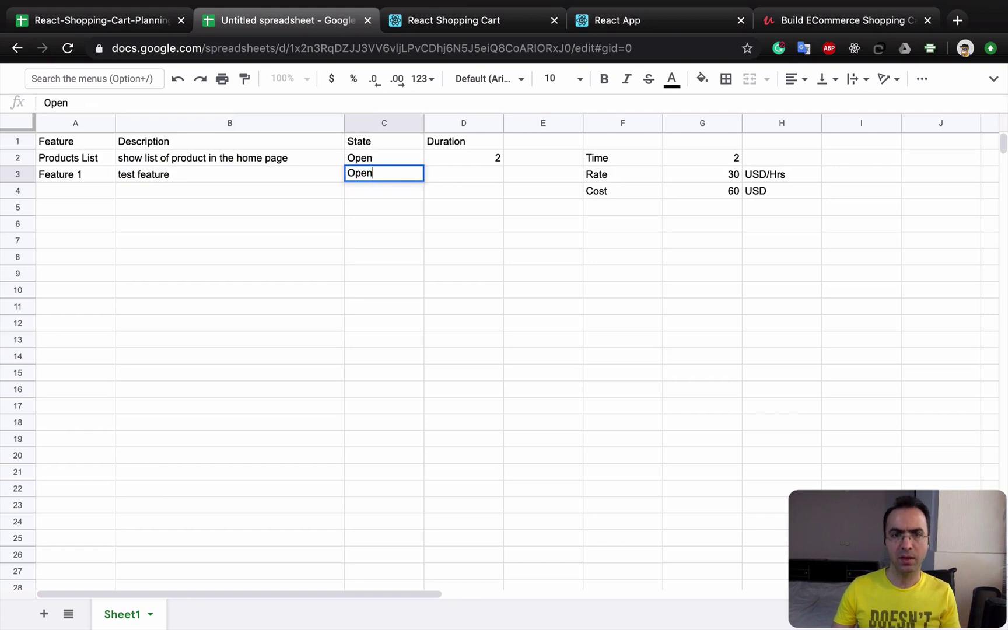
{"action": "key", "text": "Return"}
{"action": "key", "text": "Right"}
{"action": "key", "text": "Up"}
{"action": "key", "text": "Right"}
{"action": "key", "text": "Right"}
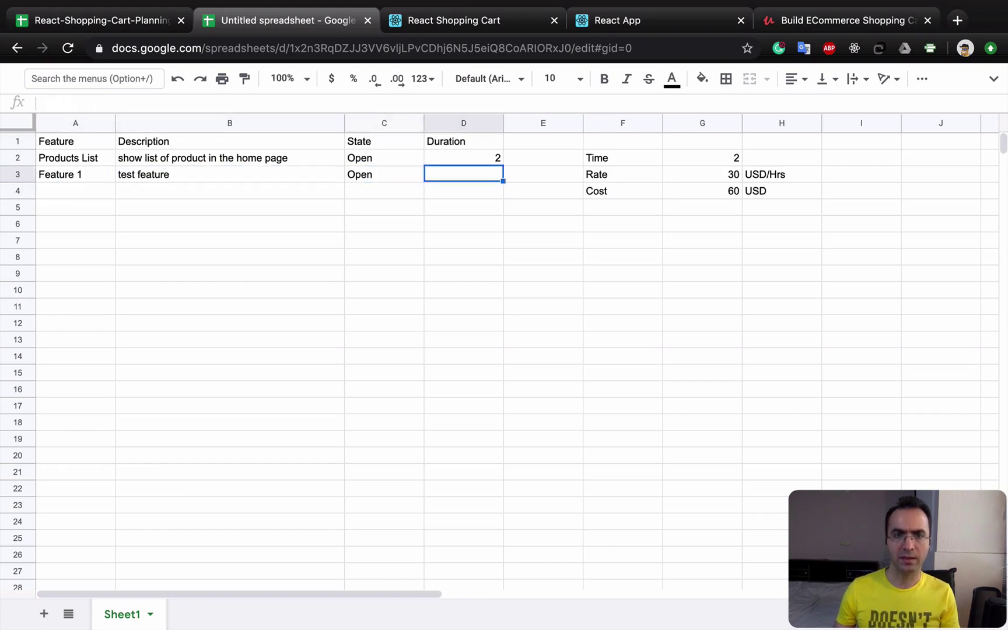
{"action": "type", "text": "1"}
{"action": "key", "text": "Return"}
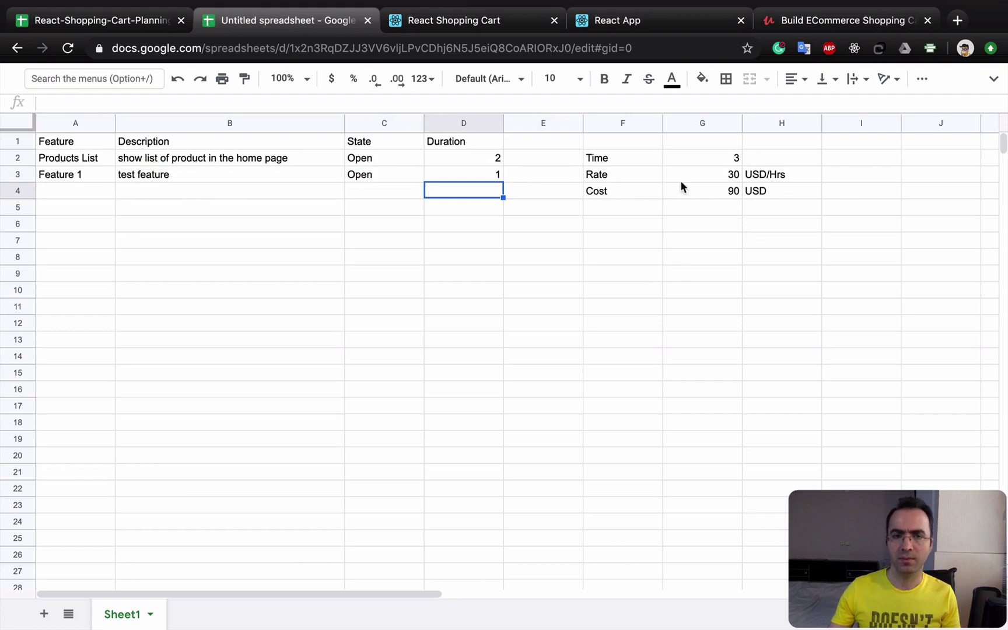
Bold the header row and the Time, Rate and Cost labels
{"action": "left_click_drag", "start_coordinate": [443, 141], "coordinate": [87, 145]}
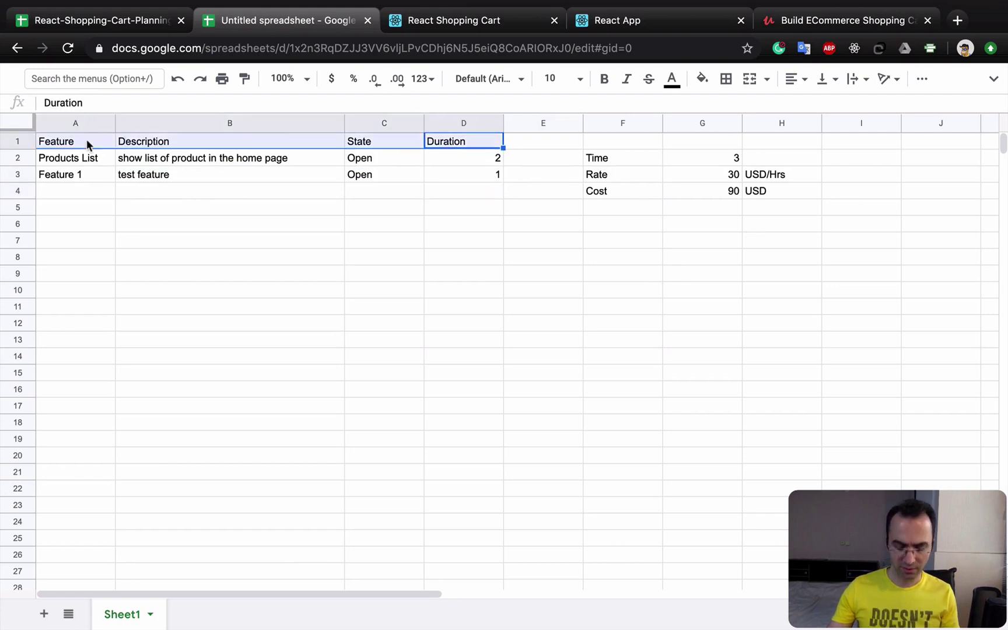
{"action": "key", "text": "super+b"}
{"action": "left_click_drag", "start_coordinate": [629, 159], "coordinate": [630, 183]}
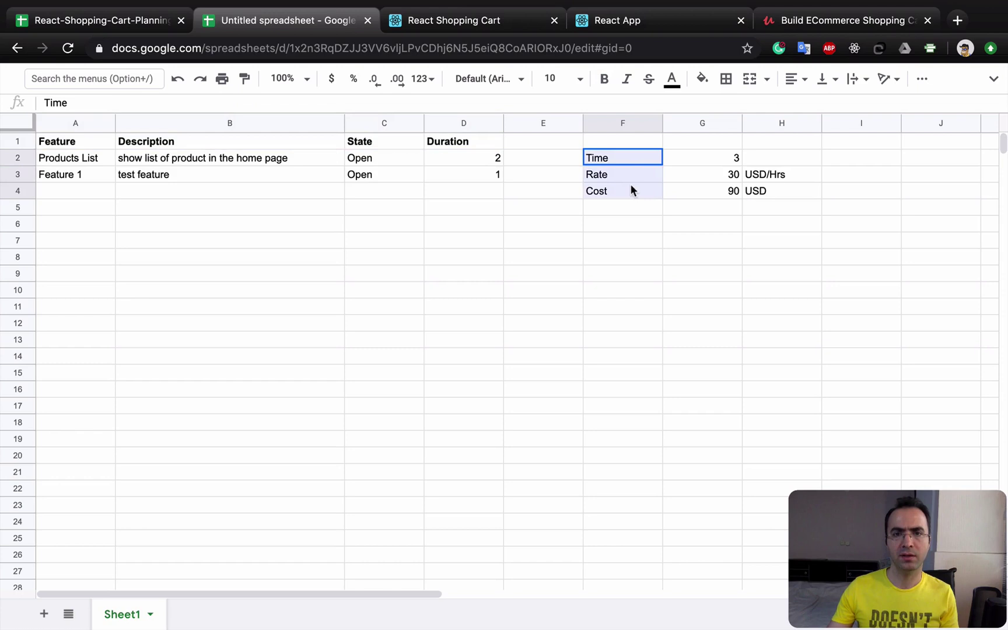
{"action": "key", "text": "super+b"}
{"action": "left_click", "coordinate": [516, 178]}
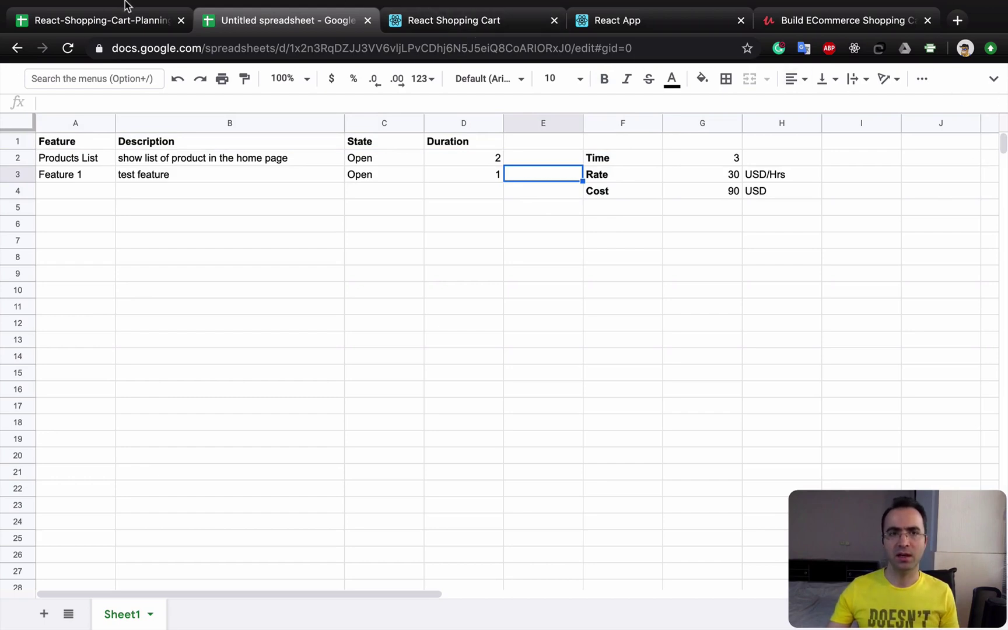
Copy the Filter Component through Publish on Heroku rows from React-Shopping-Cart-Planning below Feature 1
{"action": "left_click", "coordinate": [109, 21]}
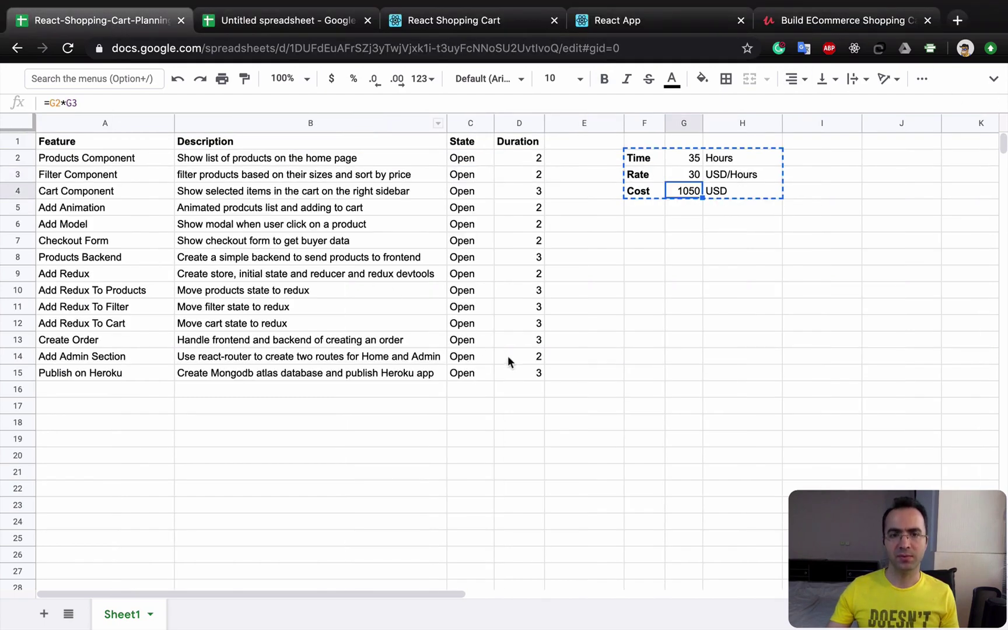
{"action": "left_click_drag", "start_coordinate": [519, 373], "coordinate": [58, 173]}
{"action": "key", "text": "ctrl+c"}
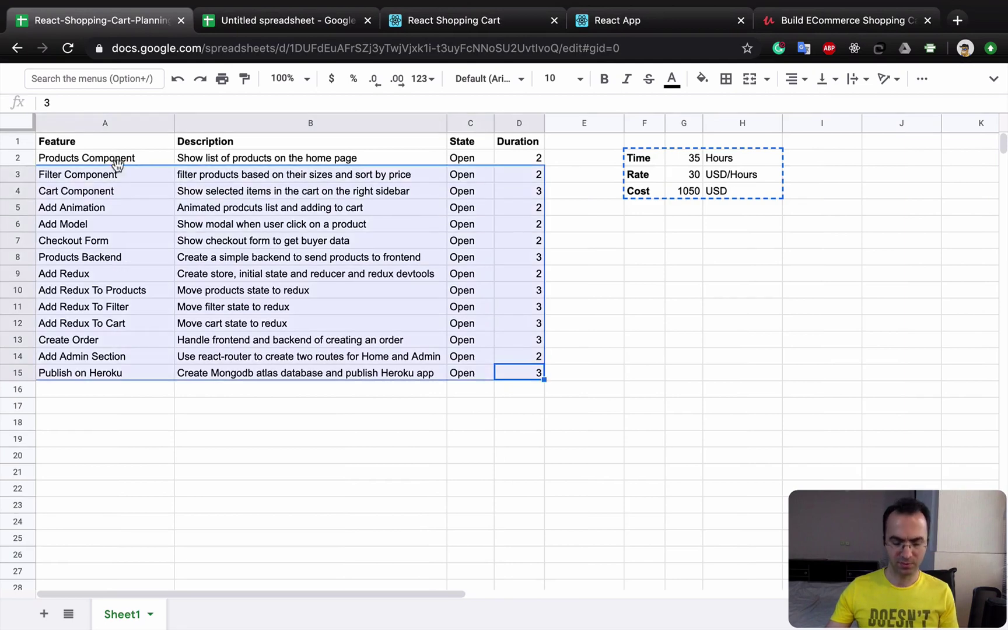
{"action": "left_click", "coordinate": [259, 26]}
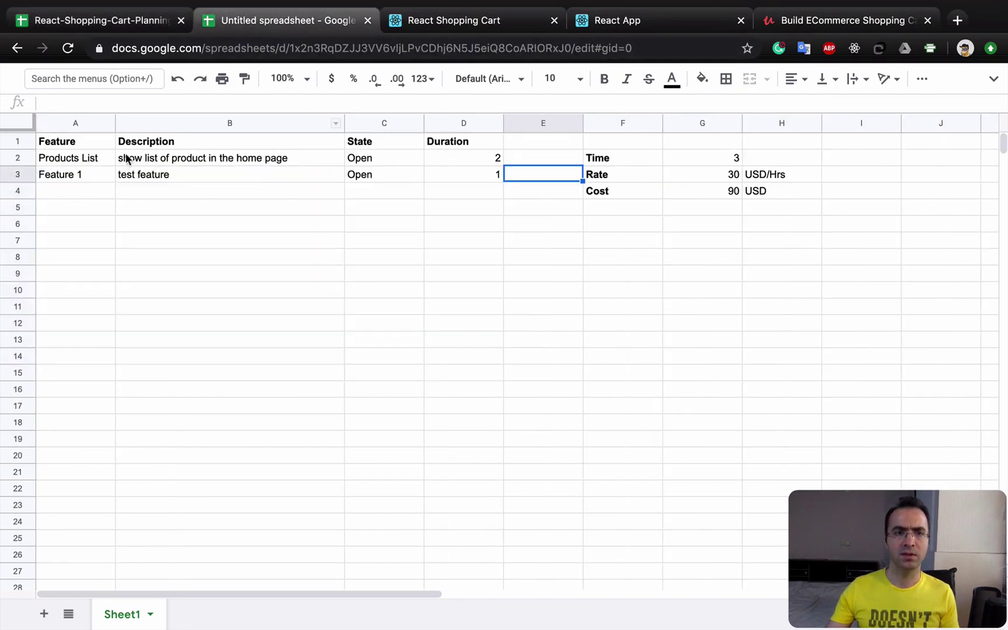
{"action": "left_click", "coordinate": [67, 191]}
{"action": "key", "text": "ctrl+v"}
{"action": "left_click", "coordinate": [168, 228]}
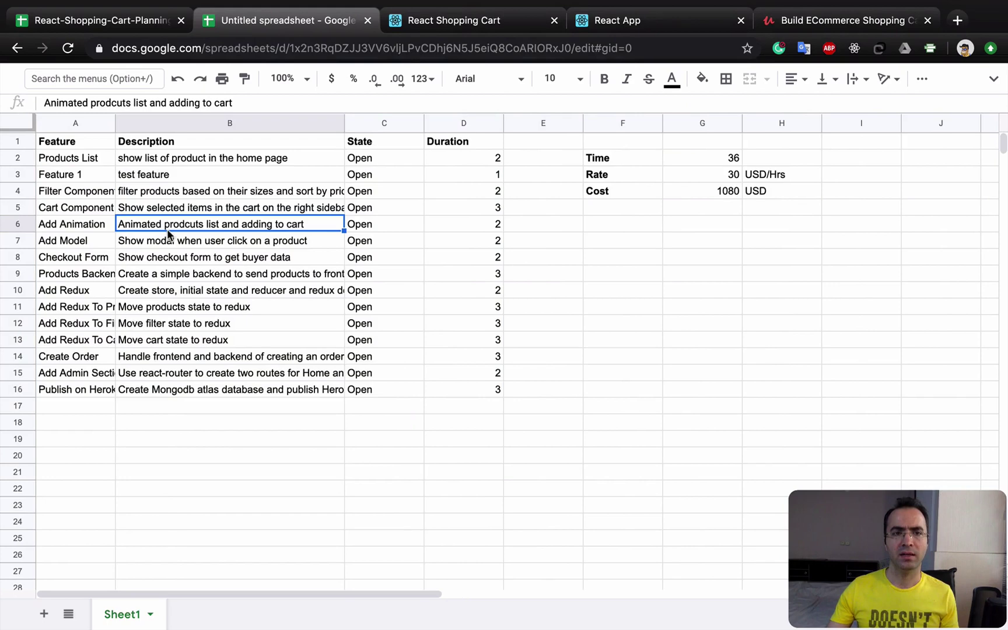
Widen columns A and B so feature names and descriptions show in full
{"action": "left_click_drag", "start_coordinate": [115, 123], "coordinate": [149, 122]}
{"action": "left_click", "coordinate": [403, 250]}
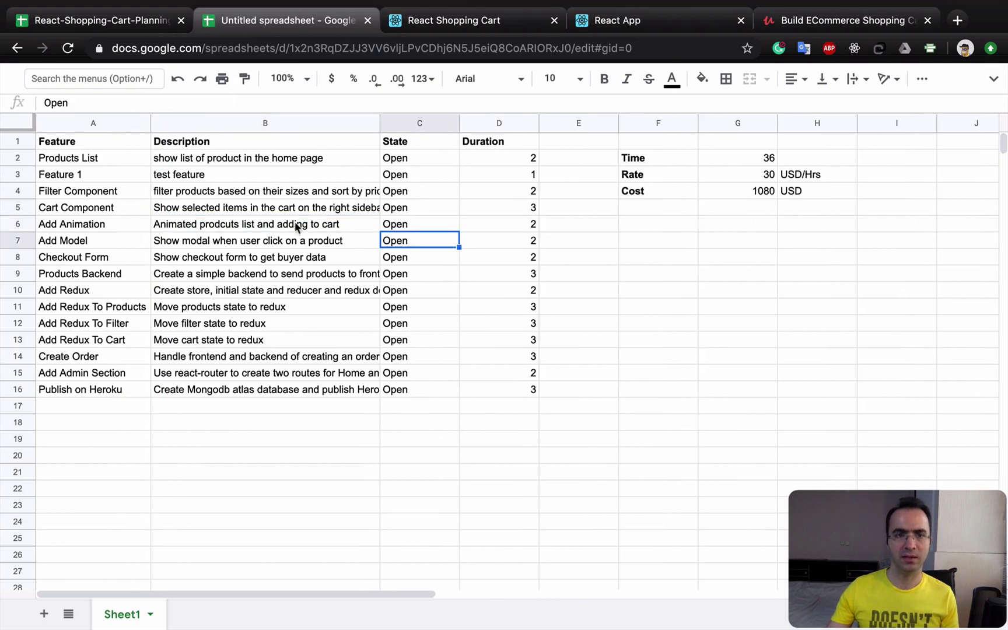
{"action": "left_click_drag", "start_coordinate": [378, 128], "coordinate": [414, 125]}
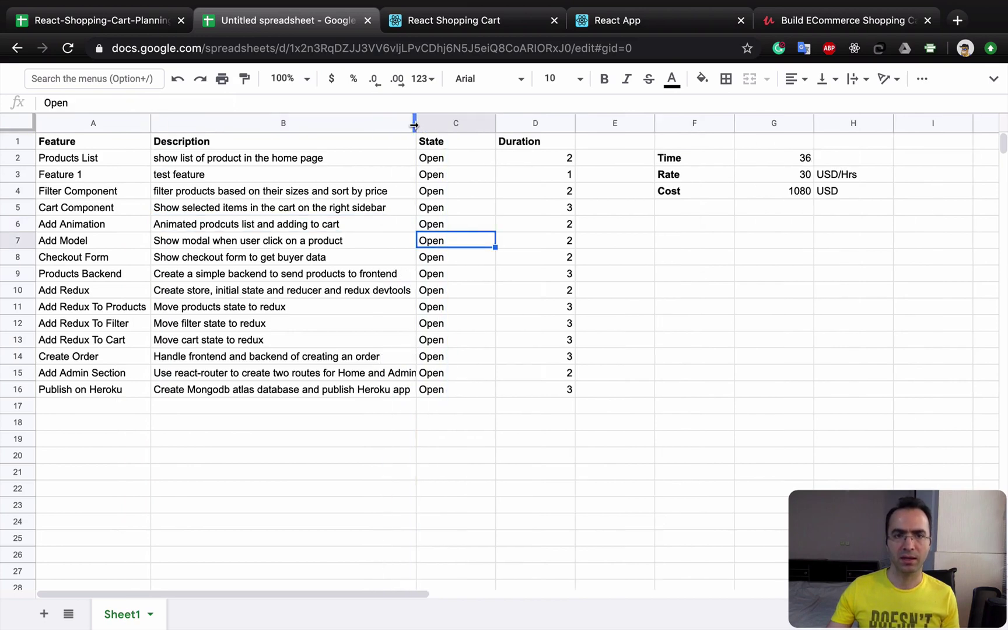
{"action": "left_click_drag", "start_coordinate": [414, 125], "coordinate": [430, 125]}
{"action": "left_click", "coordinate": [493, 290]}
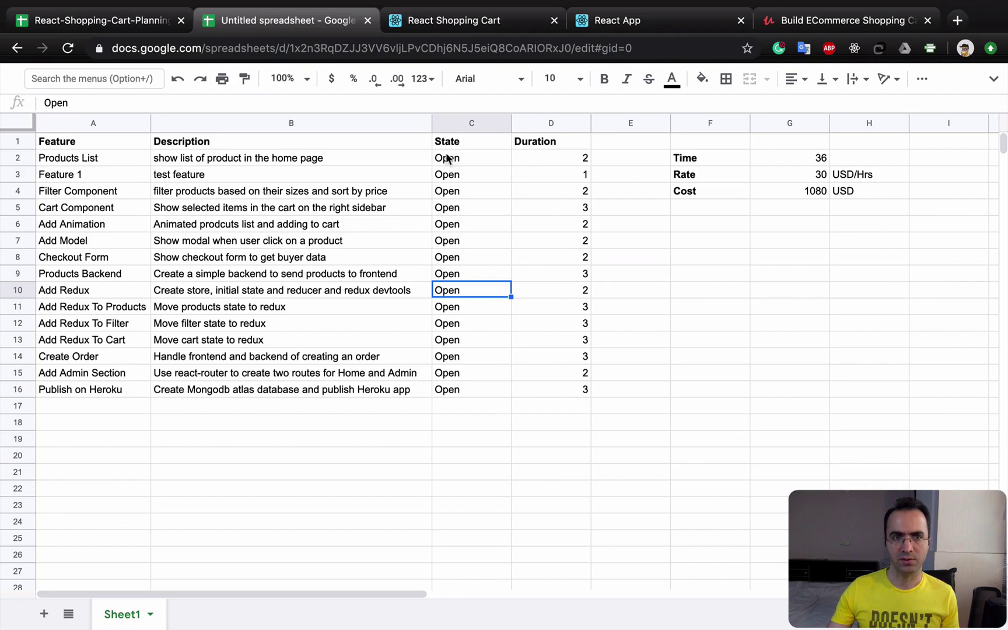
{"action": "left_click", "coordinate": [28, 175]}
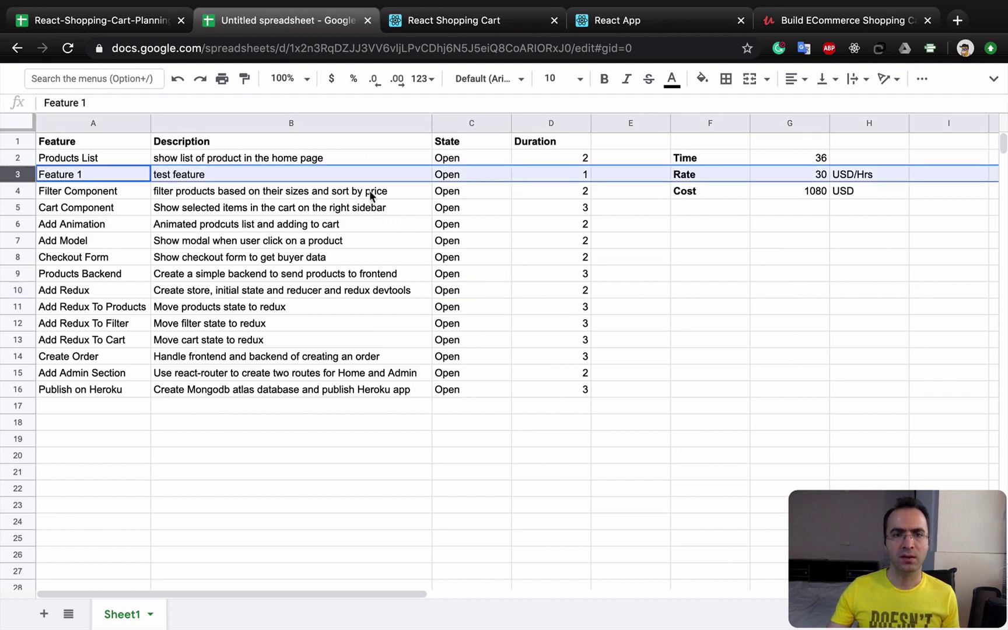
{"action": "left_click", "coordinate": [77, 175]}
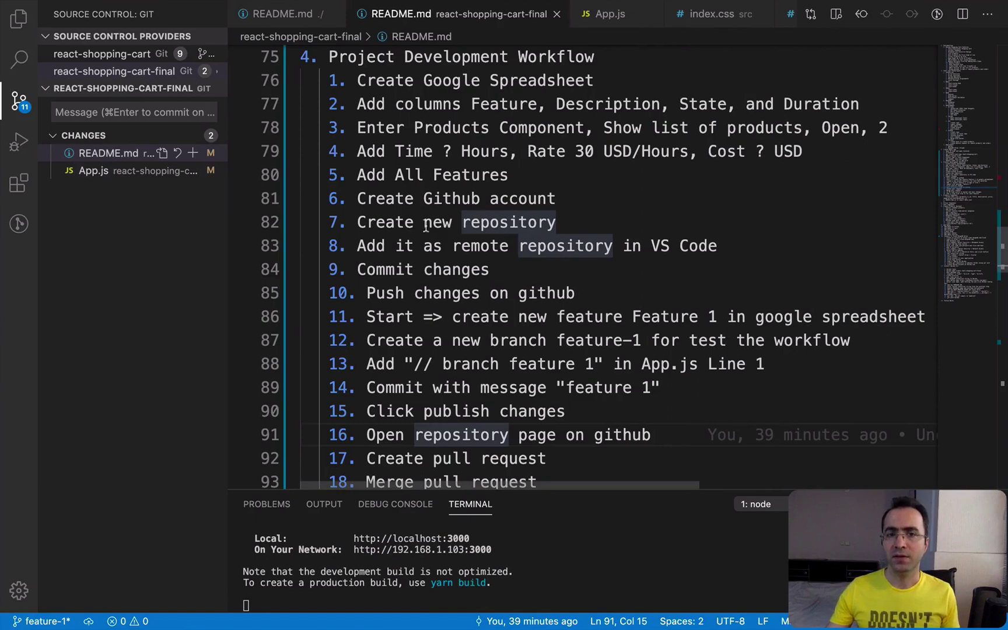
{"action": "double_click", "coordinate": [373, 198]}
{"action": "left_click_drag", "start_coordinate": [418, 203], "coordinate": [501, 198]}
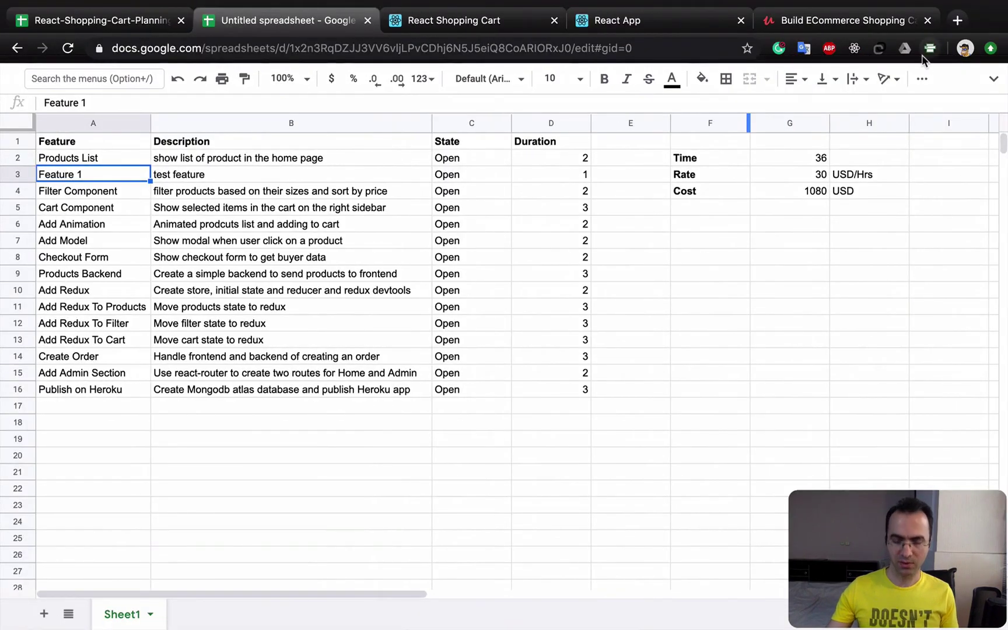
Go to github.com in a new tab and start a new repository
{"action": "left_click", "coordinate": [955, 21]}
{"action": "type", "text": "gith"}
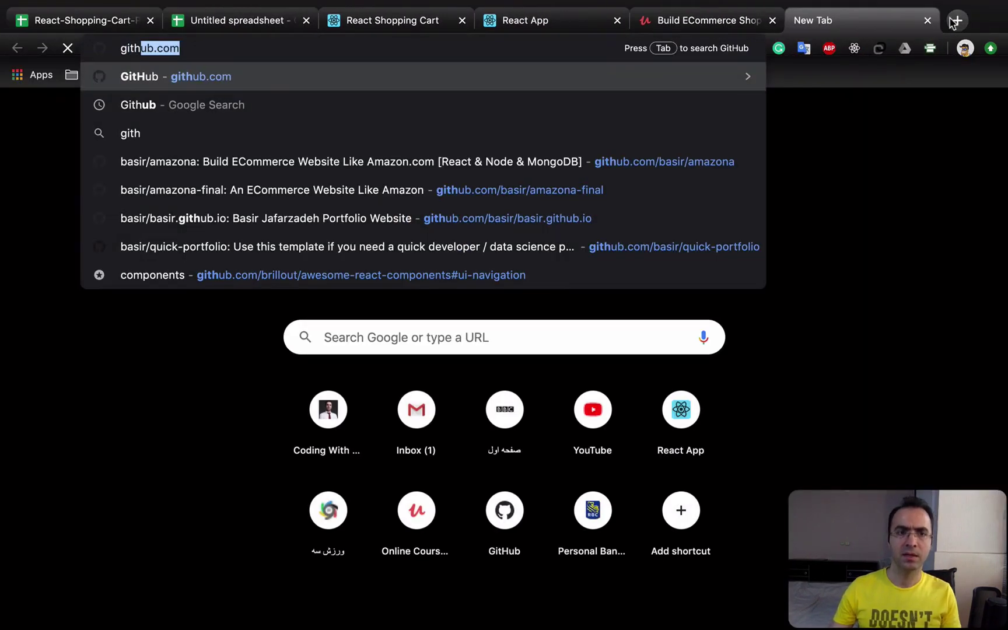
{"action": "key", "text": "Return"}
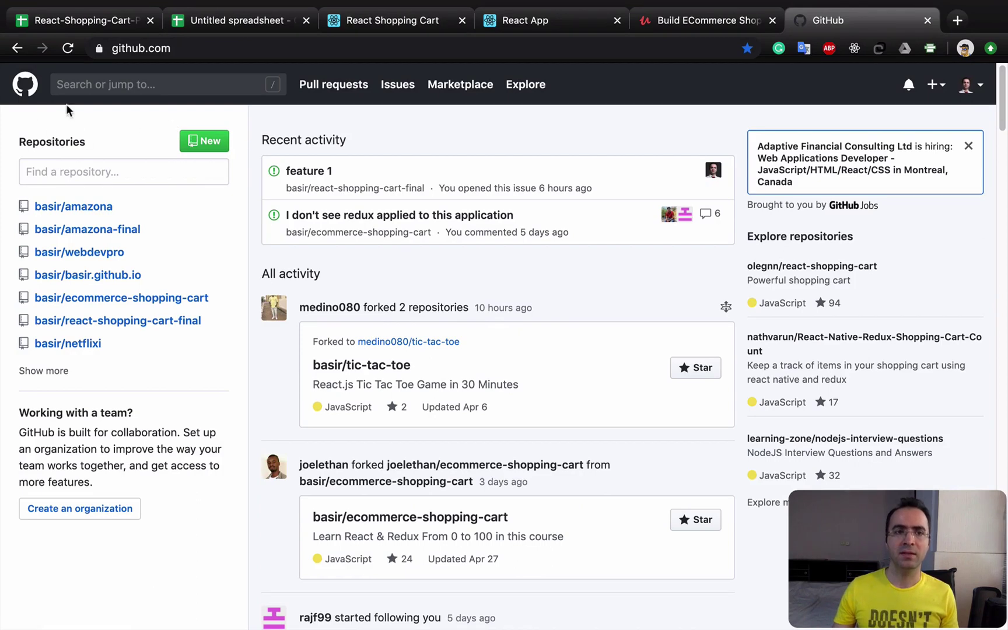
{"action": "left_click", "coordinate": [211, 151]}
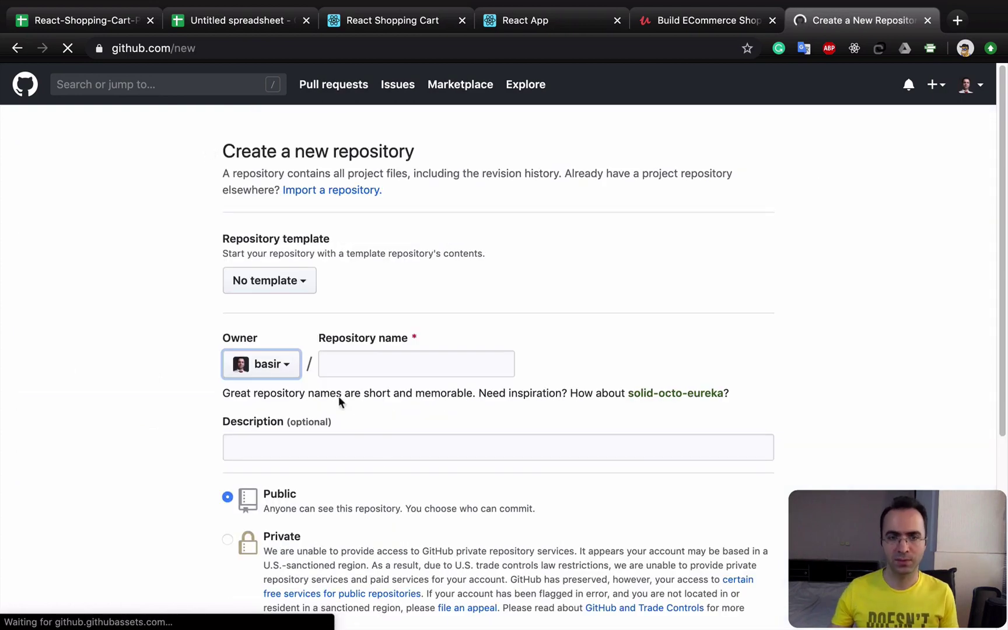
Name the repository react-shopping-cart, keep it Public, and create it
{"action": "left_click", "coordinate": [395, 375]}
{"action": "type", "text": "rea"}
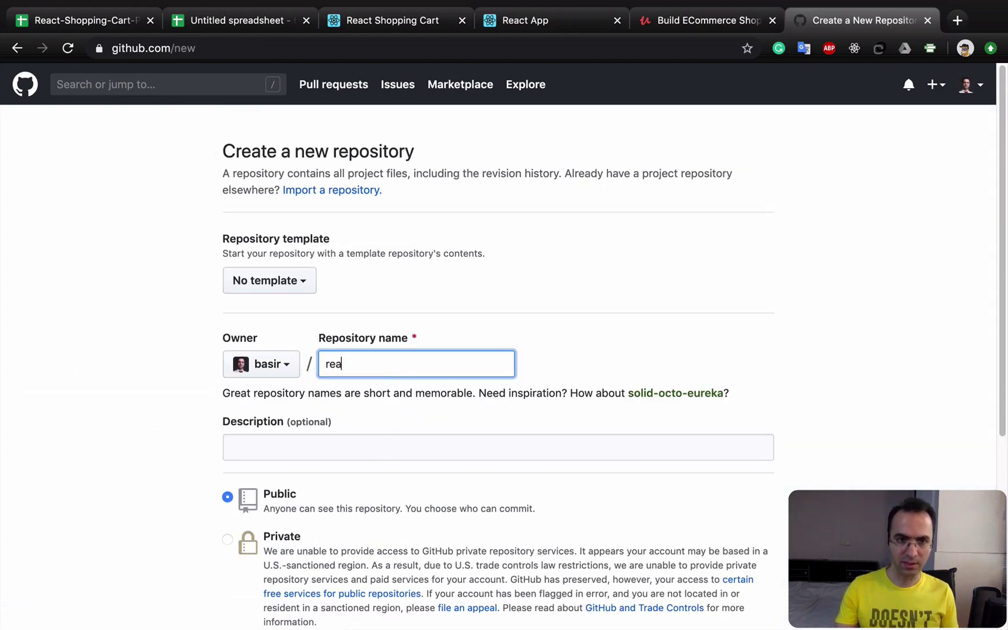
{"action": "type", "text": "ct-shop"}
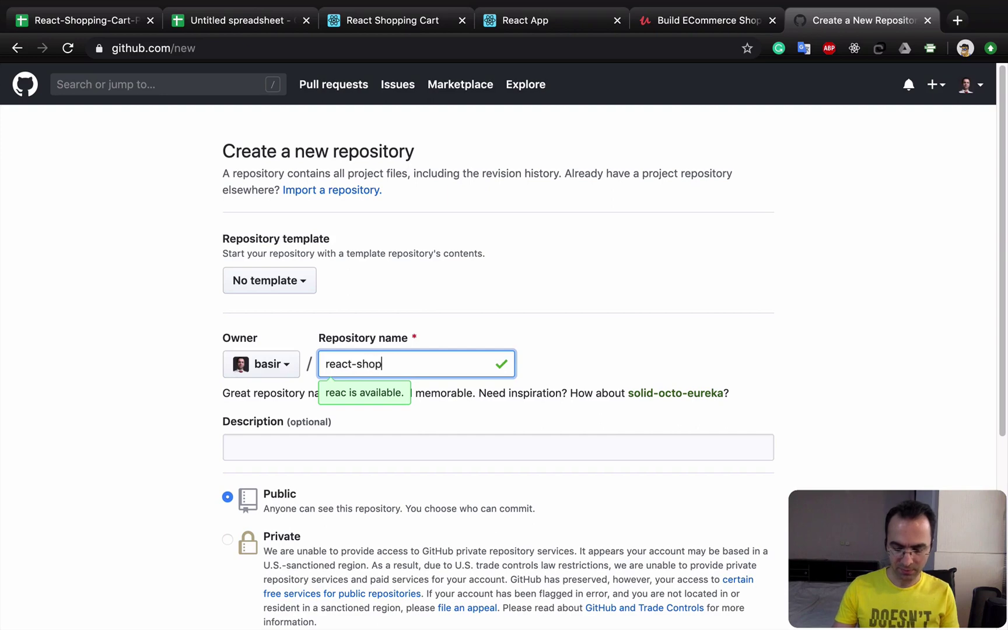
{"action": "type", "text": "ping-cart"}
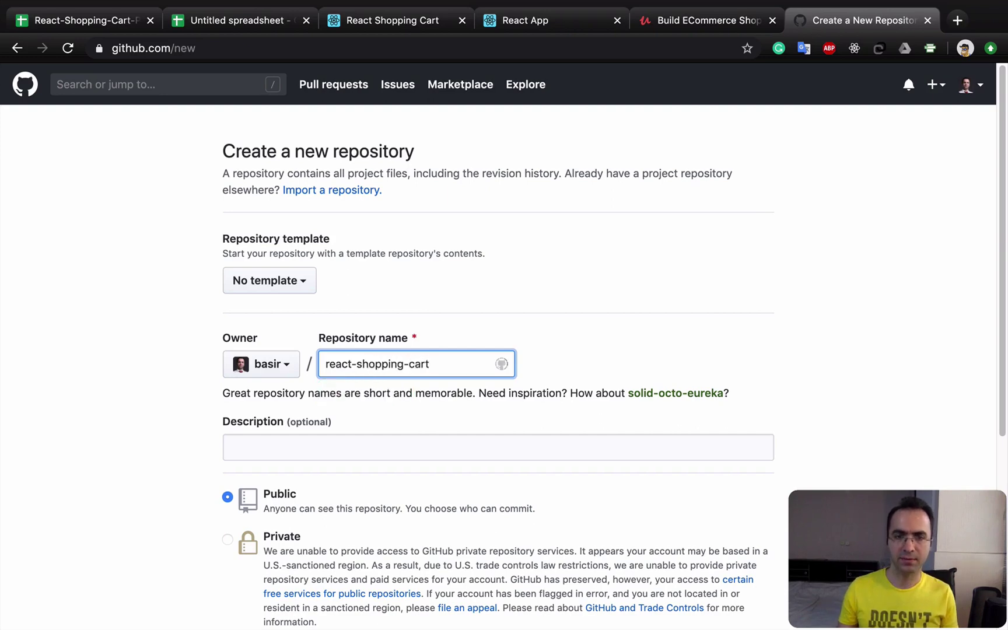
{"action": "scroll", "coordinate": [263, 364], "scroll_direction": "down", "scroll_amount": 5}
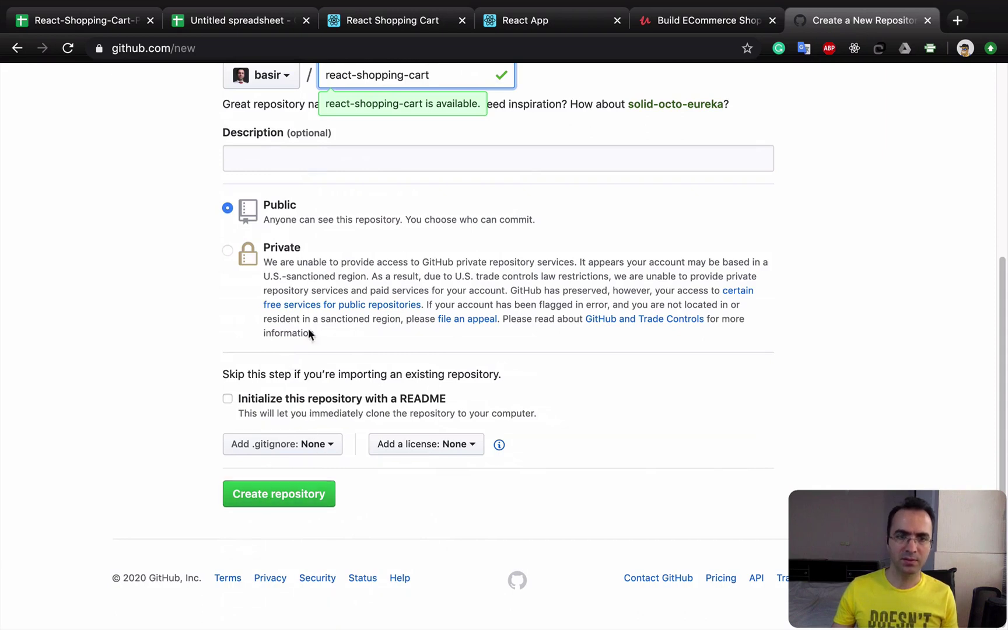
{"action": "left_click", "coordinate": [300, 494]}
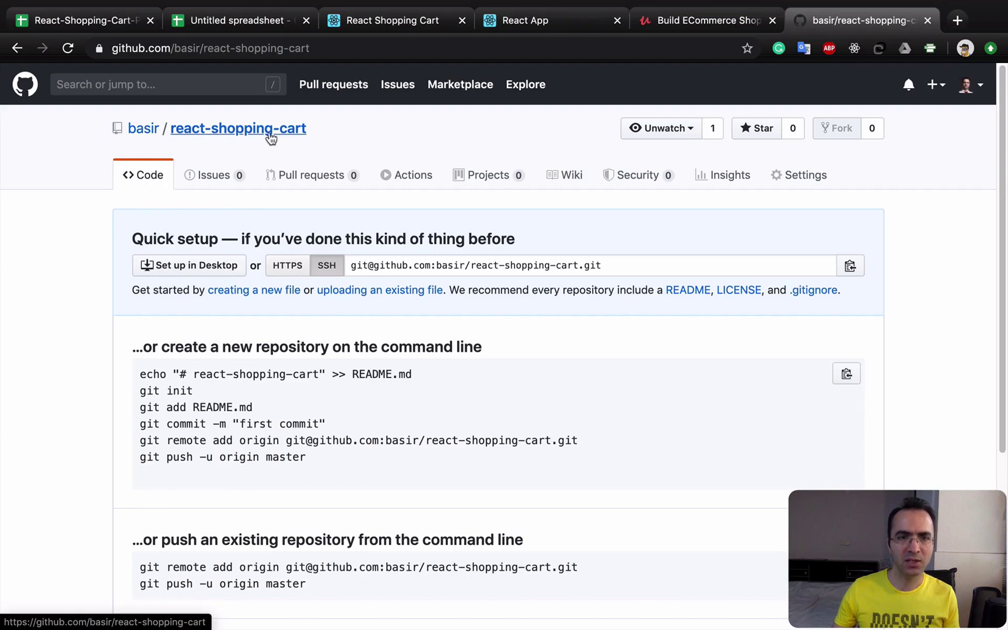
Copy the git remote add command from the quick setup page and return to VS Code
{"action": "scroll", "coordinate": [333, 447], "scroll_direction": "down", "scroll_amount": 3}
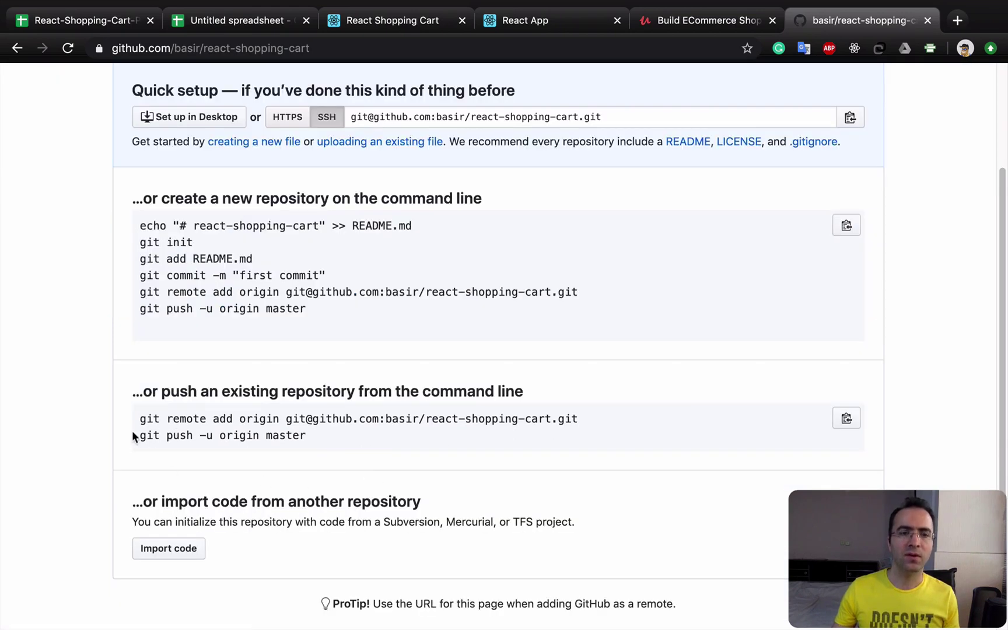
{"action": "left_click_drag", "start_coordinate": [139, 417], "coordinate": [360, 451]}
{"action": "left_click", "coordinate": [443, 439]}
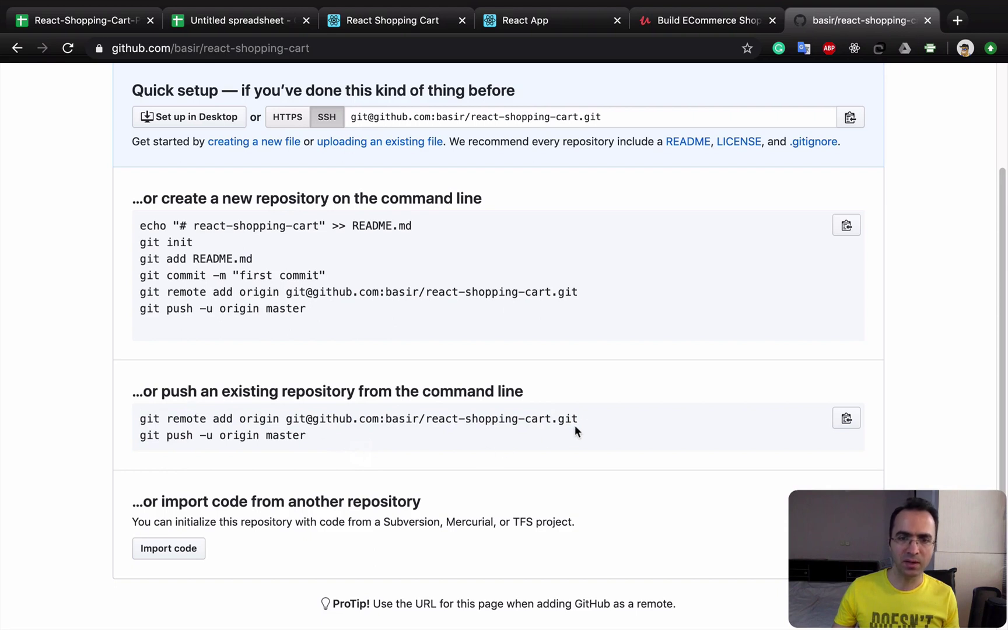
{"action": "left_click_drag", "start_coordinate": [531, 422], "coordinate": [129, 422]}
{"action": "key", "text": "super+c"}
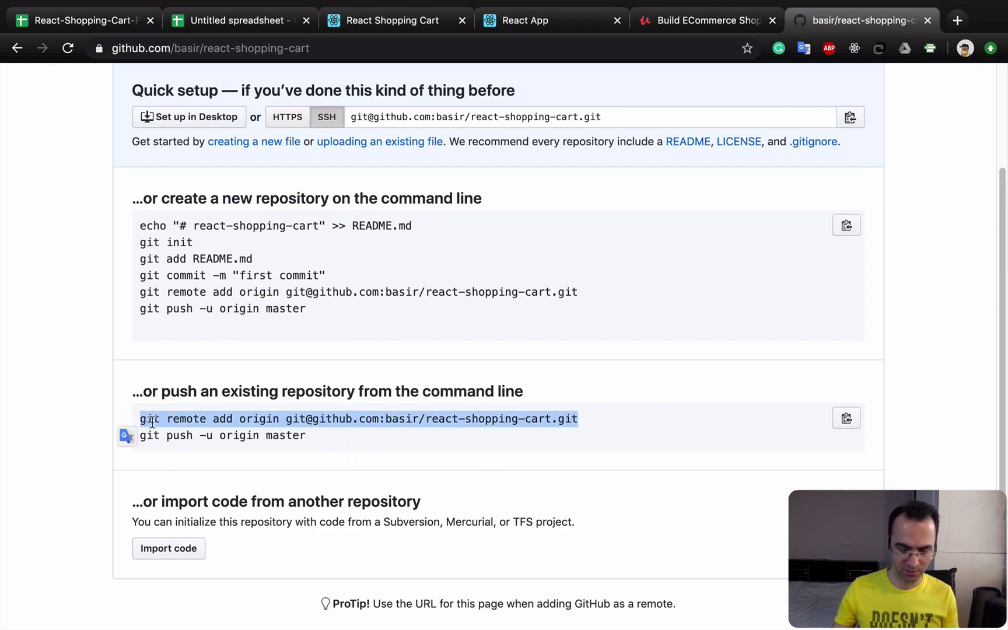
{"action": "mouse_move", "coordinate": [401, 607]}
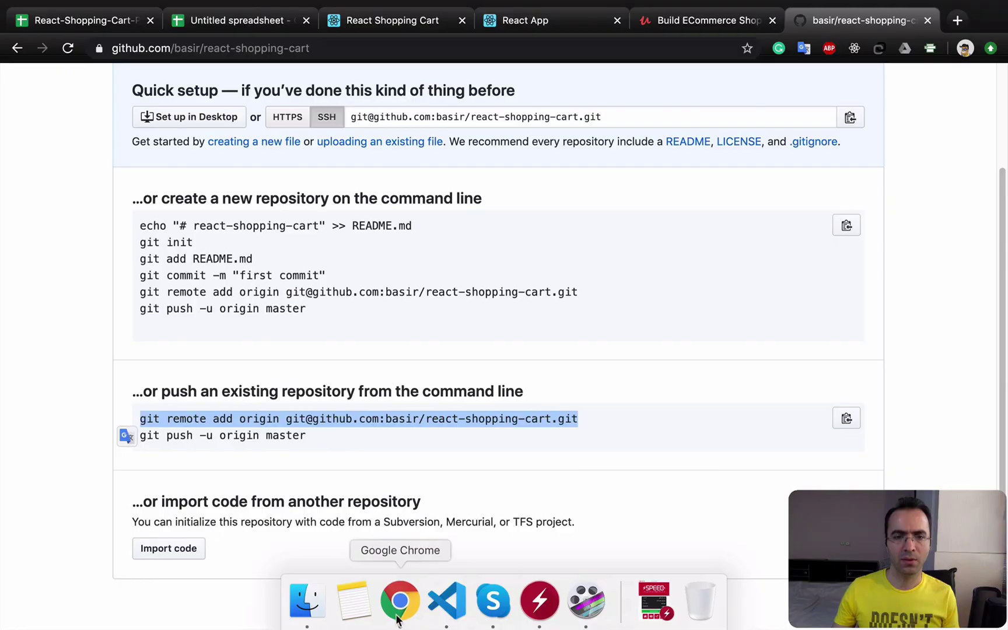
{"action": "left_click", "coordinate": [447, 604]}
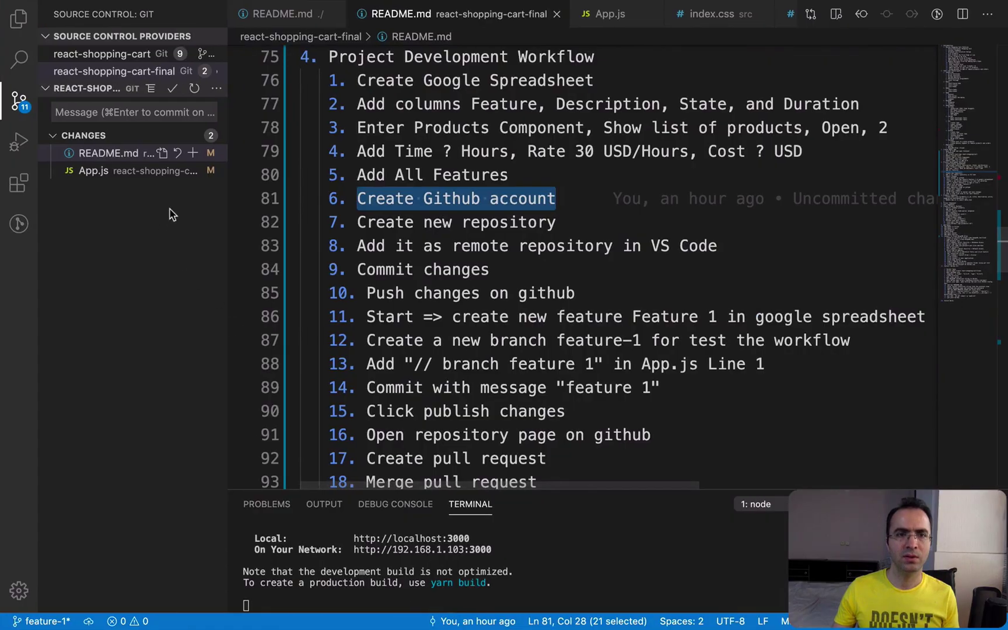
Expand the react-shopping-cart folder in Explorer and open src/index.js
{"action": "left_click", "coordinate": [19, 19]}
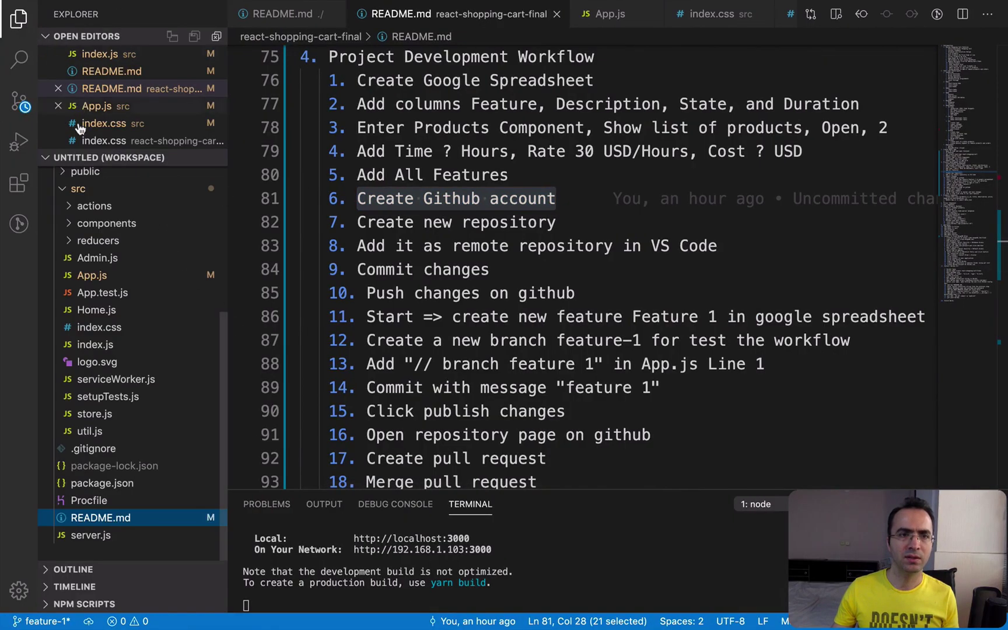
{"action": "scroll", "coordinate": [99, 187], "scroll_direction": "up", "scroll_amount": 5}
{"action": "left_click", "coordinate": [69, 177]}
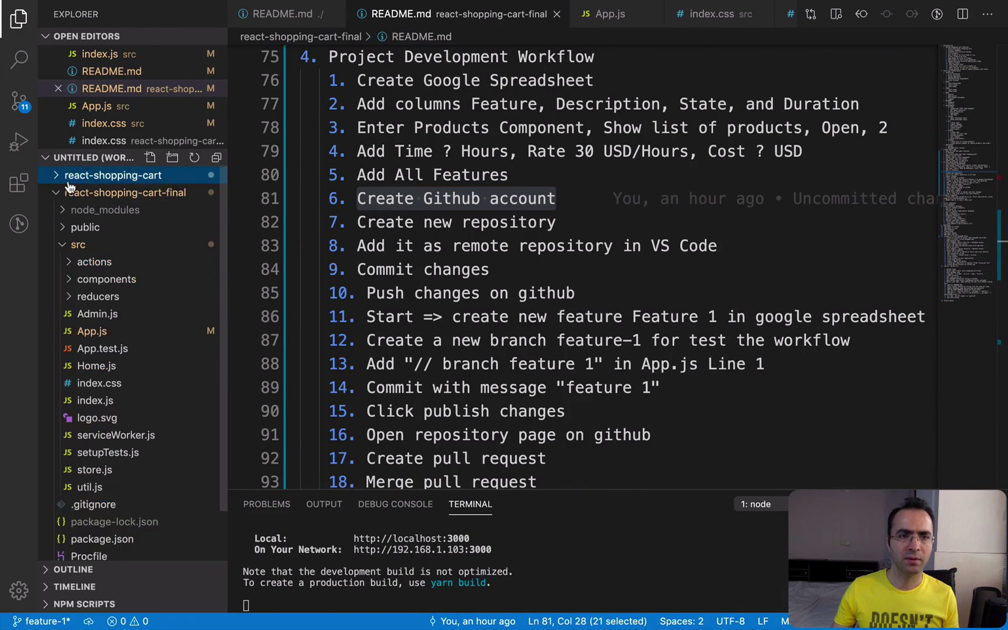
{"action": "left_click", "coordinate": [61, 193]}
{"action": "left_click", "coordinate": [61, 178]}
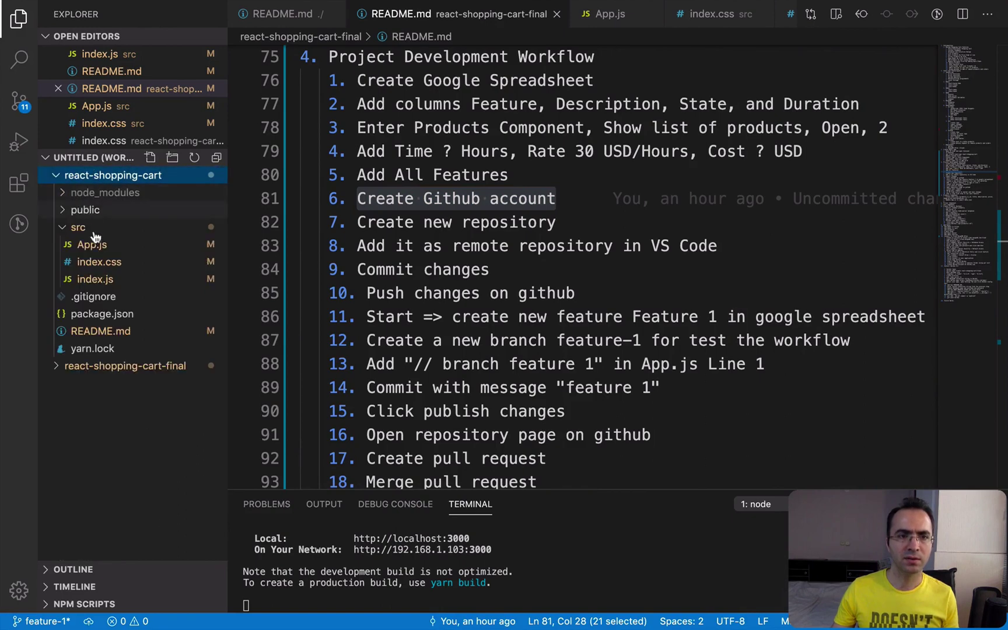
{"action": "left_click", "coordinate": [95, 279]}
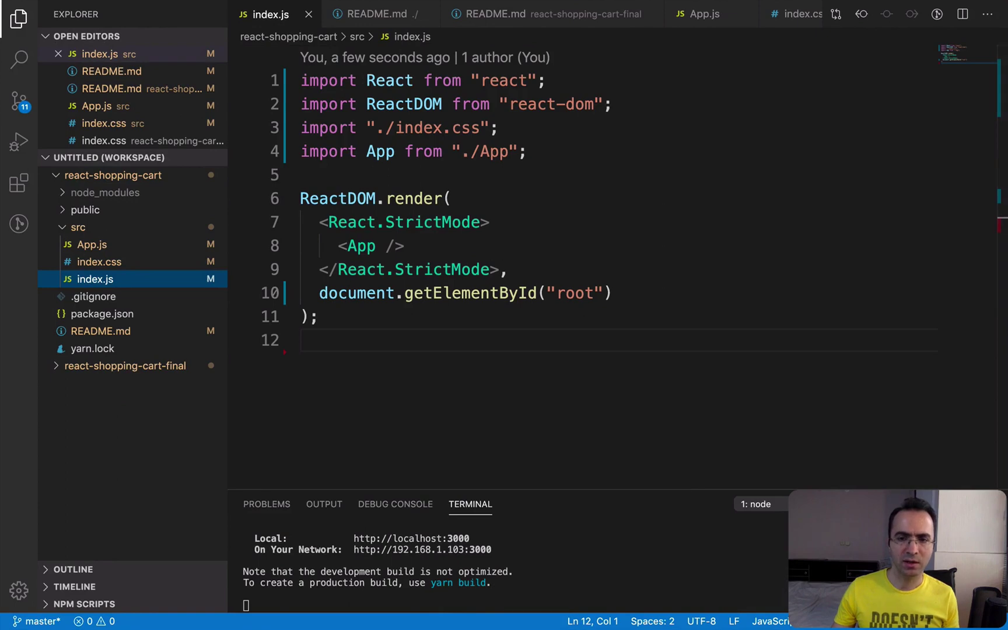
In a new react-shopping-cart terminal, run the pasted git remote add origin command
{"action": "key", "text": "ctrl+shift+grave"}
{"action": "left_click", "coordinate": [349, 39]}
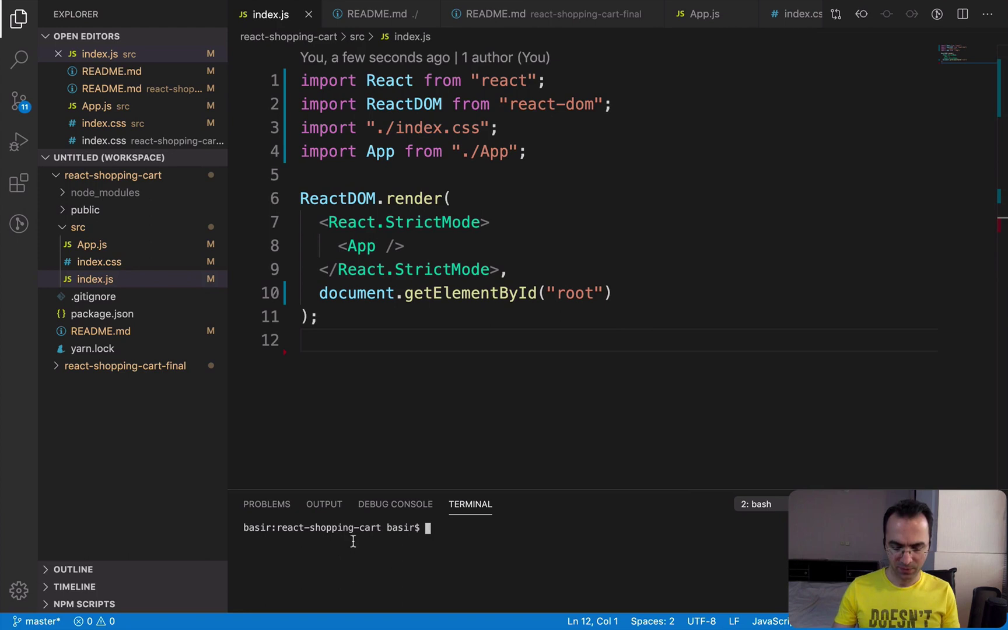
{"action": "key", "text": "super+v"}
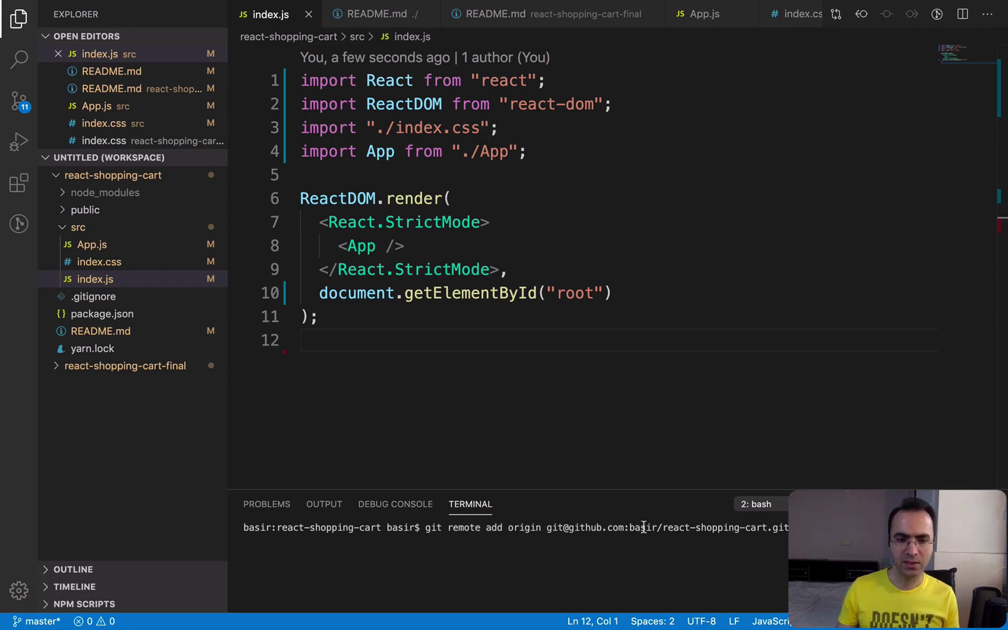
{"action": "key", "text": "Return"}
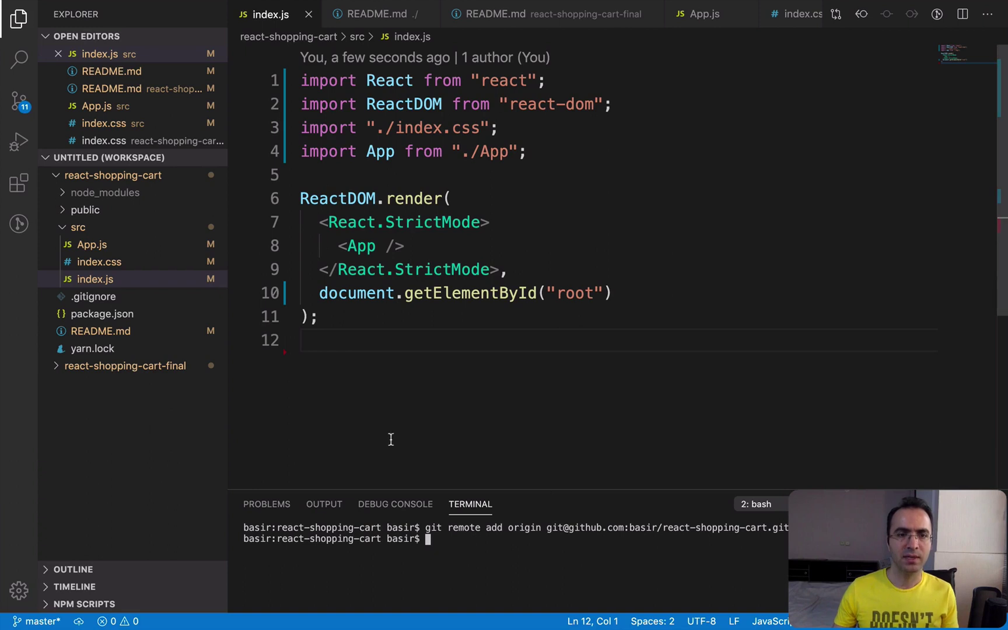
Commit all react-shopping-cart changes with the message 'first commit'
{"action": "left_click", "coordinate": [18, 103]}
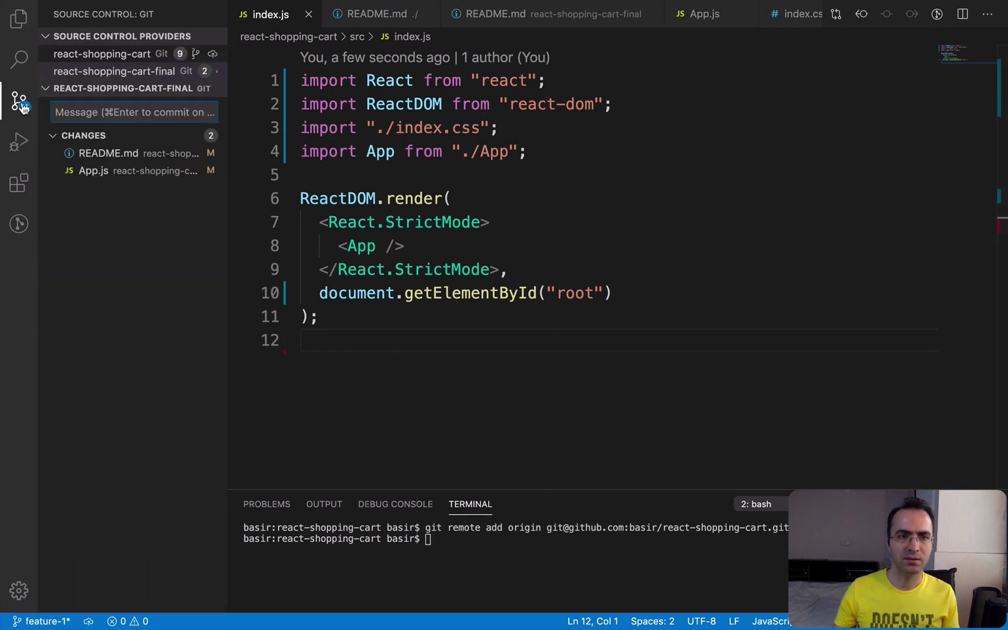
{"action": "left_click", "coordinate": [81, 55]}
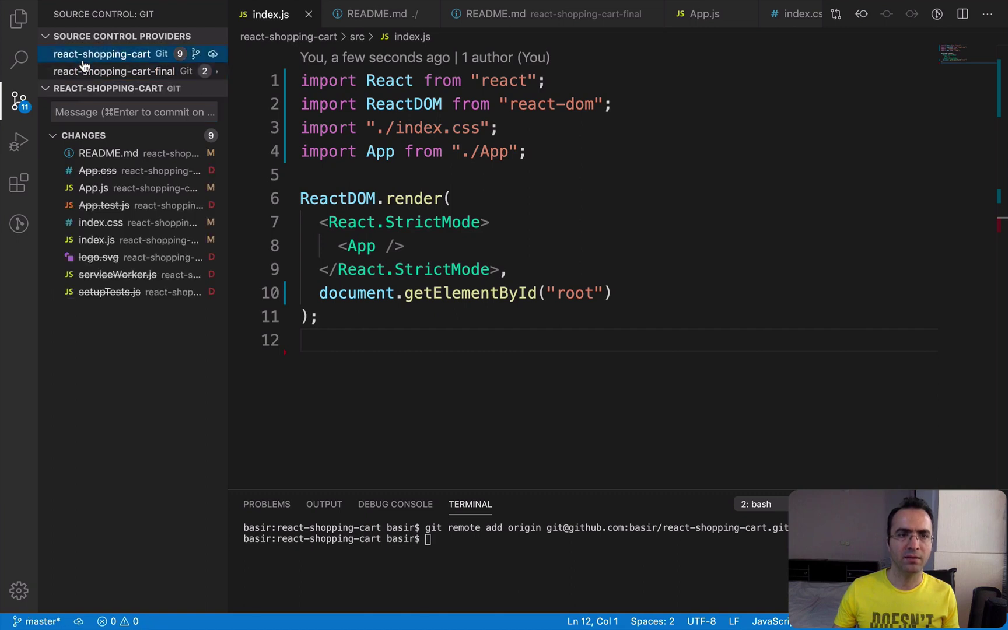
{"action": "left_click", "coordinate": [92, 112]}
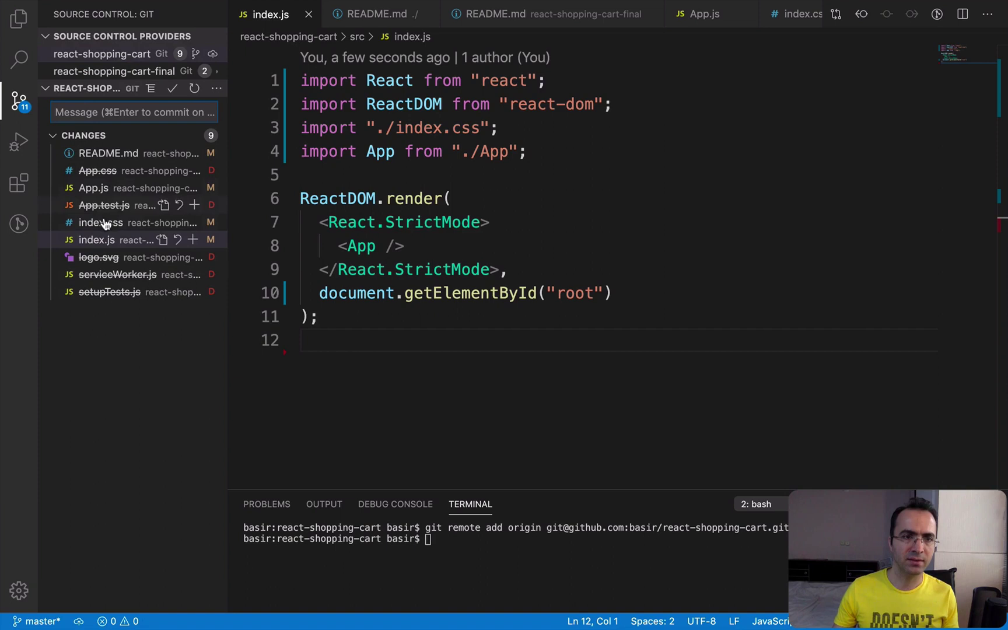
{"action": "type", "text": "fi"}
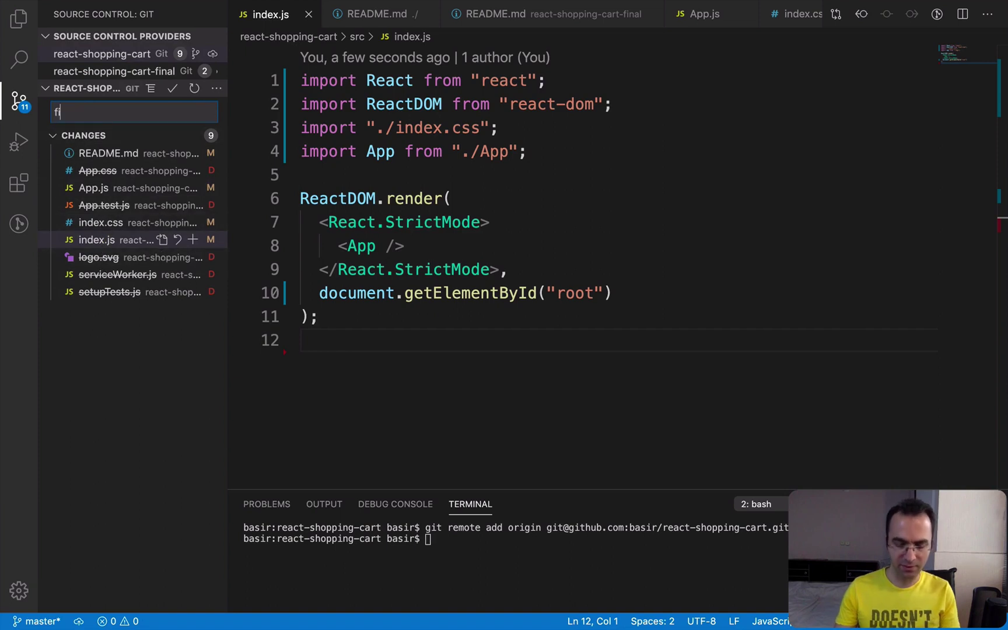
{"action": "type", "text": "rst commit"}
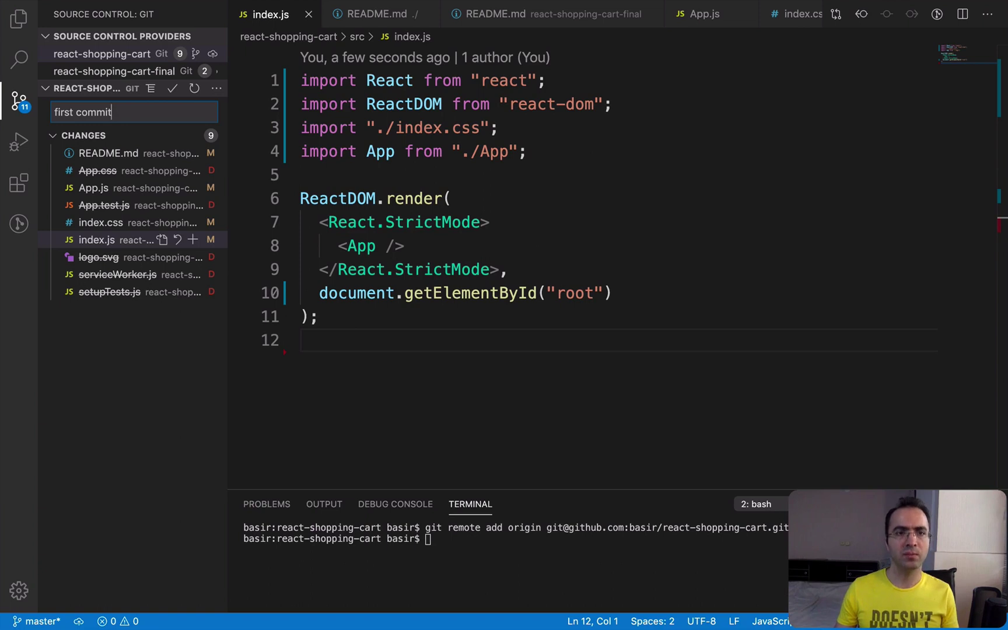
{"action": "key", "text": "super+Return"}
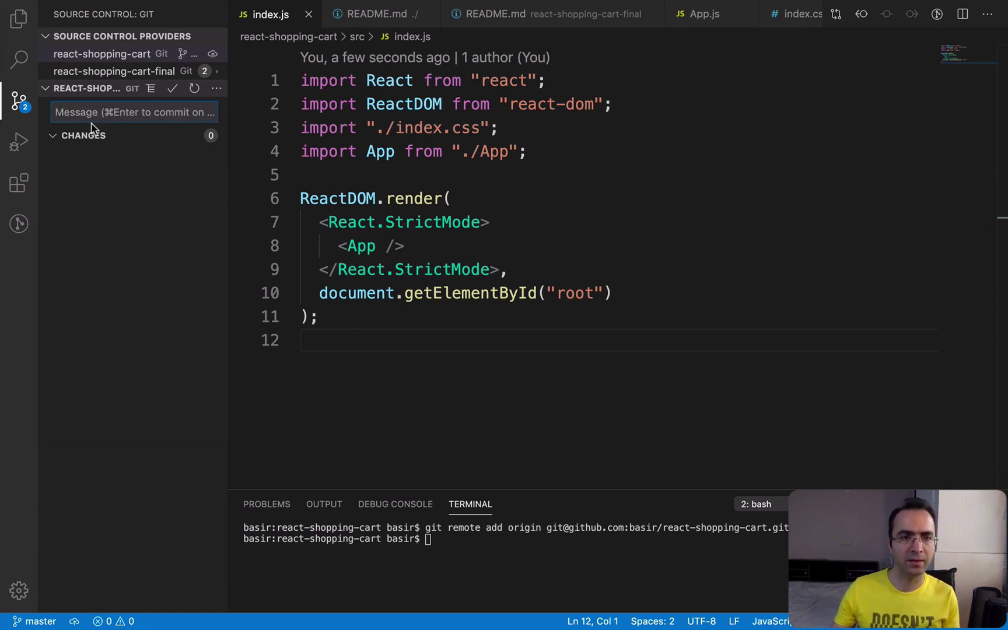
Publish the master branch to GitHub and return to the browser
{"action": "key", "text": "ctrl+grave"}
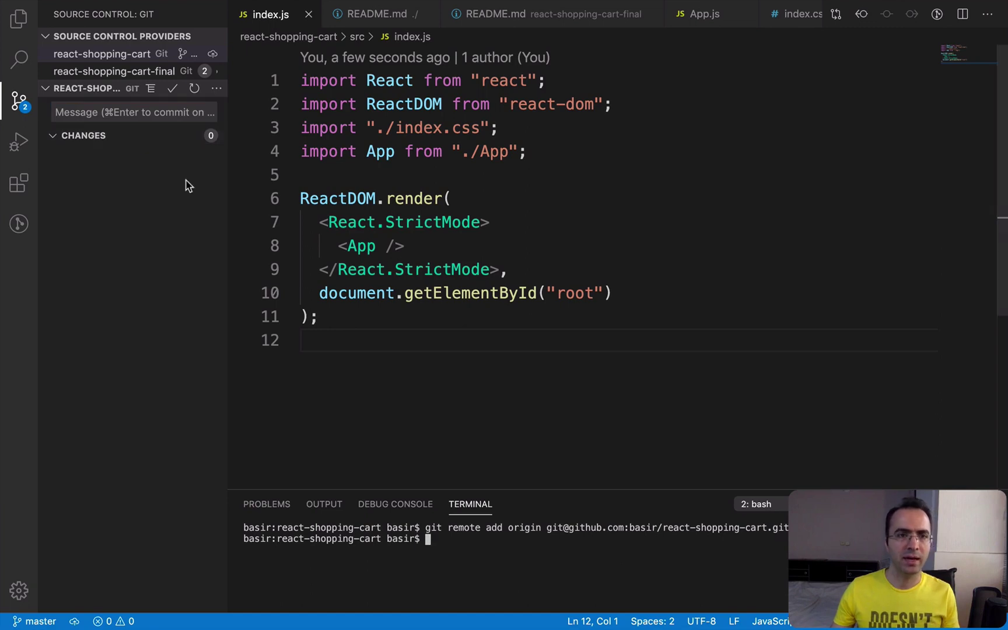
{"action": "left_click", "coordinate": [213, 57]}
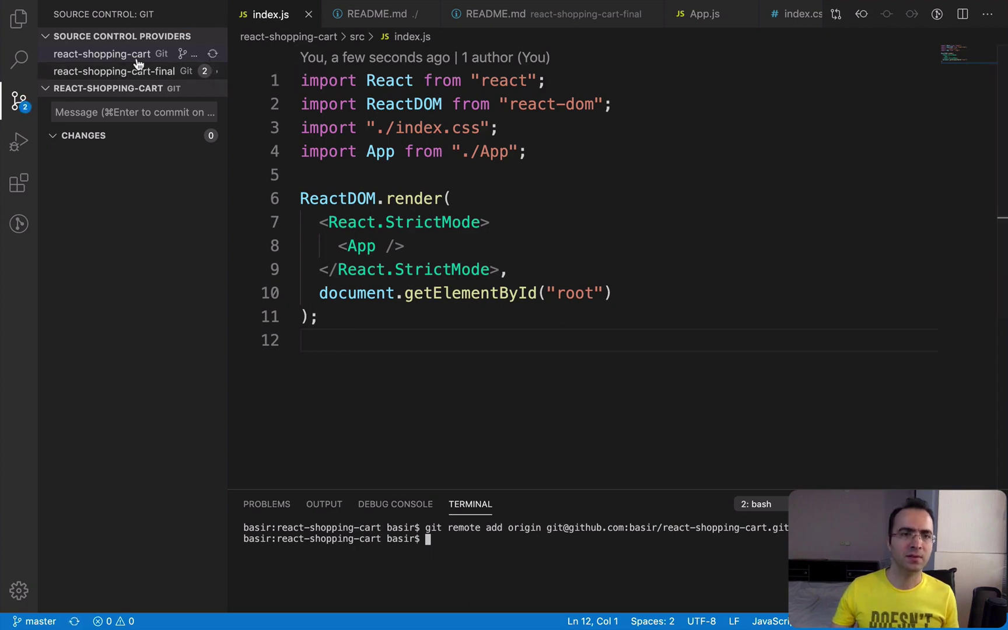
{"action": "mouse_move", "coordinate": [245, 627]}
{"action": "left_click", "coordinate": [401, 610]}
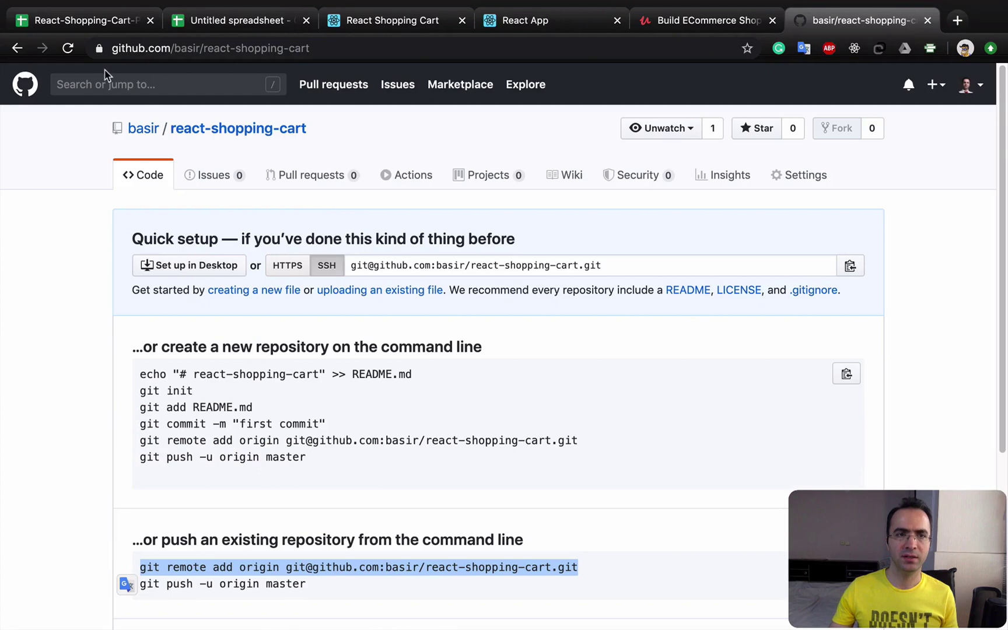
Reload the react-shopping-cart repository page and scroll through its pushed files and README
{"action": "left_click", "coordinate": [68, 47]}
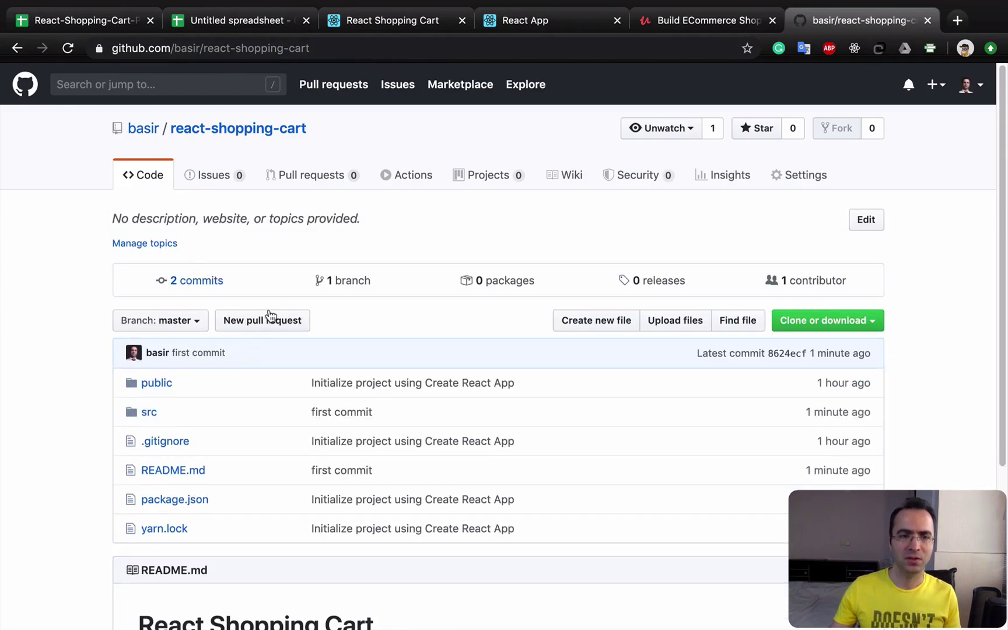
{"action": "scroll", "coordinate": [231, 409], "scroll_direction": "down", "scroll_amount": 3}
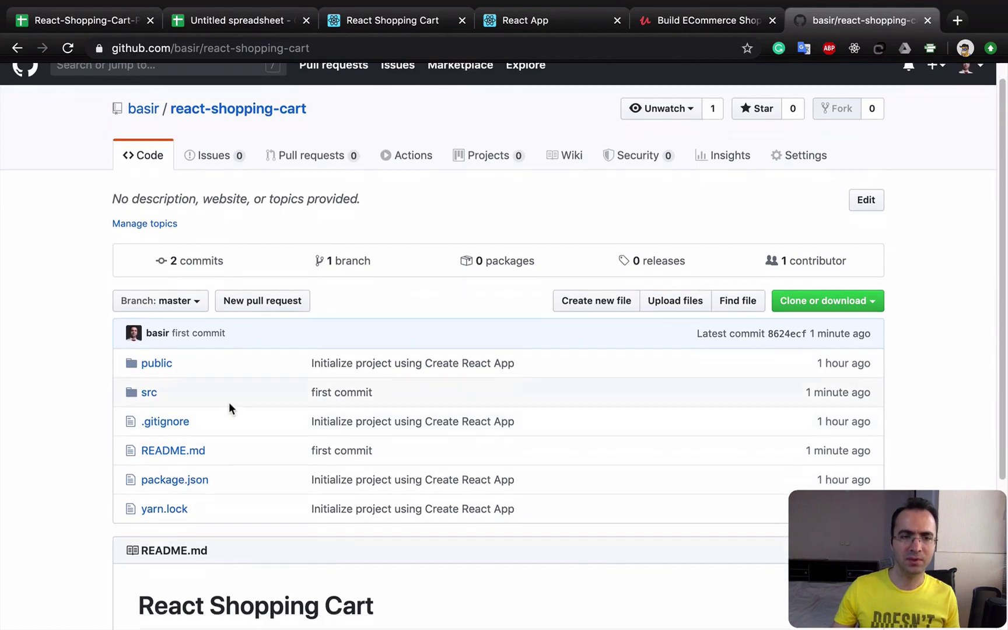
{"action": "scroll", "coordinate": [237, 412], "scroll_direction": "down", "scroll_amount": 5}
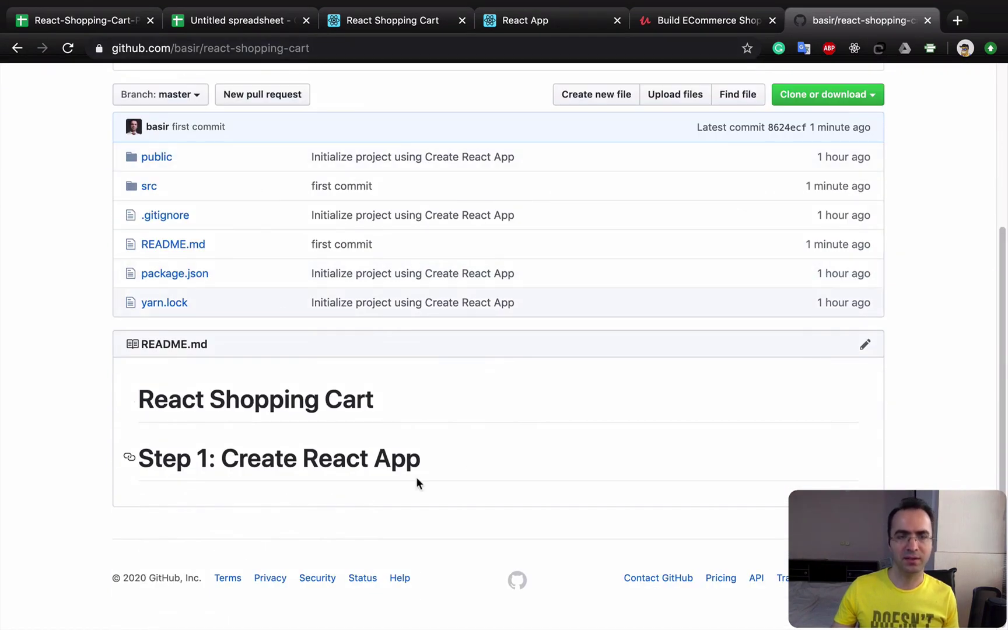
Select and then deselect the repository's web address, and bring up the Untitled spreadsheet tab
{"action": "left_click", "coordinate": [260, 47]}
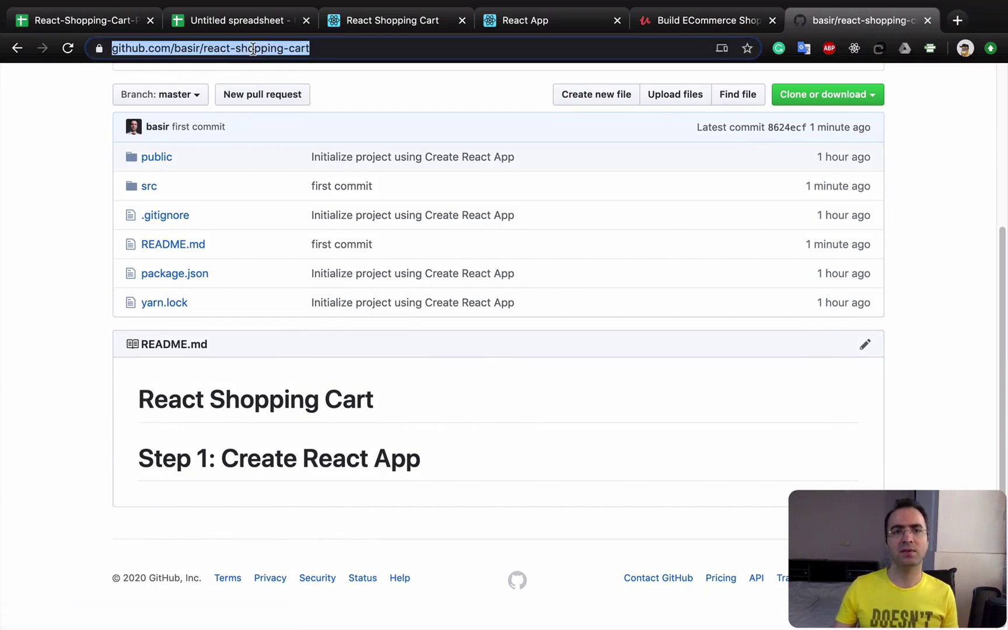
{"action": "left_click", "coordinate": [517, 482]}
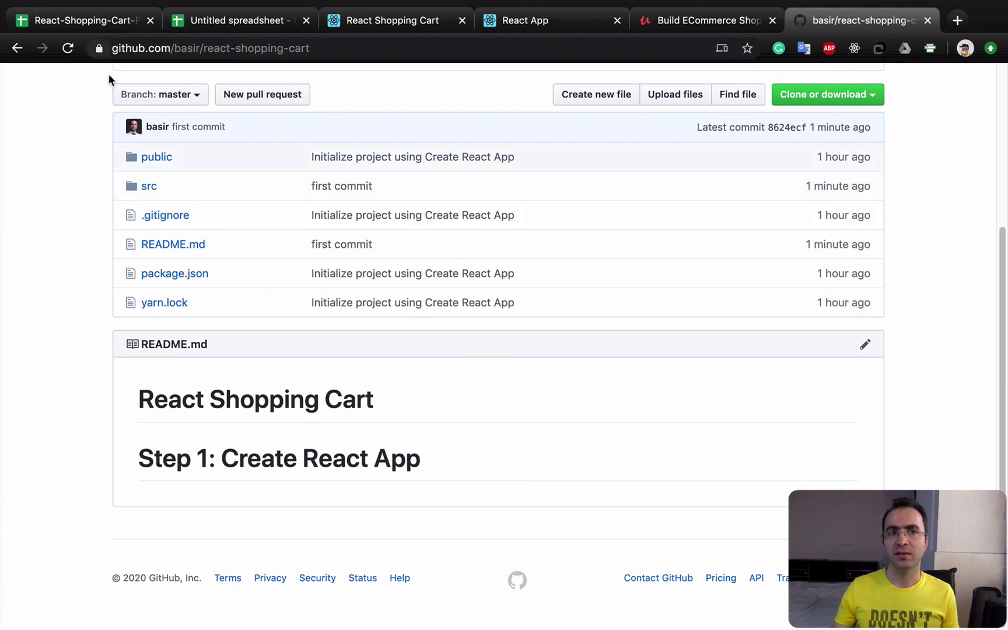
{"action": "left_click", "coordinate": [110, 23]}
{"action": "left_click", "coordinate": [219, 24]}
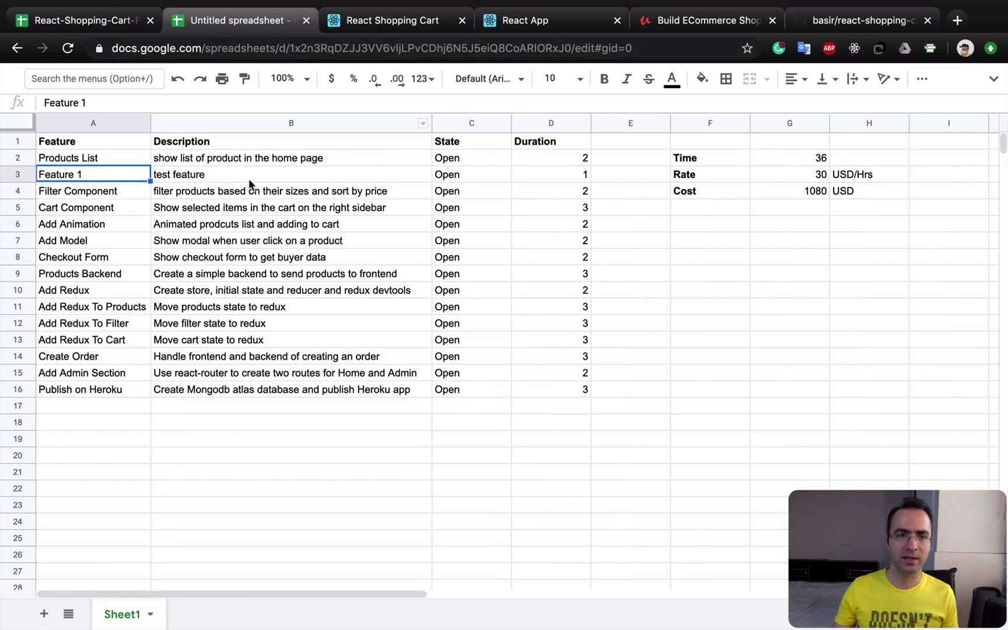
Select the Feature 1 task row (row 3) and return to Visual Studio Code
{"action": "left_click", "coordinate": [19, 174]}
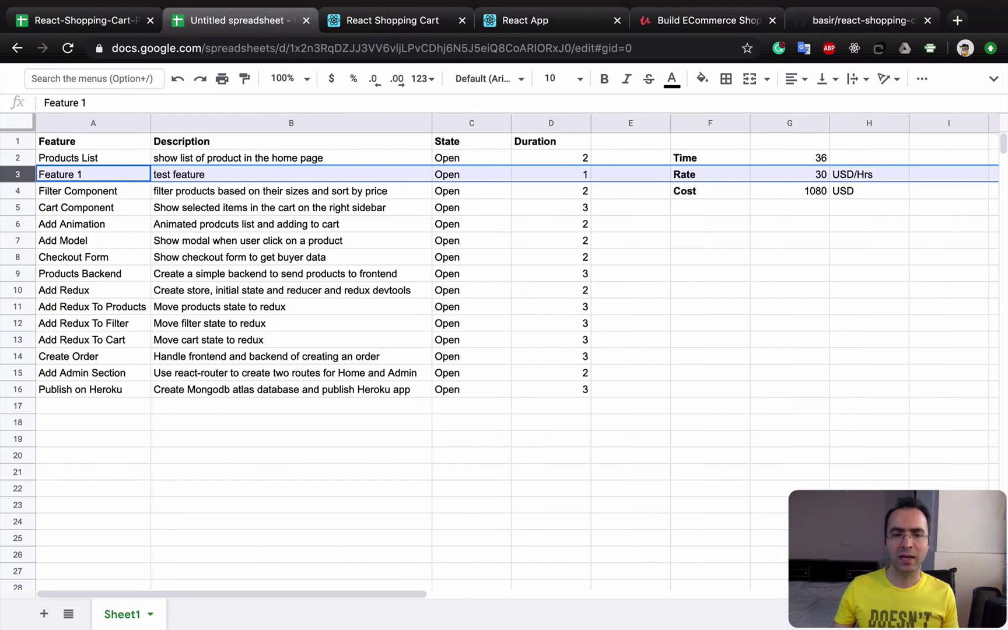
{"action": "left_click", "coordinate": [445, 611]}
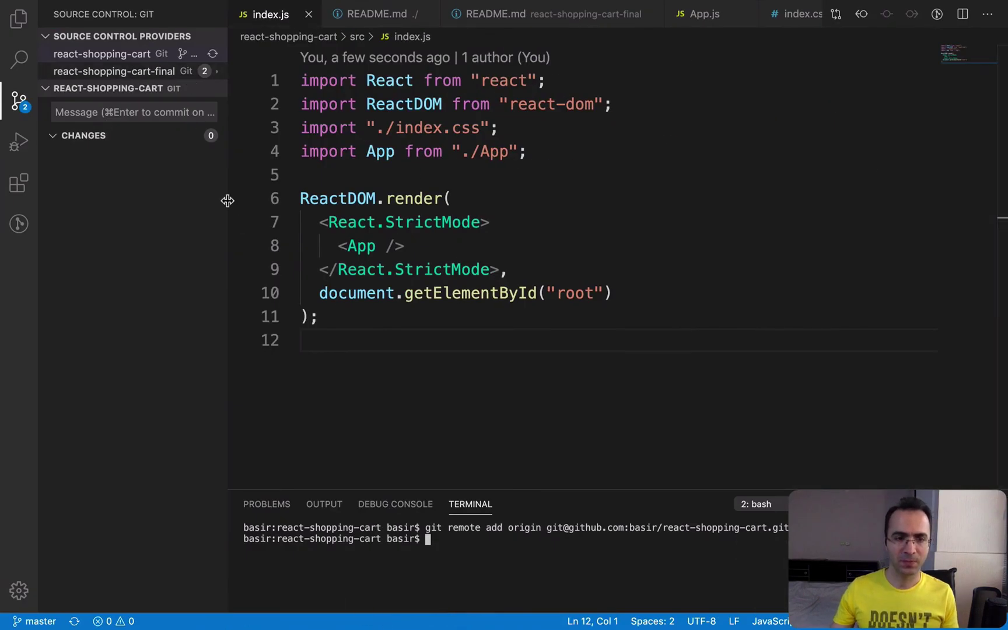
Create and check out a new branch named feature-1 from the status-bar branch picker
{"action": "left_click", "coordinate": [41, 621]}
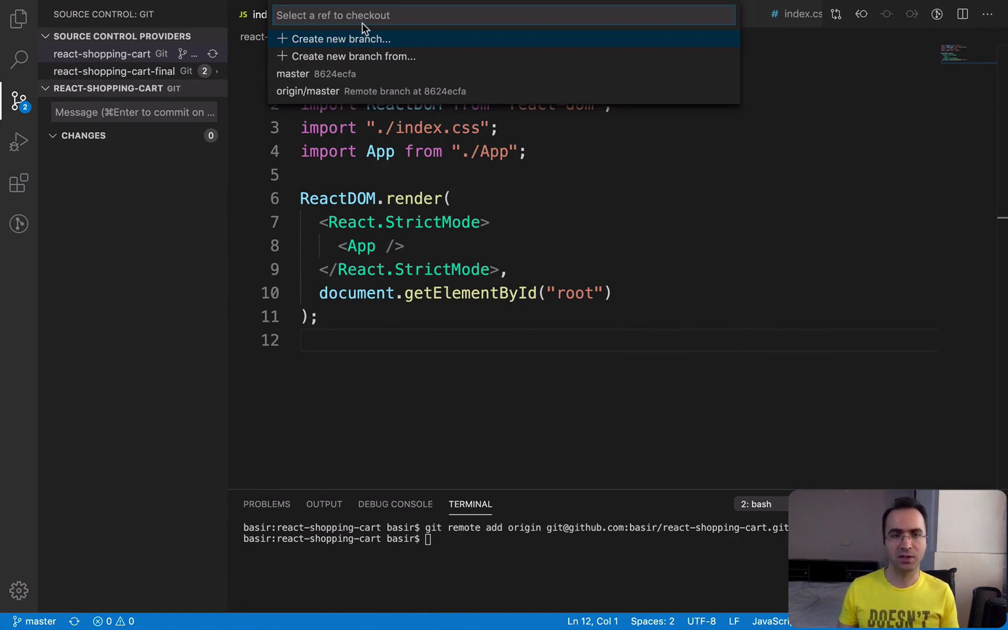
{"action": "type", "text": "f"}
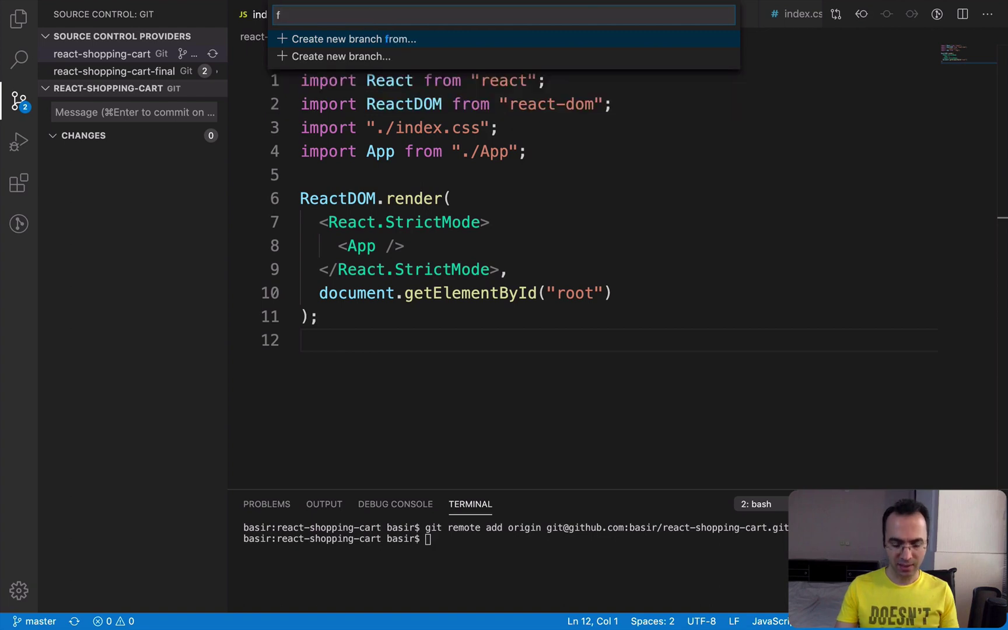
{"action": "type", "text": "eature"}
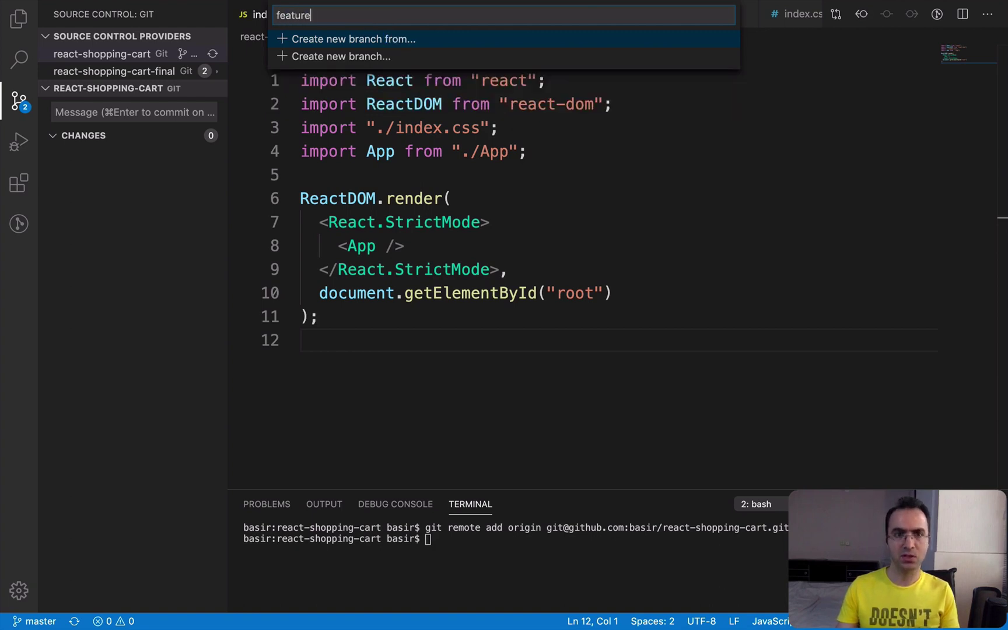
{"action": "type", "text": "-1"}
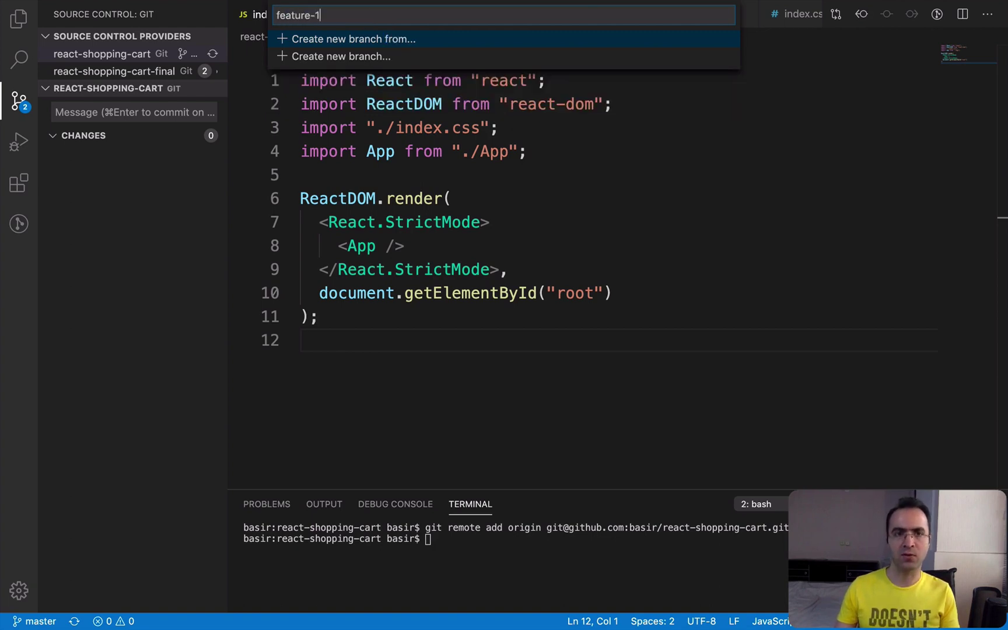
{"action": "left_click", "coordinate": [345, 57]}
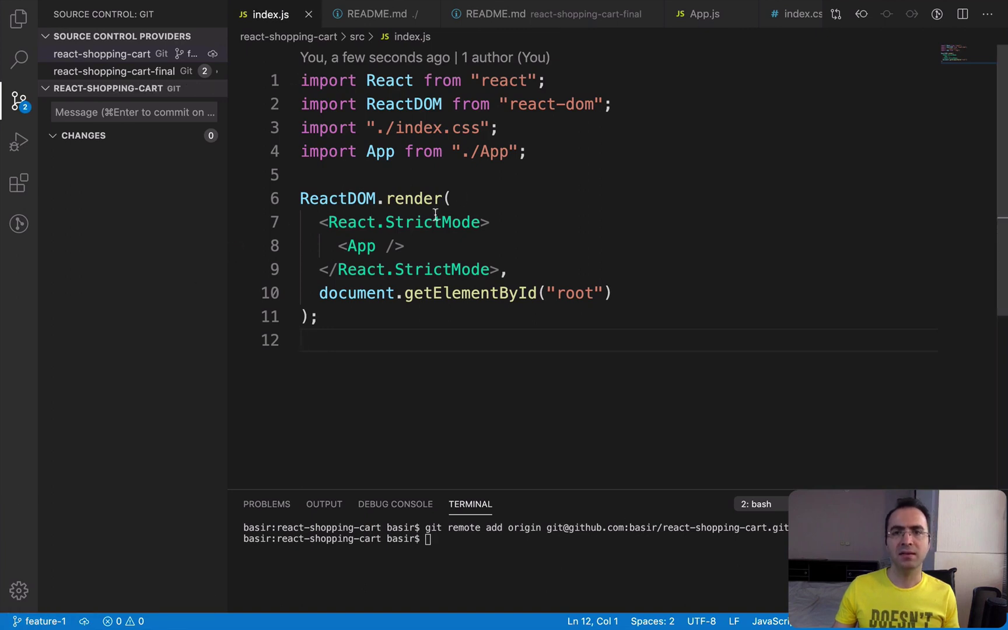
Add a '// feature 1' comment as the first line of App.js and save it
{"action": "left_click", "coordinate": [19, 22]}
{"action": "left_click", "coordinate": [97, 244]}
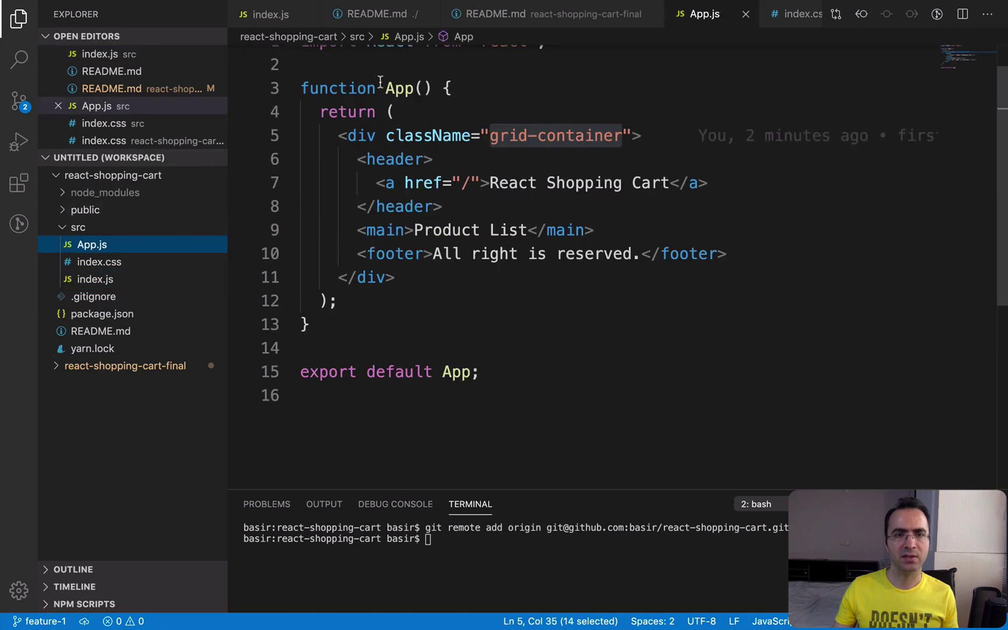
{"action": "scroll", "coordinate": [292, 79], "scroll_direction": "up", "scroll_amount": 1}
{"action": "left_click", "coordinate": [302, 82]}
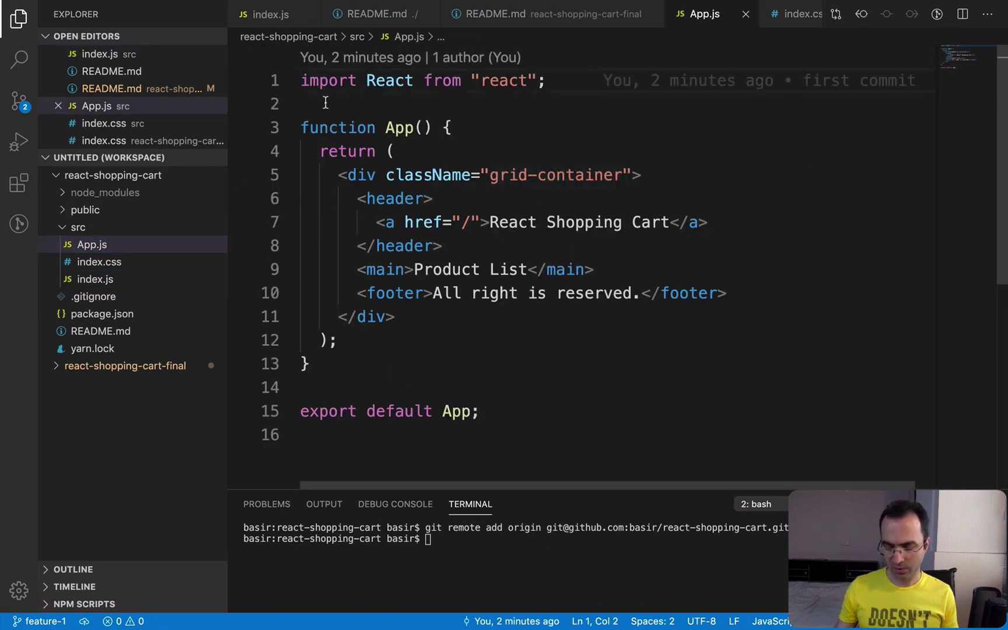
{"action": "key", "text": "Return"}
{"action": "type", "text": "// "}
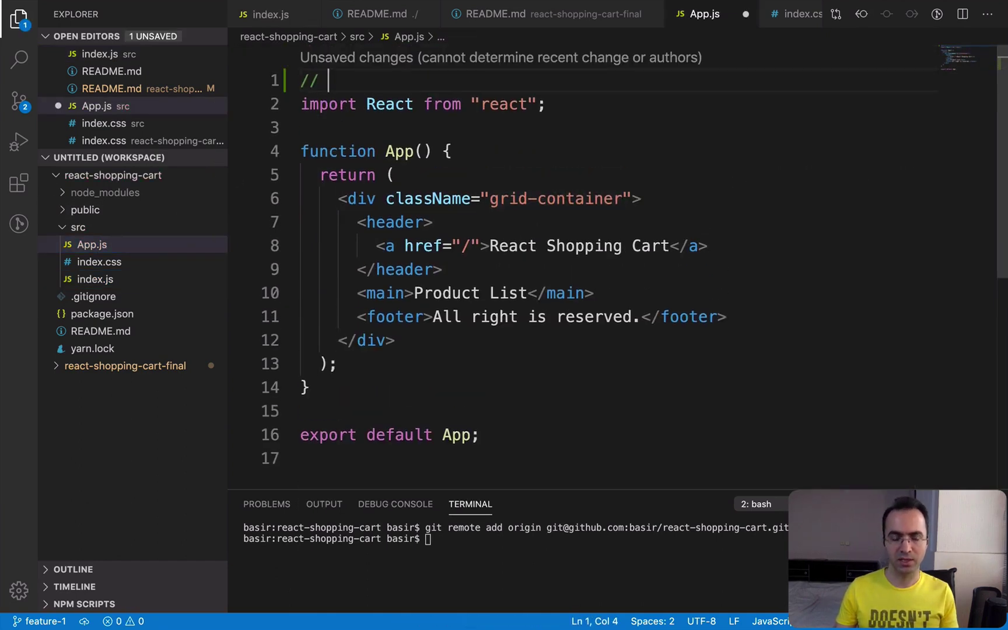
{"action": "type", "text": "fea"}
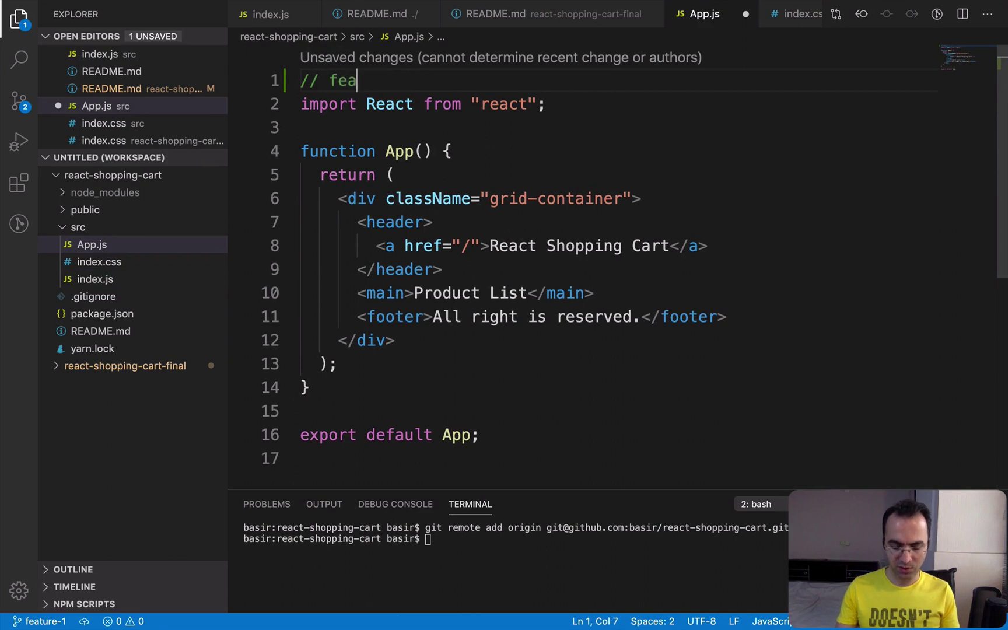
{"action": "type", "text": "ture 1"}
{"action": "key", "text": "super+s"}
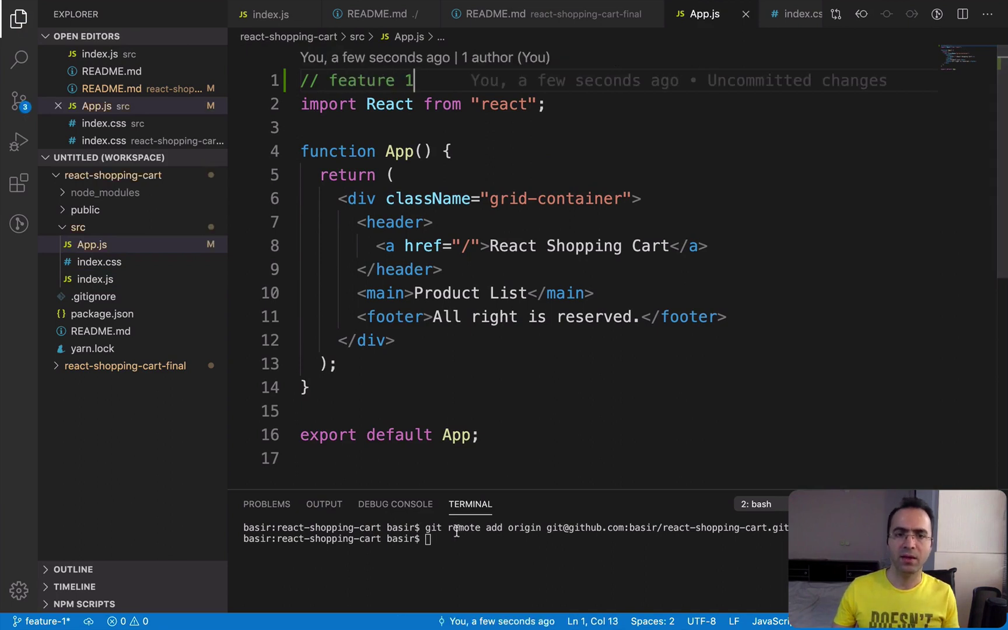
Commit the change with message 'feature 1' and publish the feature-1 branch to GitHub
{"action": "key", "text": "ctrl+shift+g"}
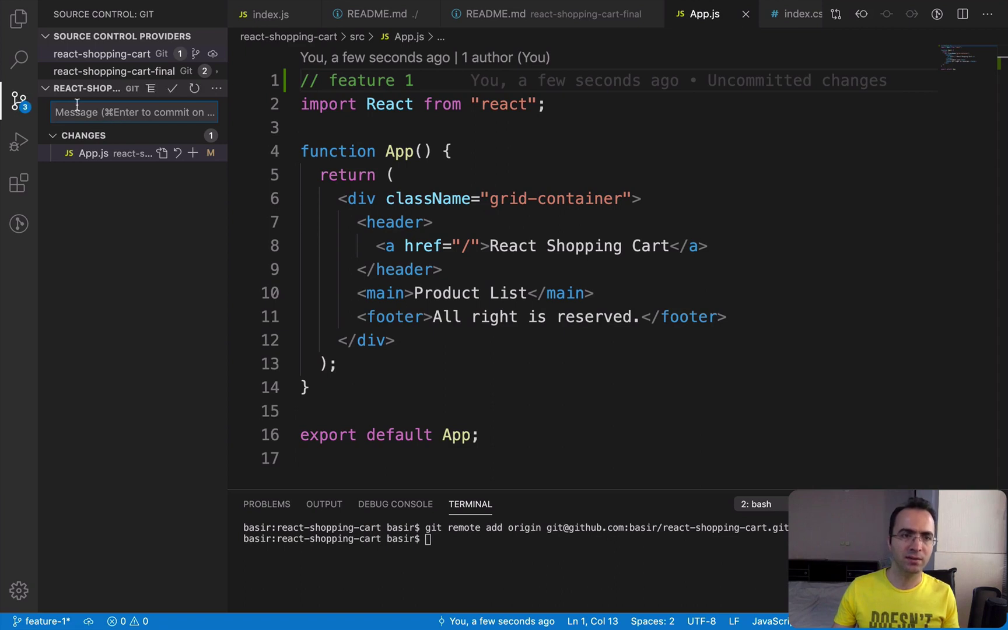
{"action": "type", "text": "feature 1"}
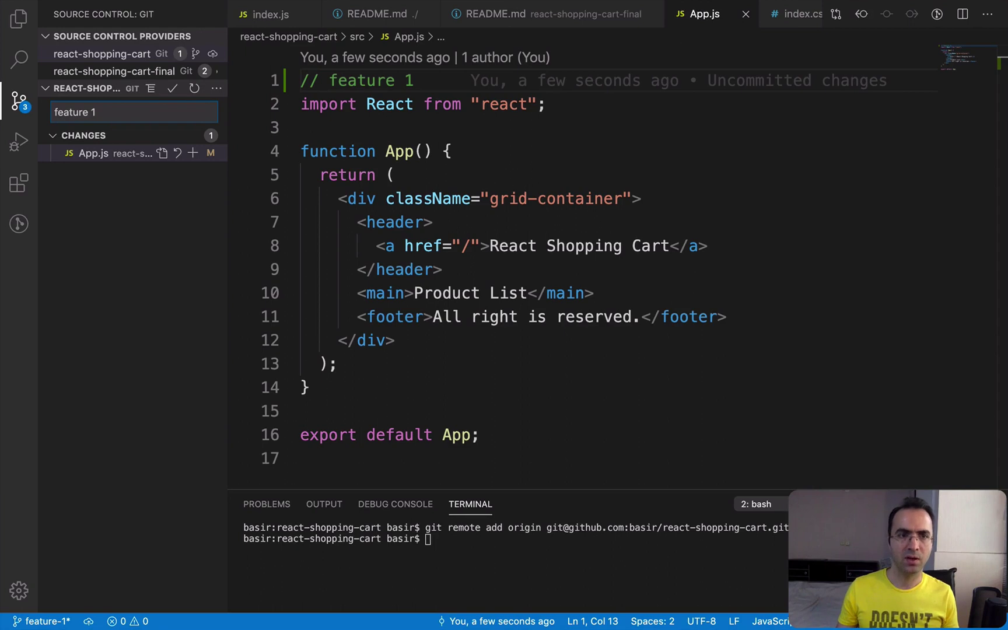
{"action": "key", "text": "super+Return"}
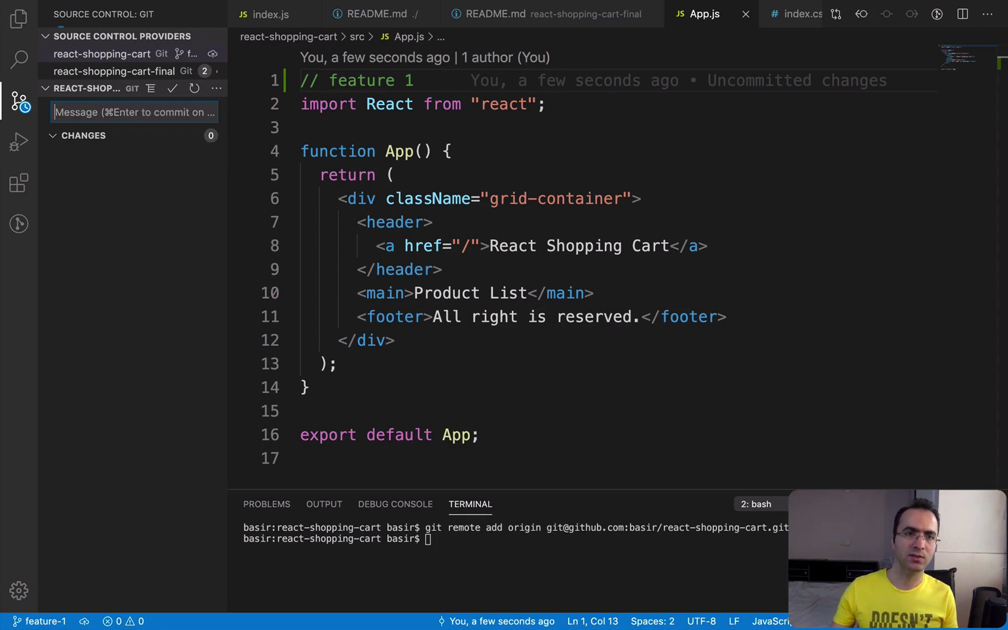
{"action": "left_click", "coordinate": [214, 59]}
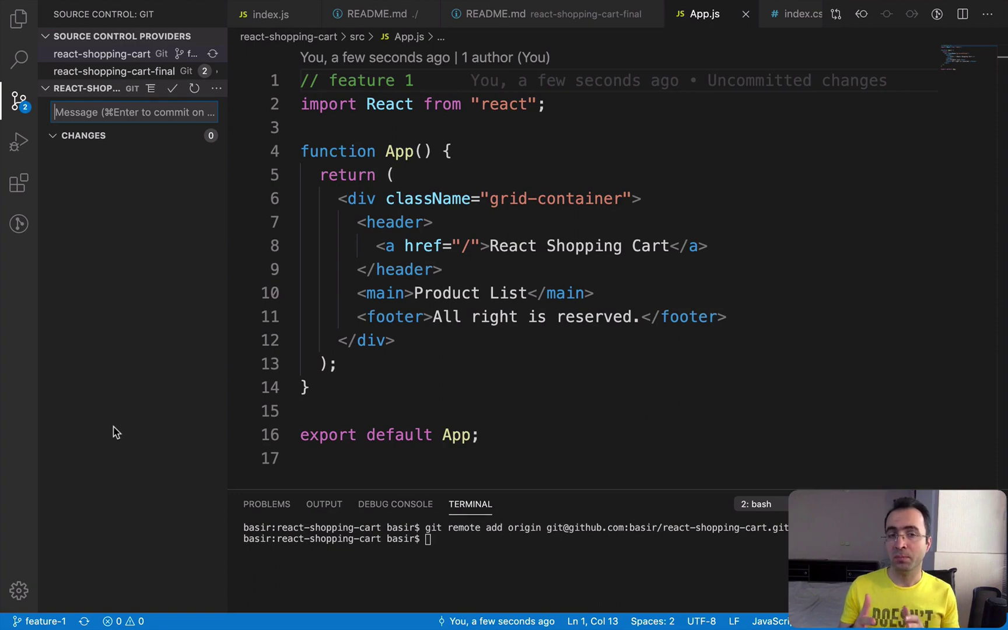
{"action": "key", "text": "ctrl+Left"}
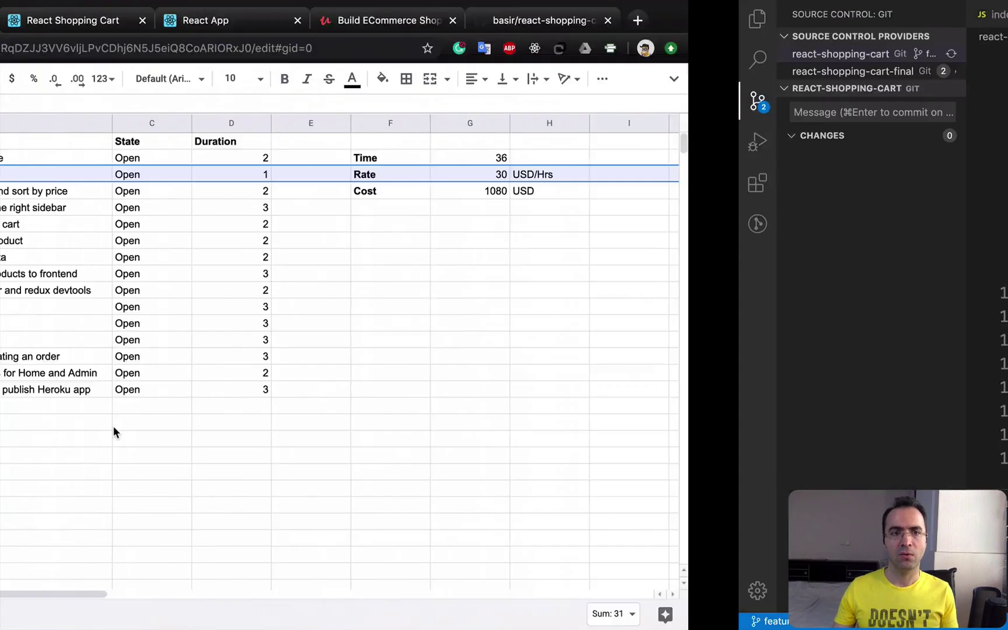
Show the react-shopping-cart GitHub page at the top, with the feature-1 pushed-branch banner
{"action": "left_click", "coordinate": [811, 22]}
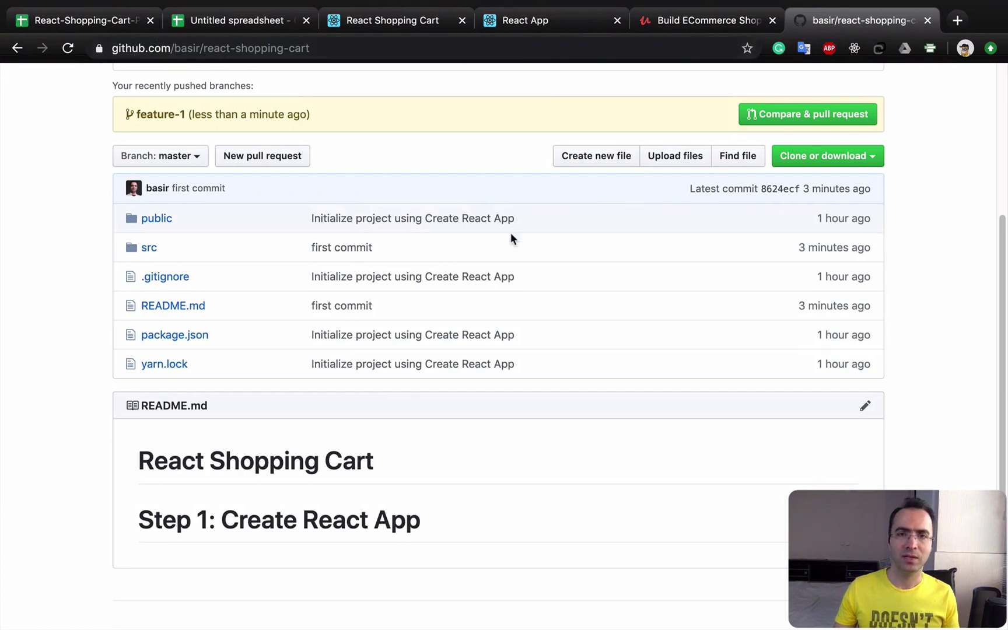
{"action": "scroll", "coordinate": [507, 240], "scroll_direction": "up", "scroll_amount": 5}
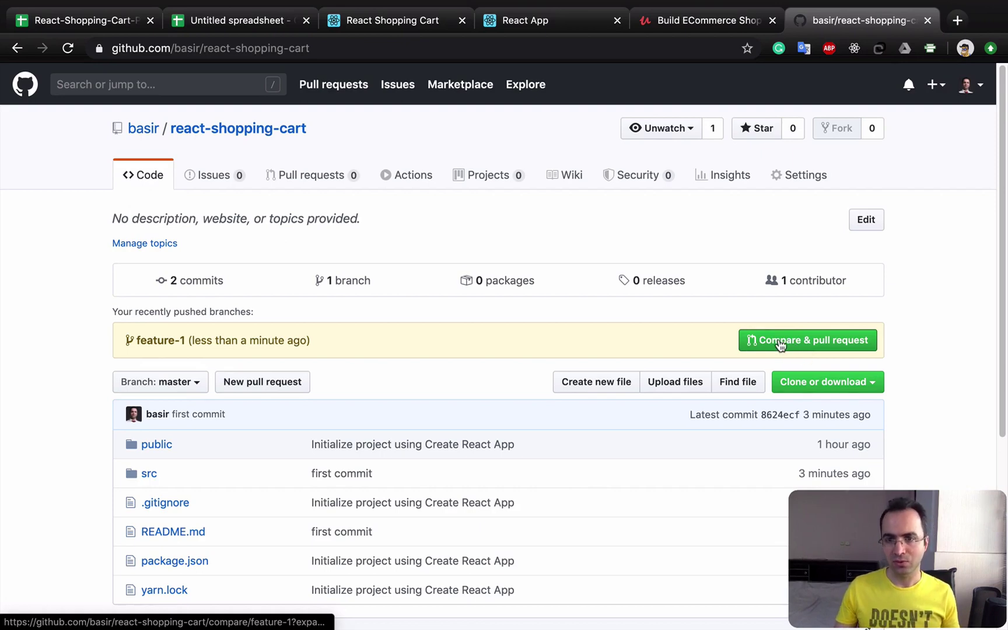
Create a 'feature 1' pull request comparing feature-1 into master
{"action": "left_click", "coordinate": [783, 346]}
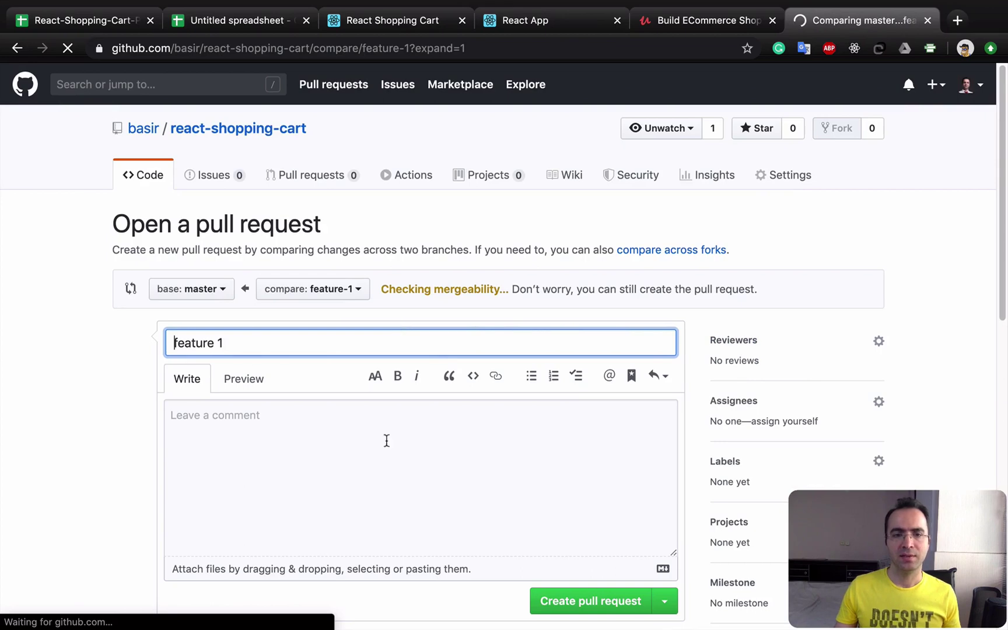
{"action": "left_click", "coordinate": [591, 610]}
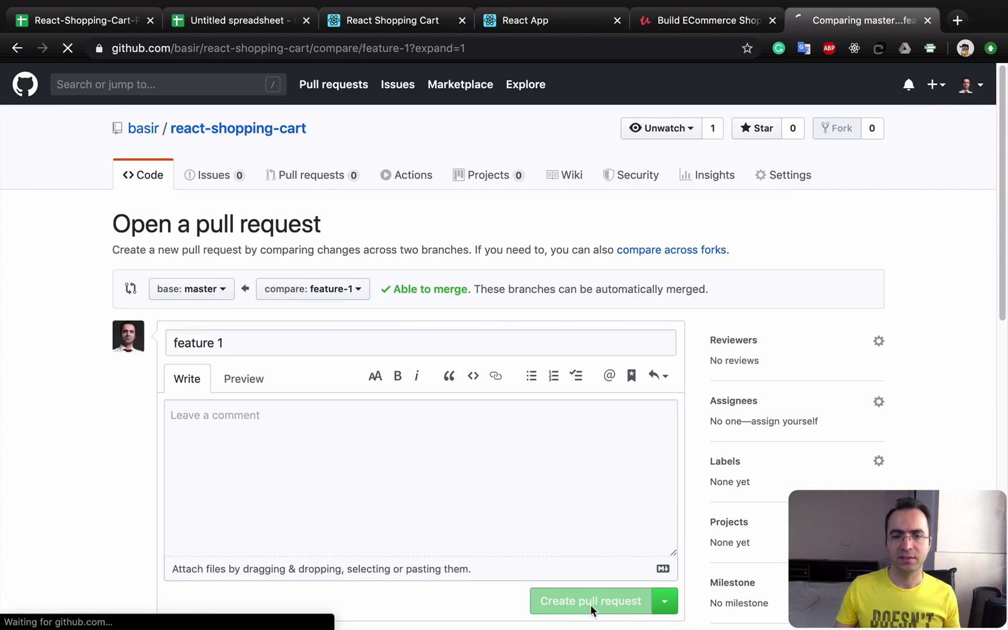
{"action": "scroll", "coordinate": [202, 378], "scroll_direction": "down", "scroll_amount": 1}
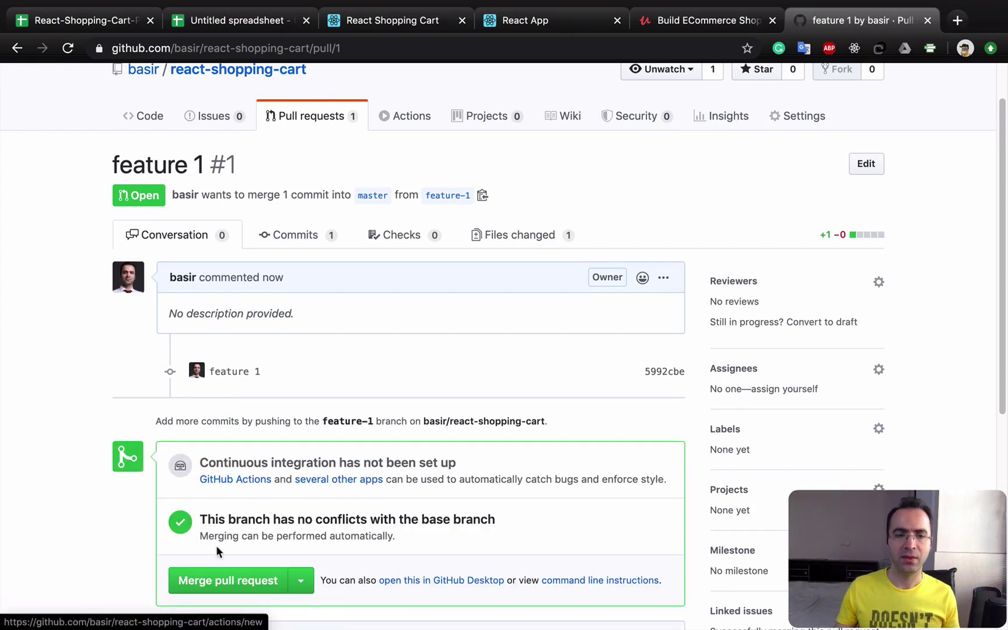
Merge pull request #1 into master and confirm the merge
{"action": "left_click", "coordinate": [217, 583]}
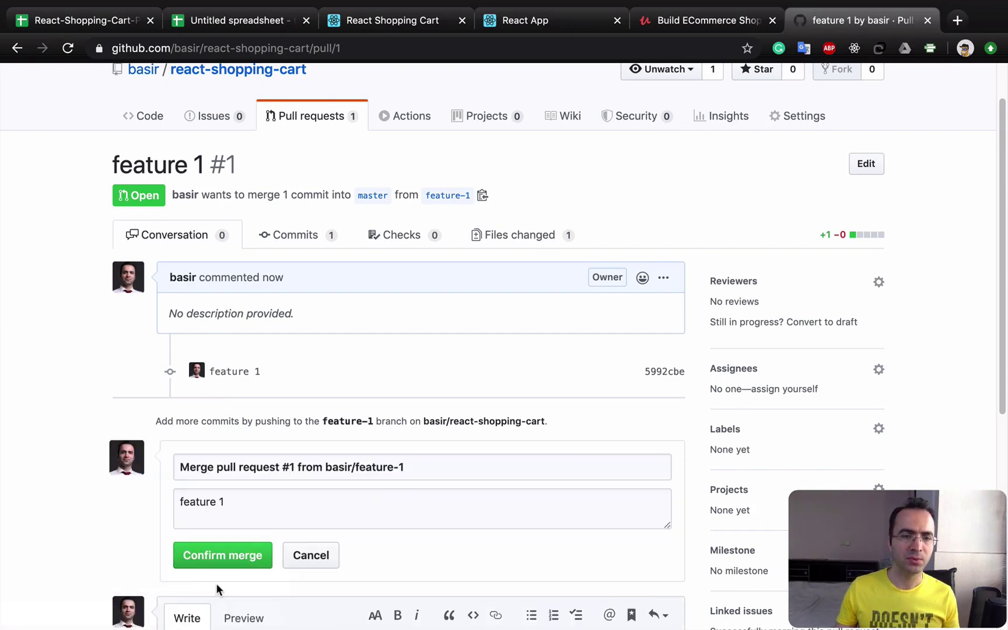
{"action": "left_click", "coordinate": [239, 560]}
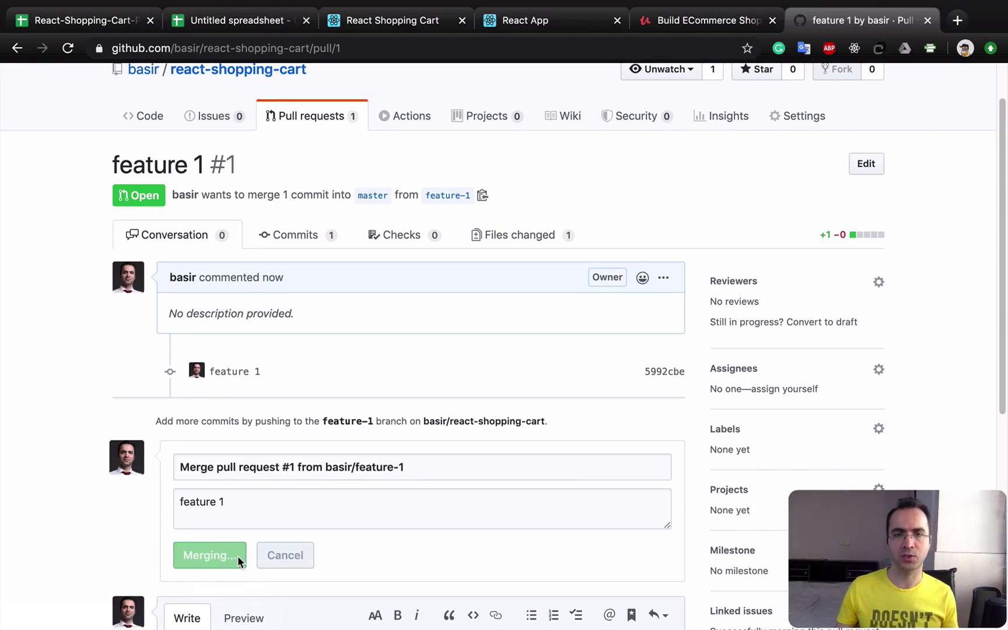
{"action": "scroll", "coordinate": [99, 421], "scroll_direction": "up", "scroll_amount": 1}
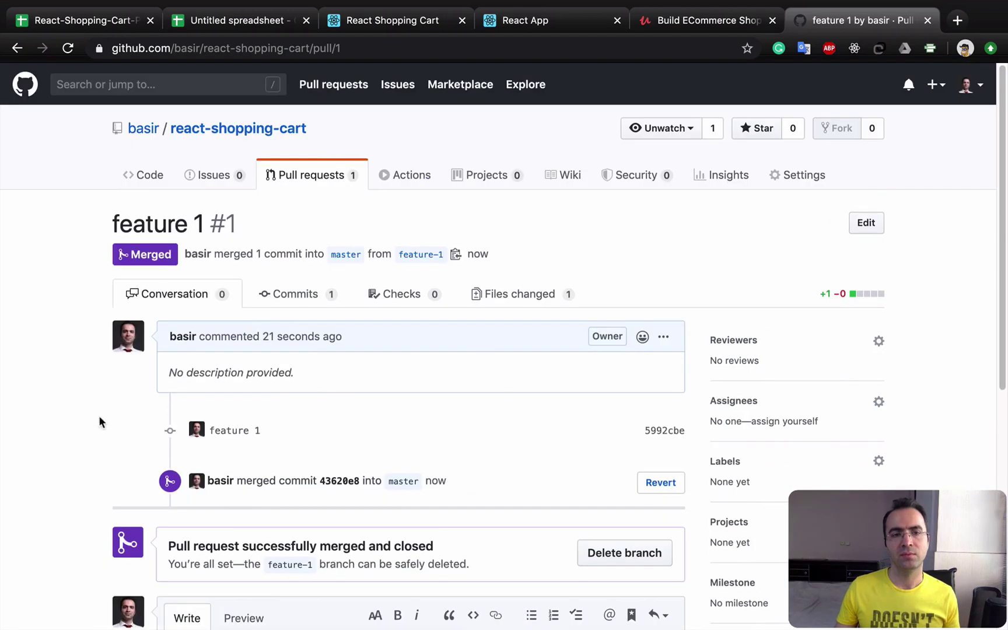
Browse to master's src/App.js and highlight its '// feature 1' first line
{"action": "left_click", "coordinate": [247, 130]}
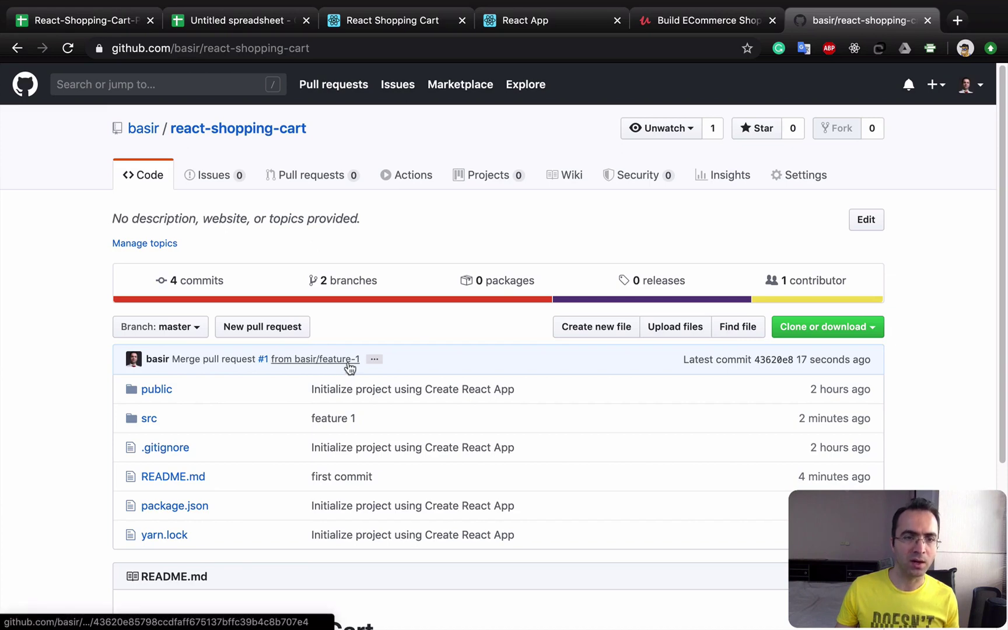
{"action": "left_click", "coordinate": [148, 421]}
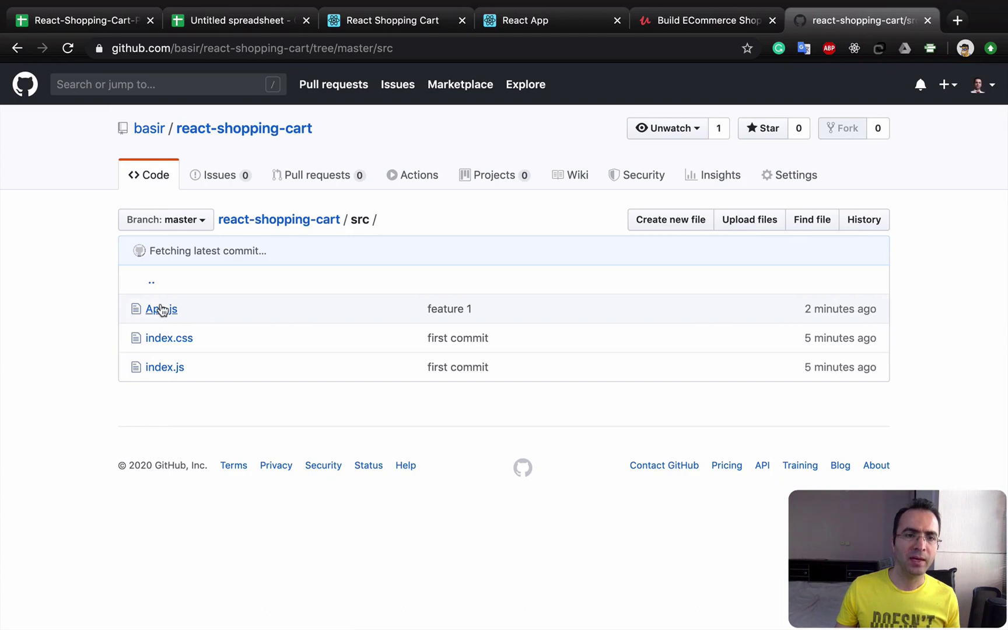
{"action": "left_click", "coordinate": [162, 309]}
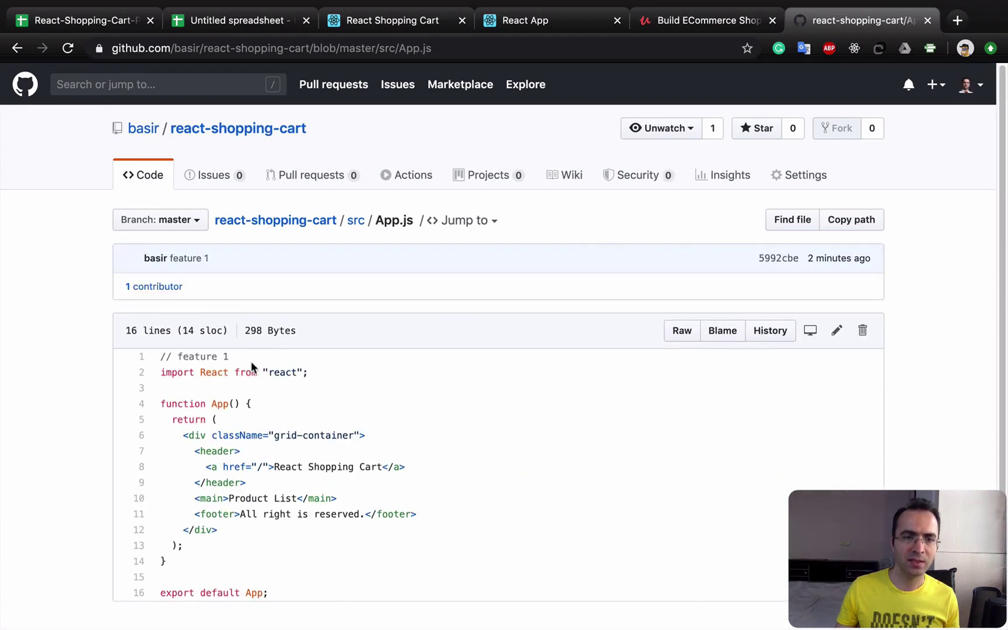
{"action": "left_click_drag", "start_coordinate": [228, 357], "coordinate": [158, 357]}
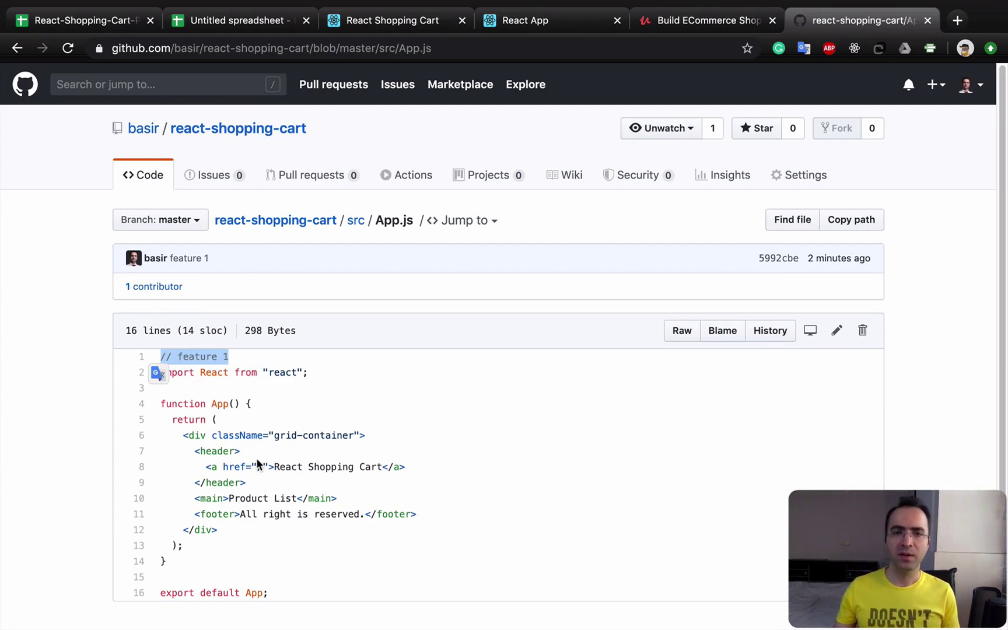
Open the closed 'feature 1' pull request's file changes and highlight the added line in src/App.js
{"action": "left_click", "coordinate": [314, 182]}
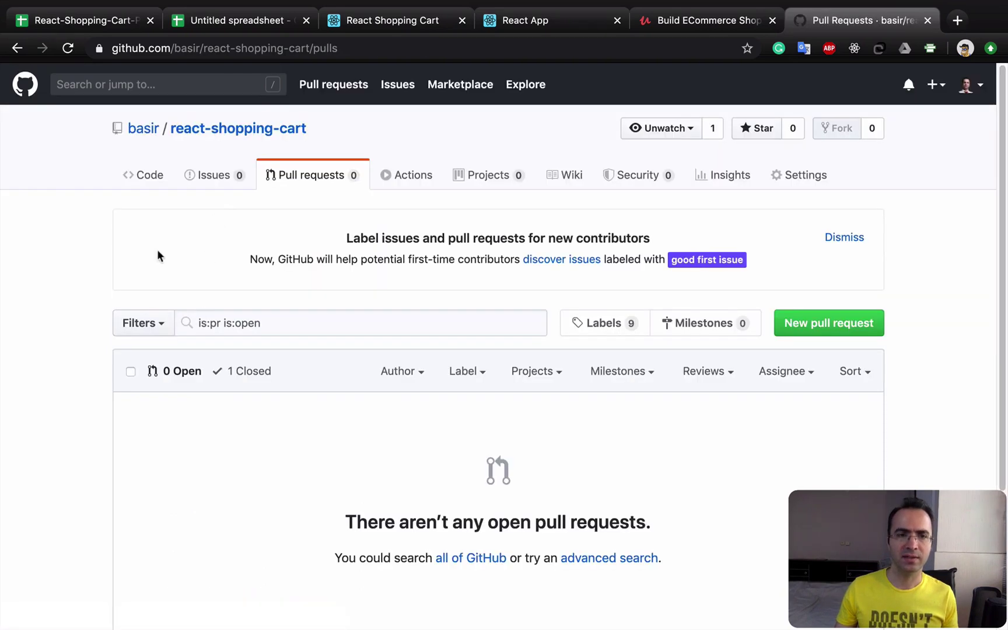
{"action": "left_click", "coordinate": [250, 373]}
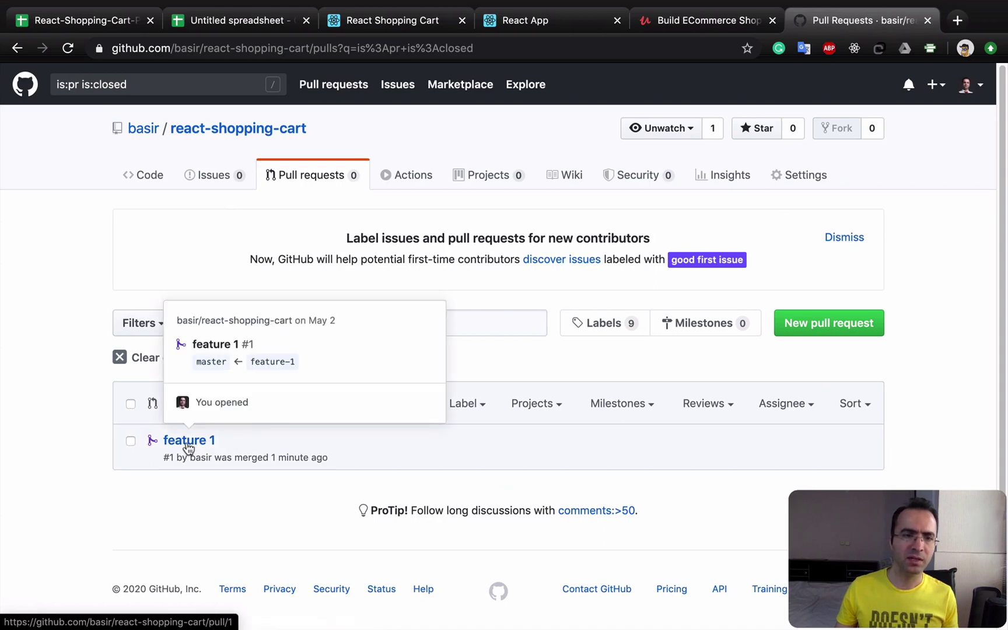
{"action": "left_click", "coordinate": [188, 448]}
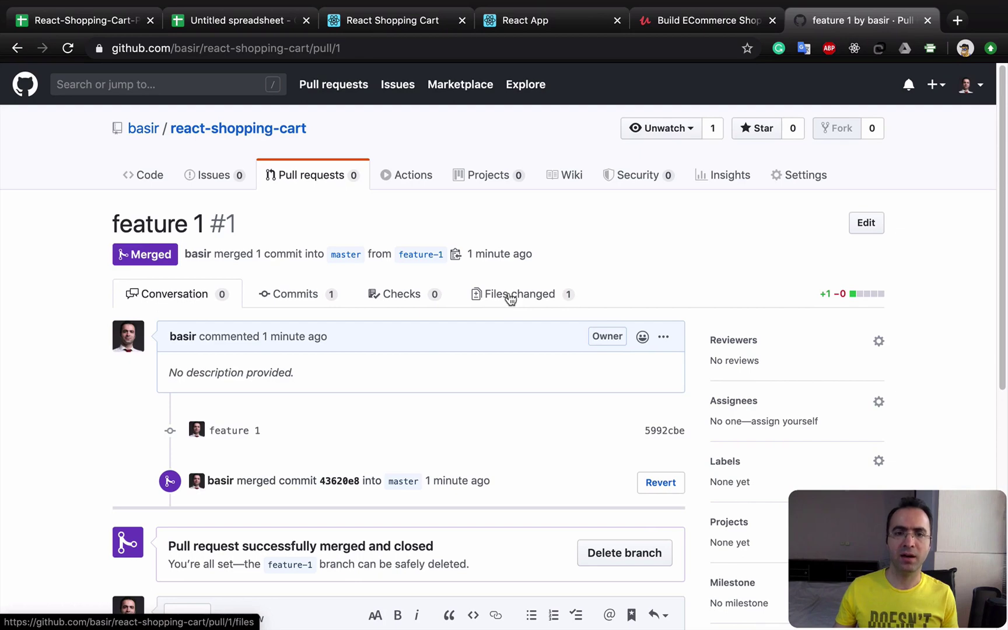
{"action": "left_click", "coordinate": [510, 299]}
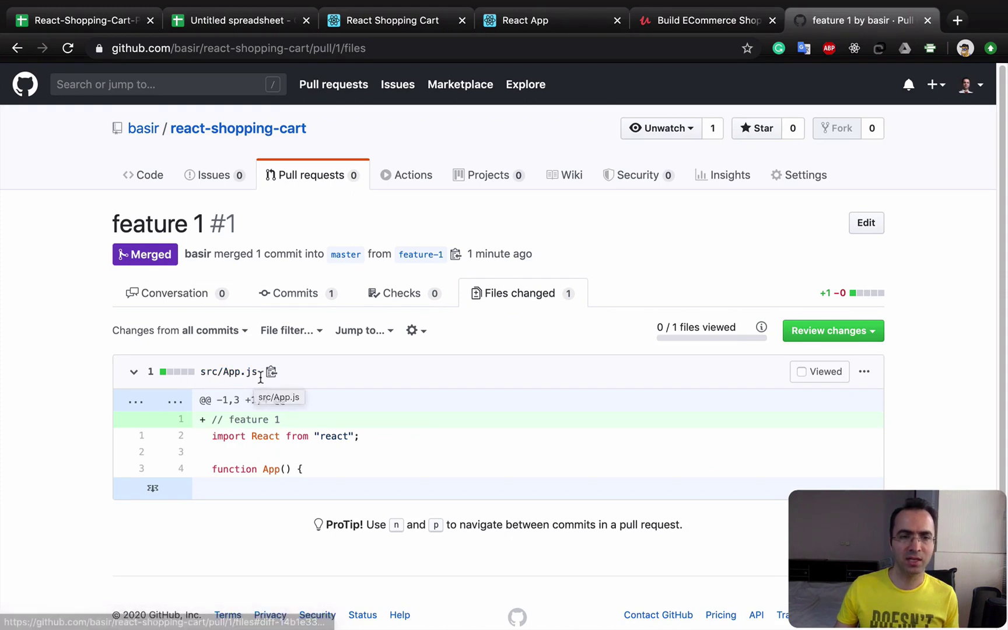
{"action": "left_click_drag", "start_coordinate": [282, 421], "coordinate": [213, 421]}
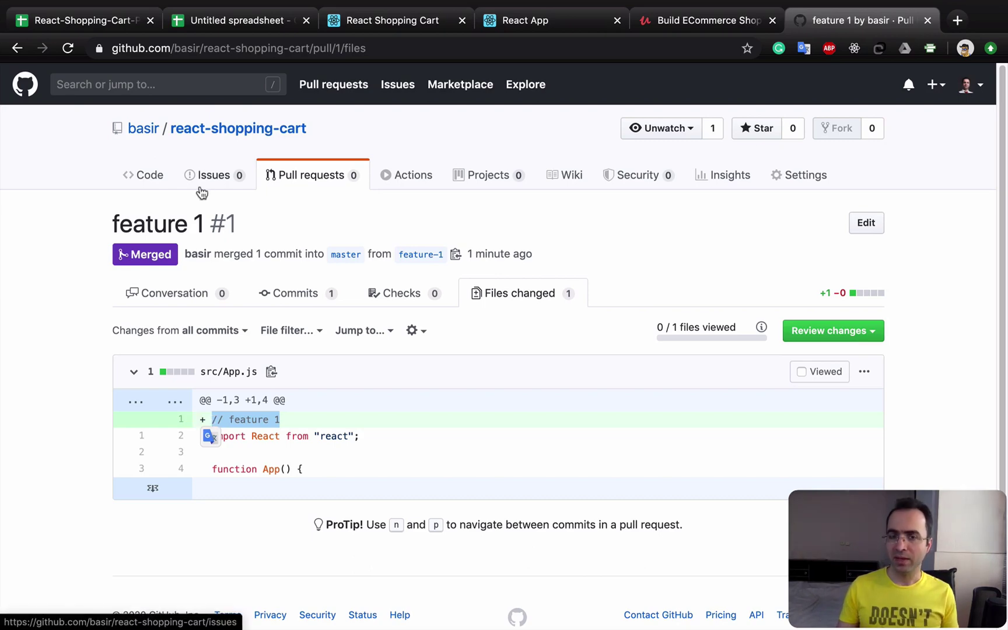
Back in Visual Studio Code, check out the master branch
{"action": "key", "text": "super+Tab"}
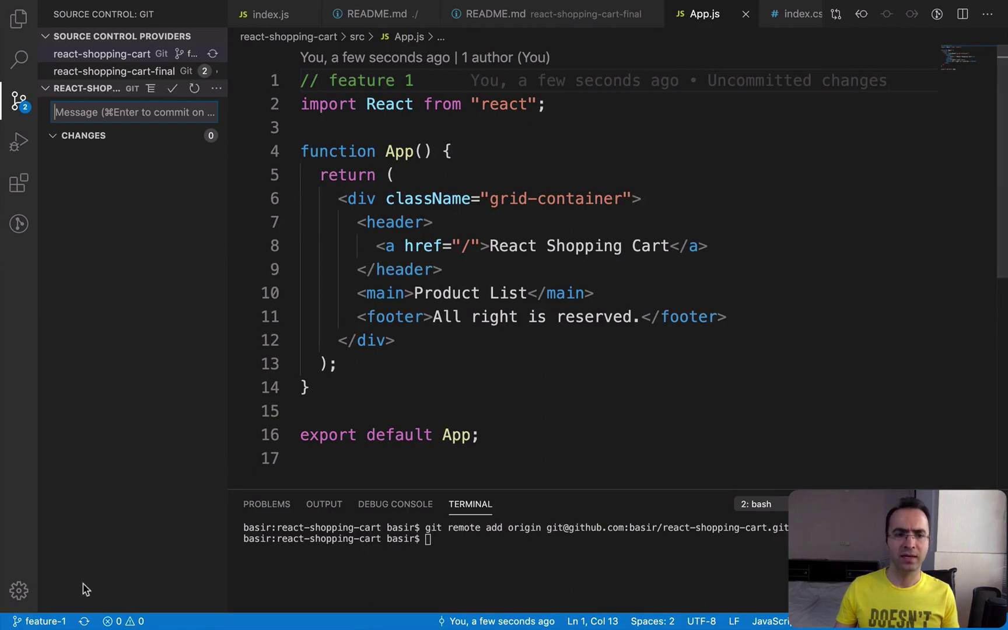
{"action": "left_click", "coordinate": [41, 622]}
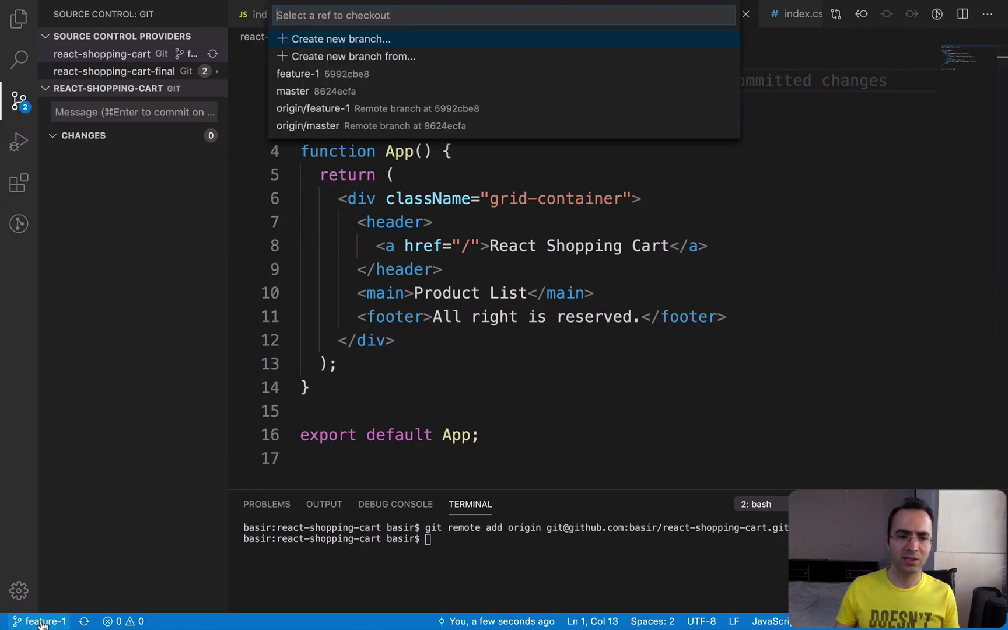
{"action": "left_click", "coordinate": [319, 94]}
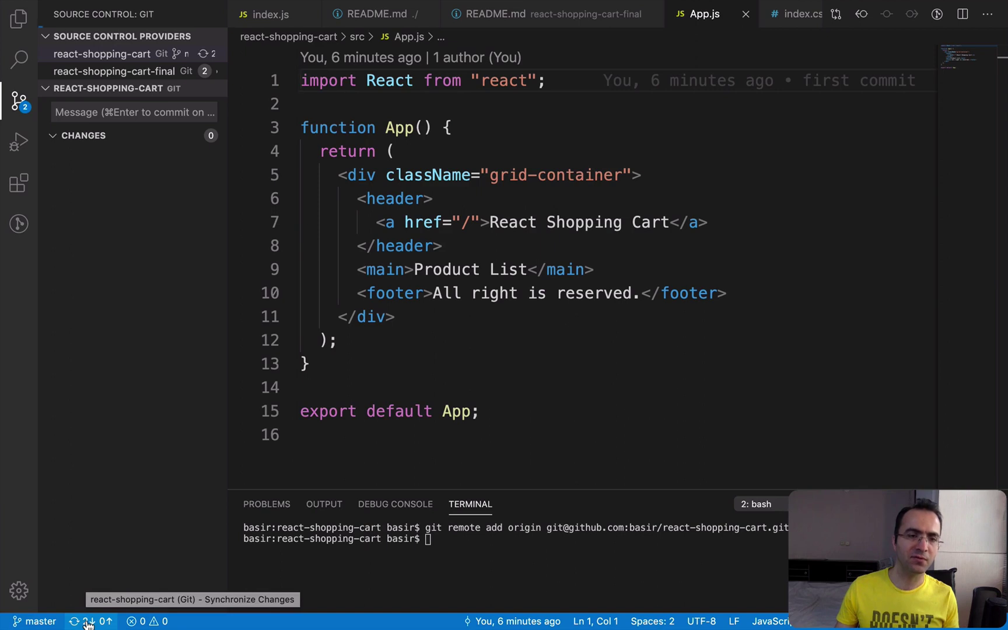
Pull the latest master changes and highlight the new '// feature 1' line in App.js
{"action": "left_click", "coordinate": [87, 623]}
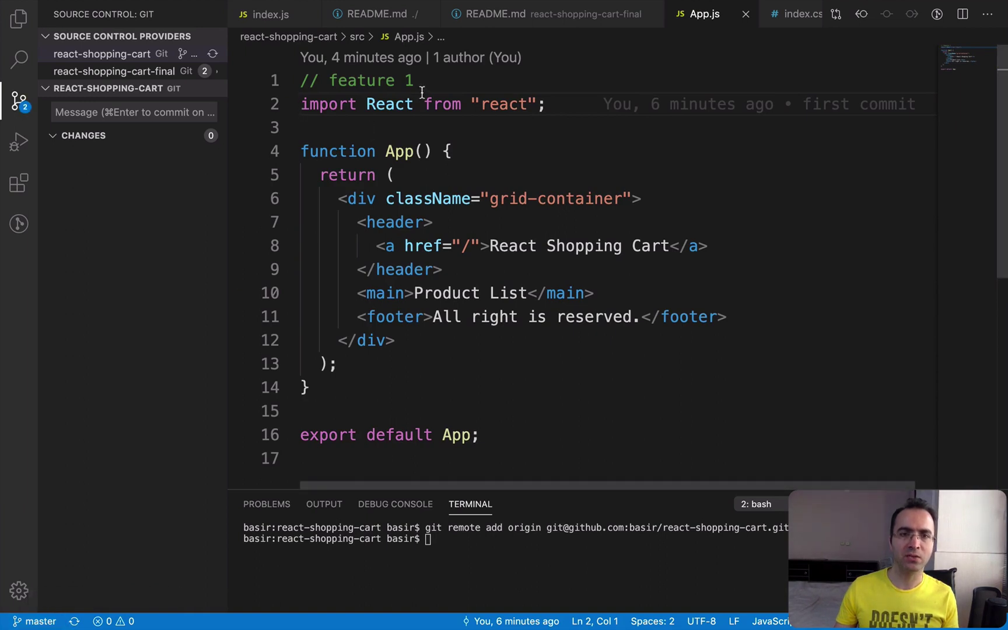
{"action": "left_click_drag", "start_coordinate": [434, 82], "coordinate": [293, 82]}
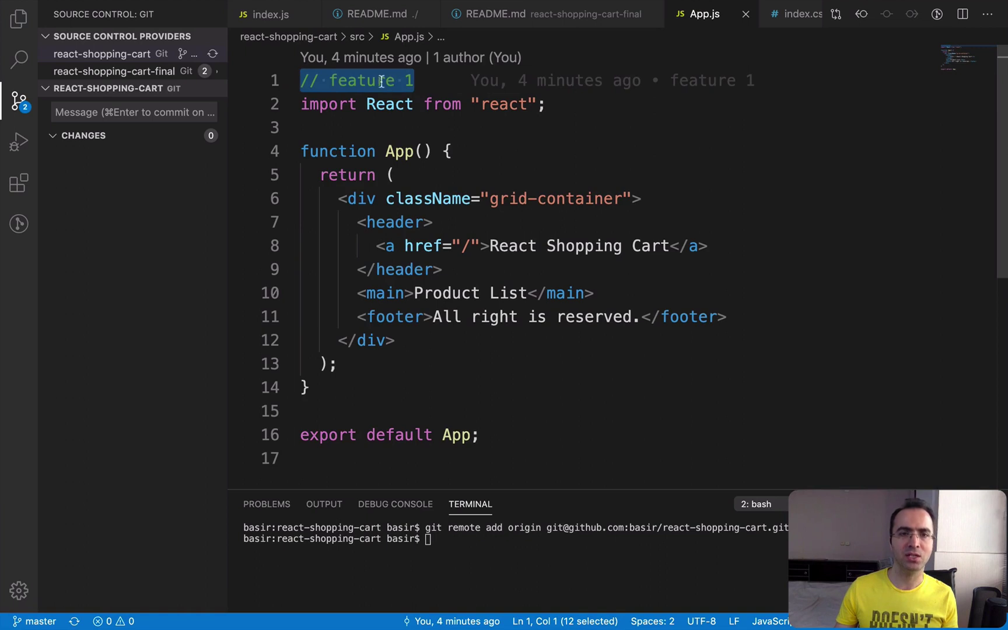
{"action": "left_click", "coordinate": [507, 81]}
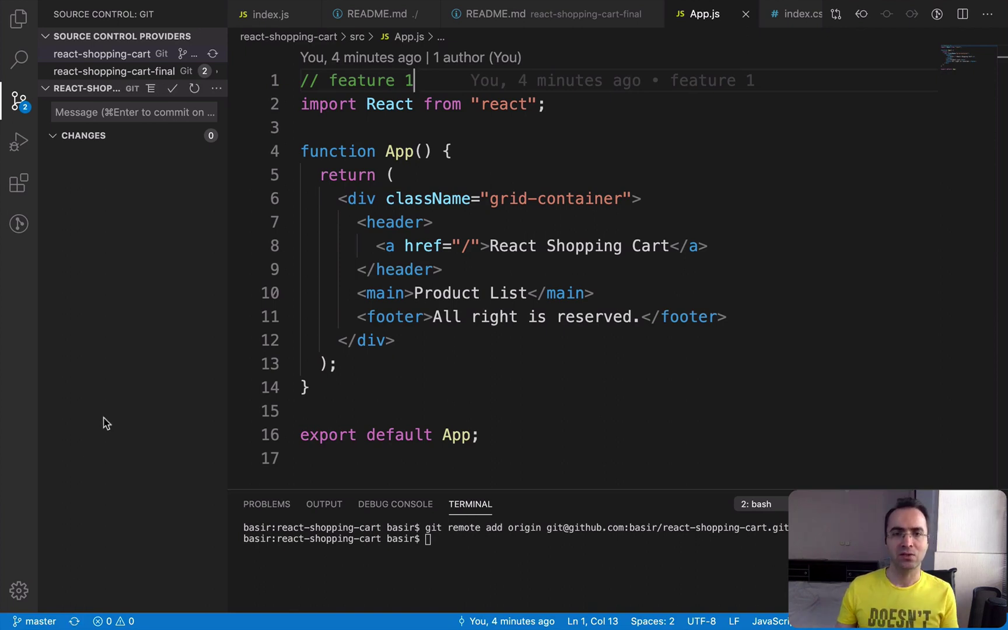
In the Untitled spreadsheet, change cell C3 (Feature 1's State) from Open to Done
{"action": "key", "text": "super+Tab"}
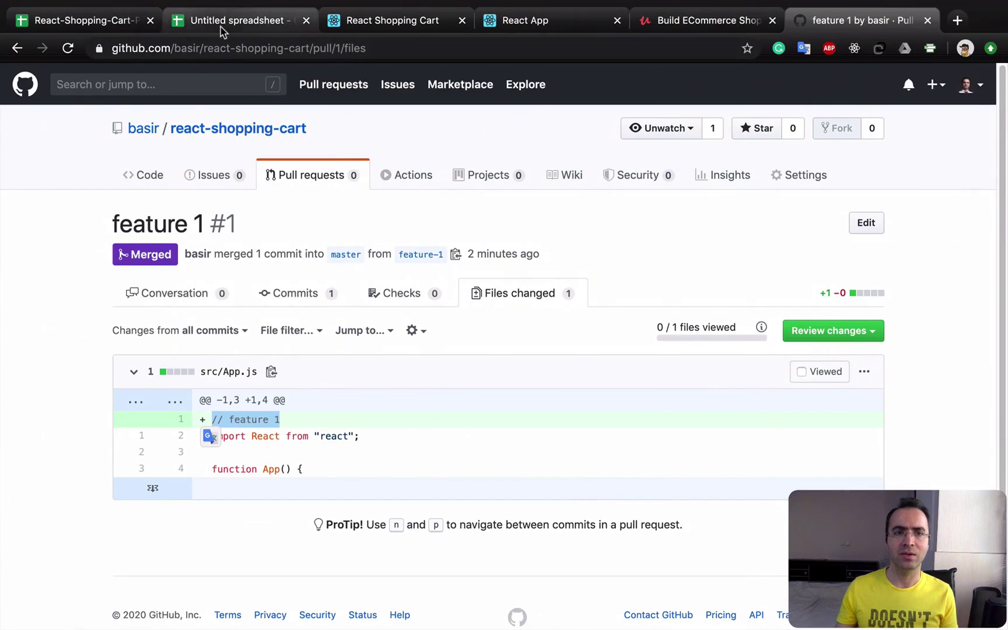
{"action": "left_click", "coordinate": [221, 30]}
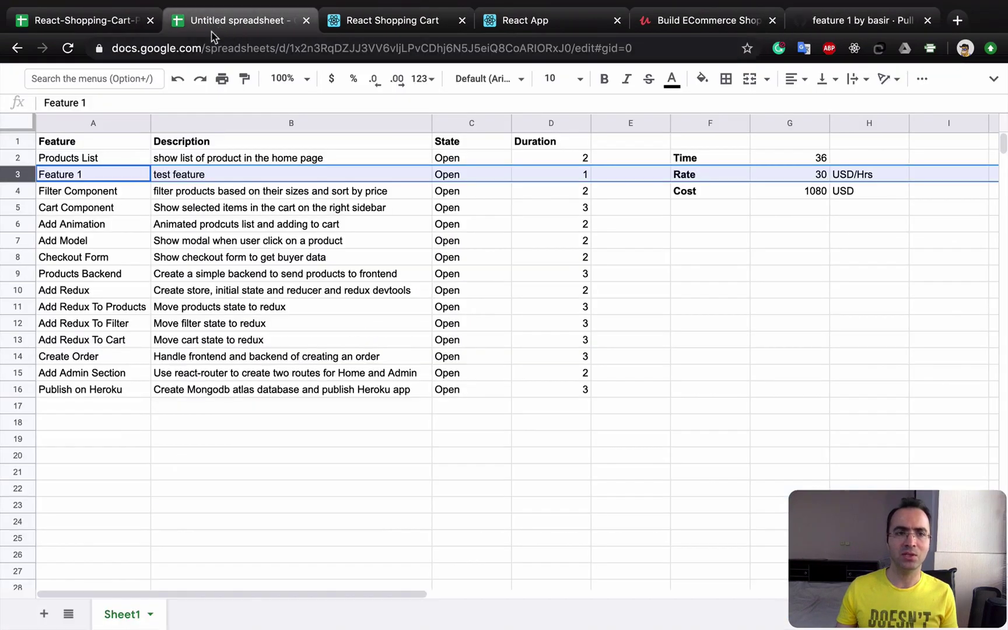
{"action": "left_click", "coordinate": [233, 175]}
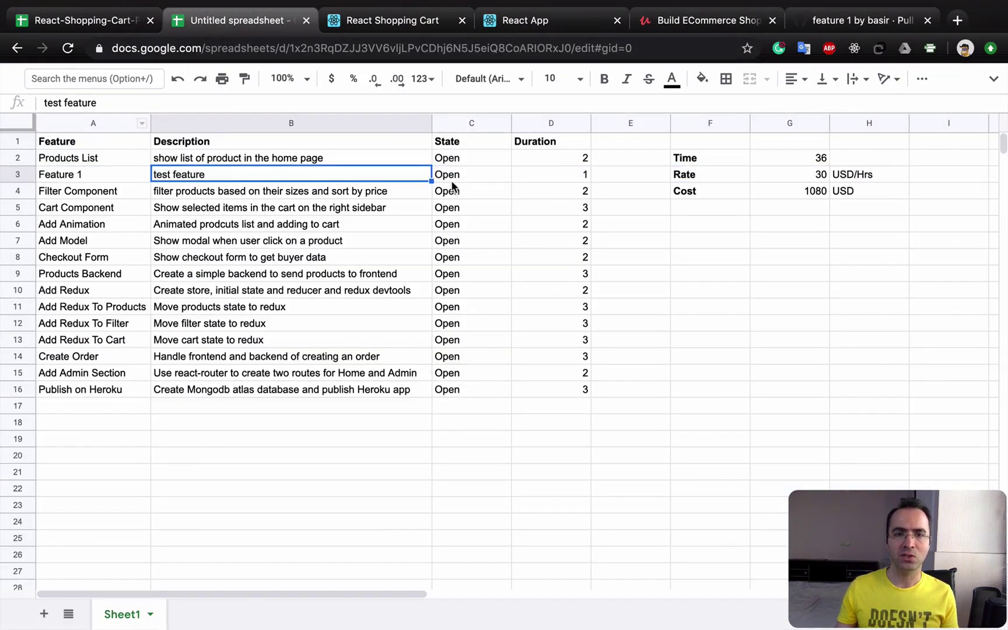
{"action": "left_click", "coordinate": [451, 178]}
{"action": "type", "text": "Done"}
{"action": "key", "text": "Return"}
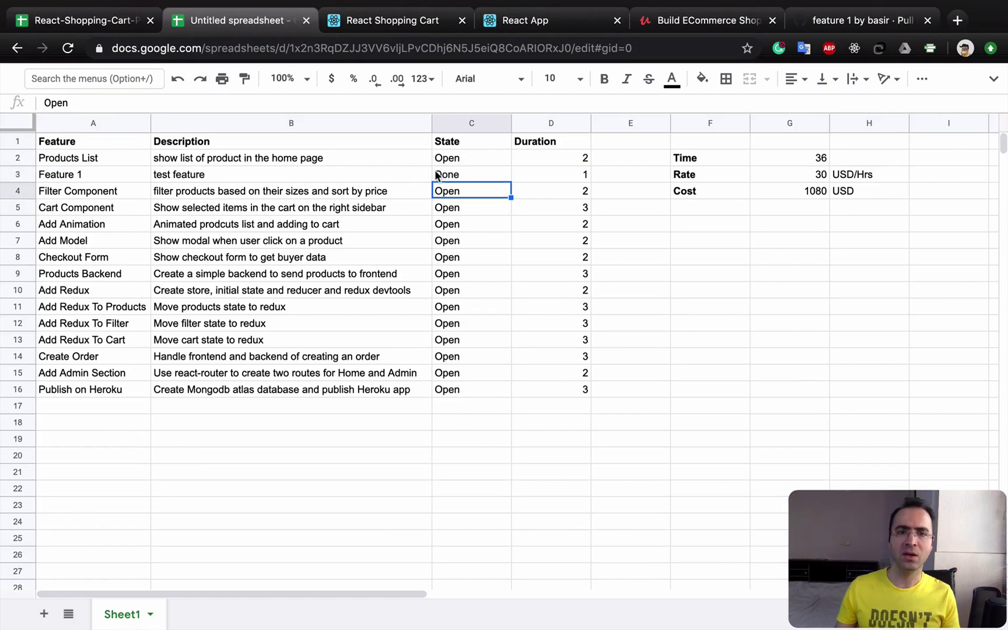
{"action": "key", "text": "Up"}
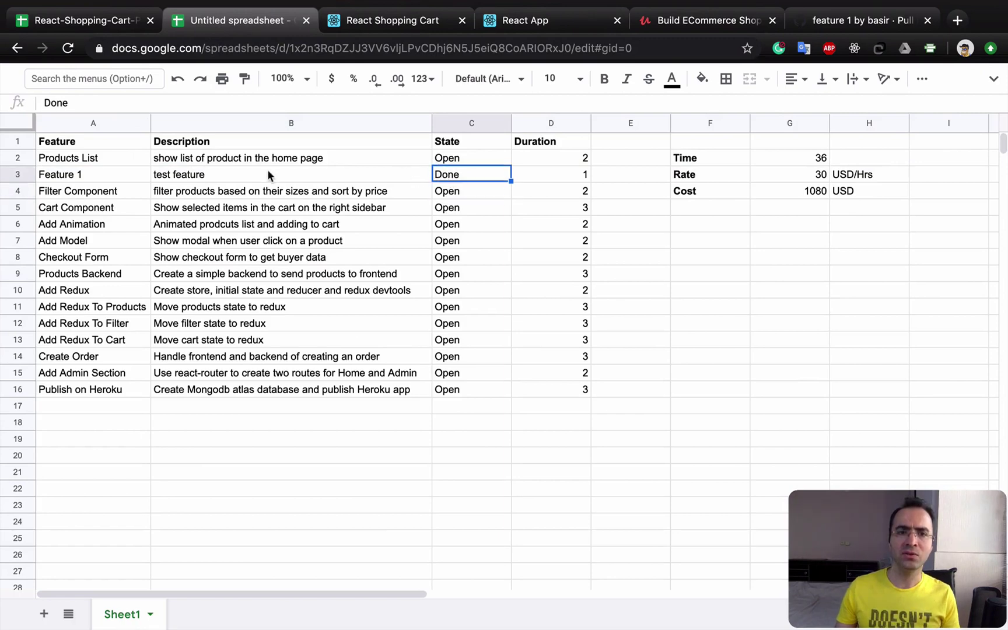
{"action": "left_click", "coordinate": [100, 194]}
{"action": "left_click", "coordinate": [70, 161]}
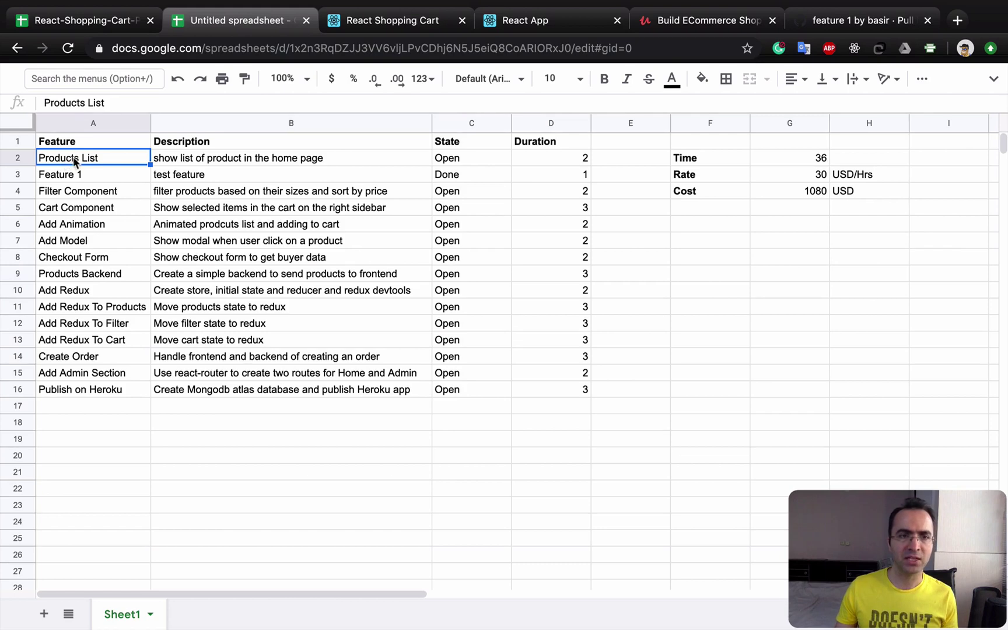
{"action": "key", "text": "super+Tab"}
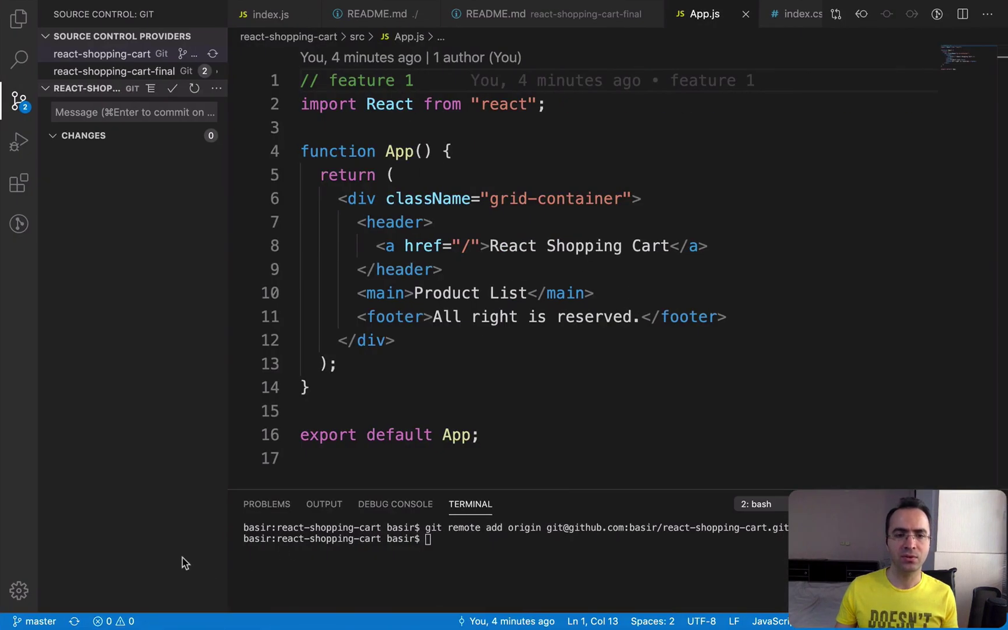
{"action": "left_click", "coordinate": [35, 621]}
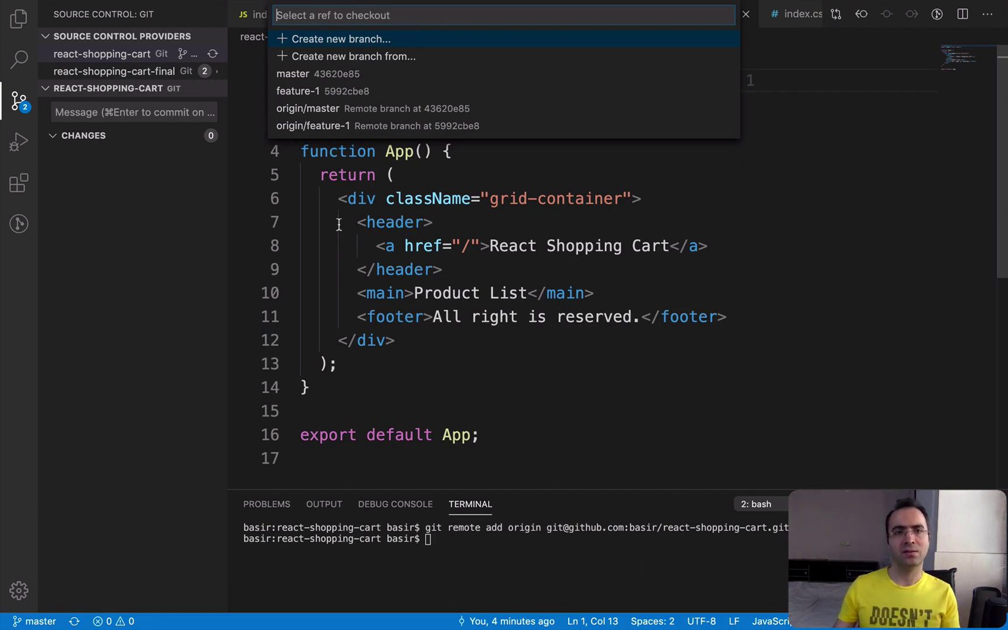
{"action": "key", "text": "Escape"}
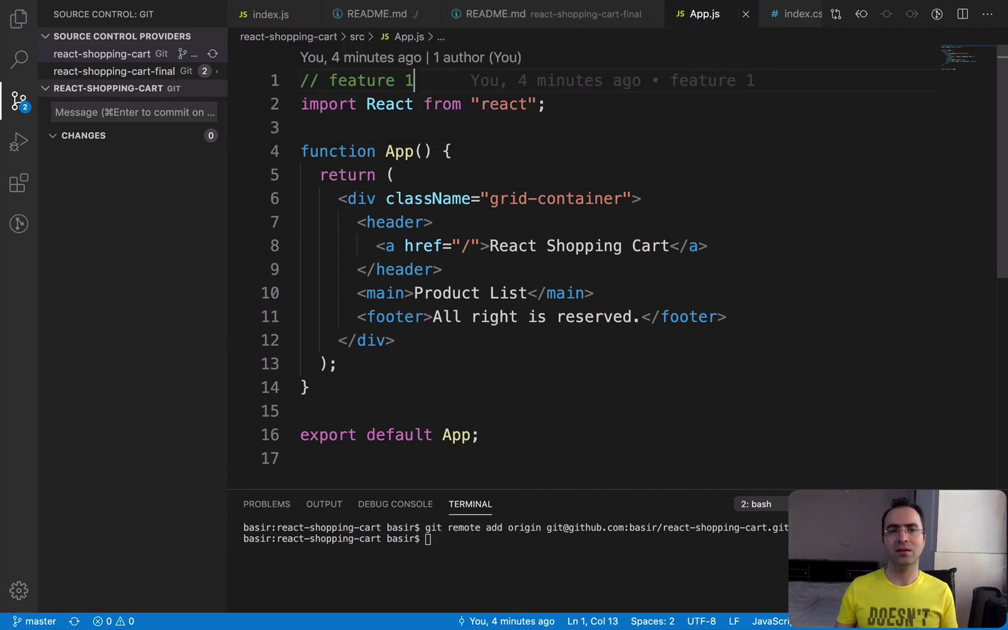
{"action": "key", "text": "ctrl+Left"}
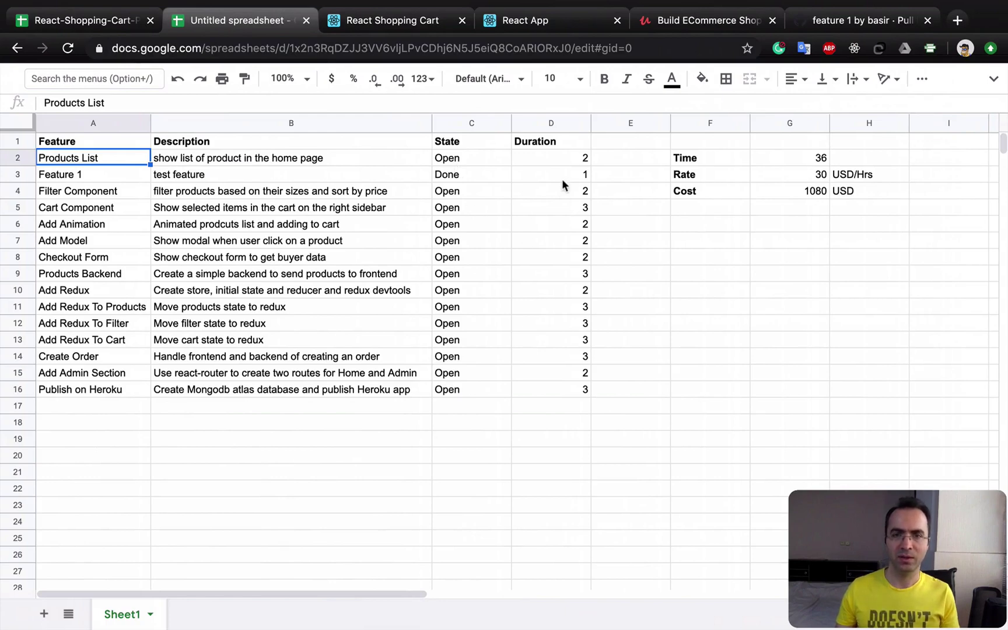
{"action": "left_click_drag", "start_coordinate": [560, 158], "coordinate": [94, 380]}
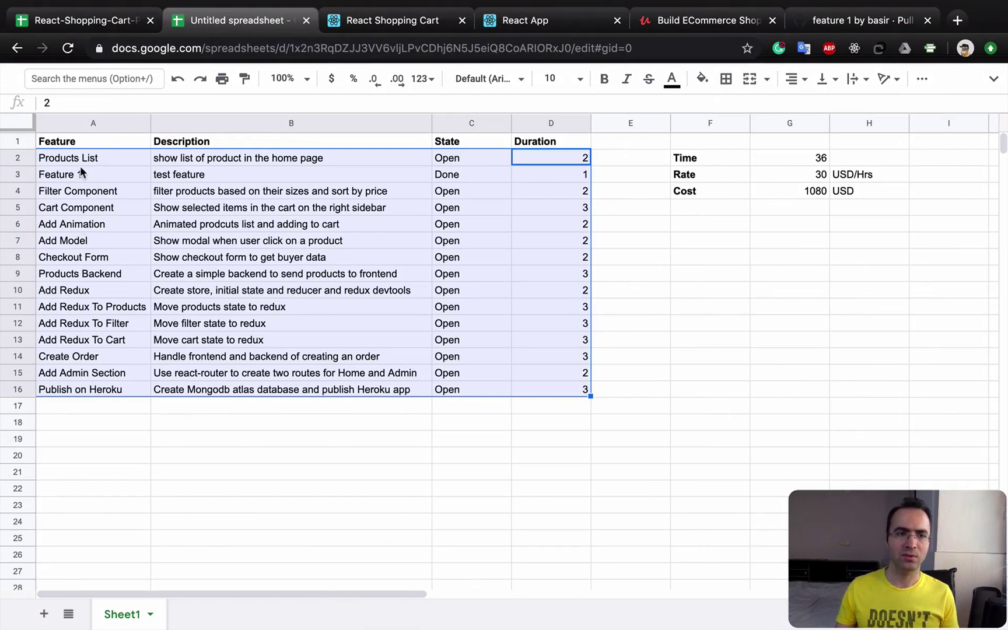
{"action": "left_click", "coordinate": [79, 171]}
{"action": "left_click", "coordinate": [78, 390]}
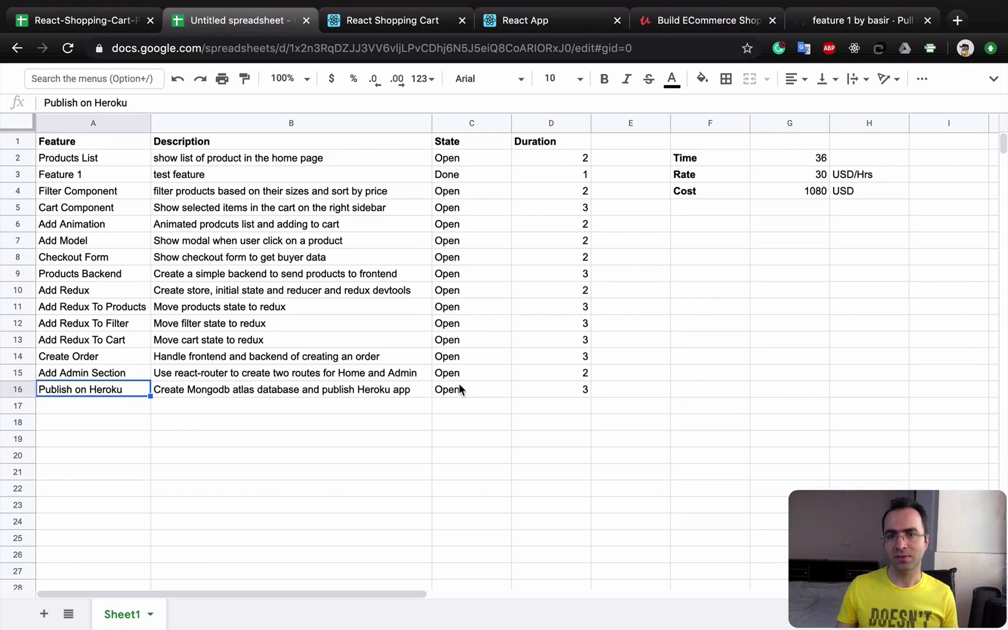
{"action": "left_click", "coordinate": [792, 157]}
{"action": "left_click", "coordinate": [815, 173]}
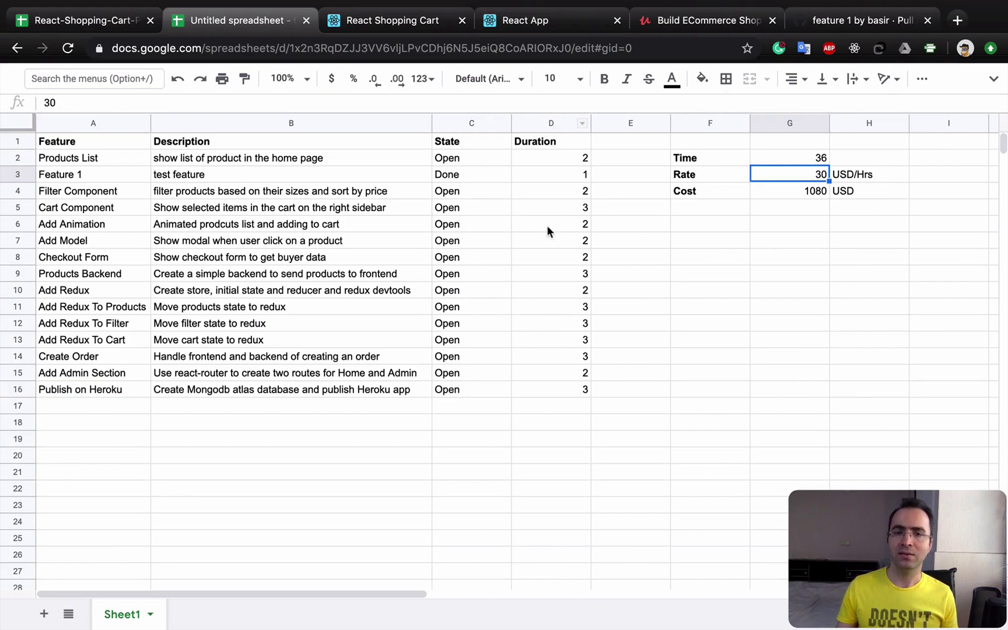